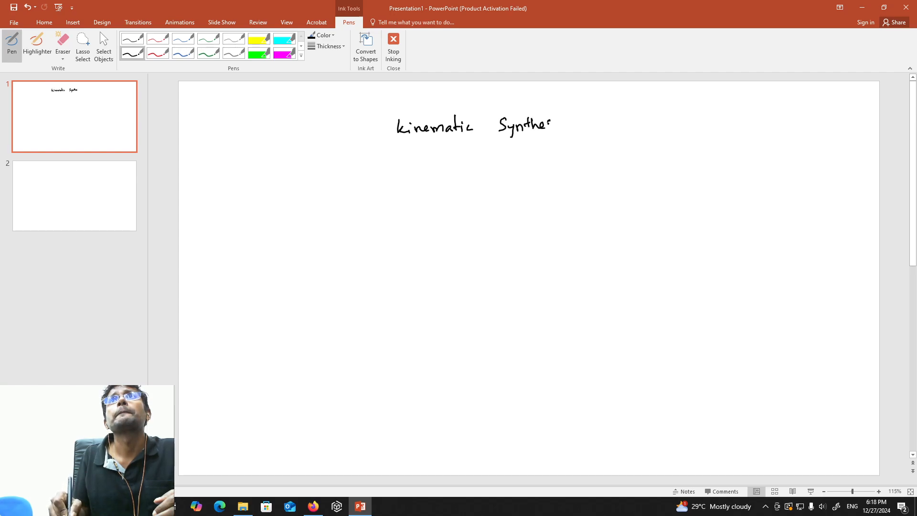
Finish the handwritten title "Kinematic Synthesis" and write "4bar (4R)" in ink below it.
left_click_drag(555, 121, 559, 130)
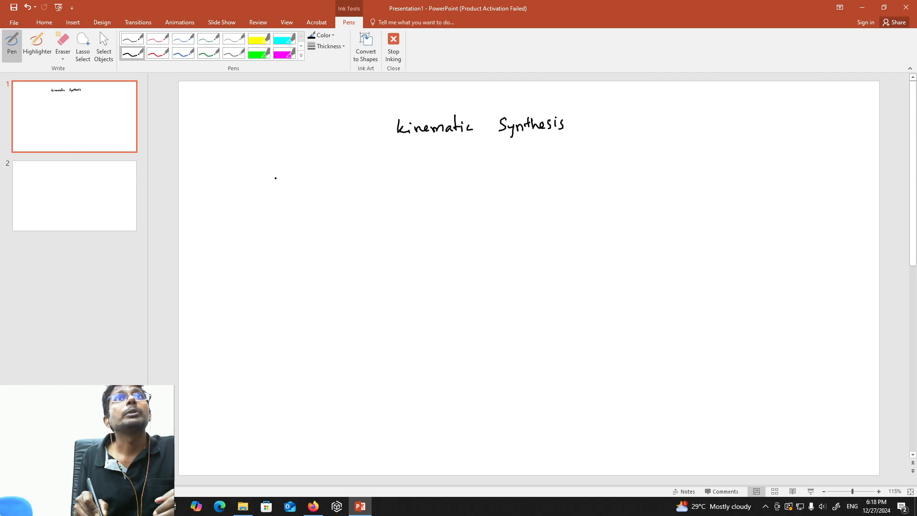
left_click_drag(279, 176, 280, 190)
mouse_move(289, 170)
left_mouse_down()
mouse_move(289, 186)
mouse_move(319, 177)
mouse_move(349, 188)
left_mouse_up()
left_click_drag(356, 172, 369, 187)
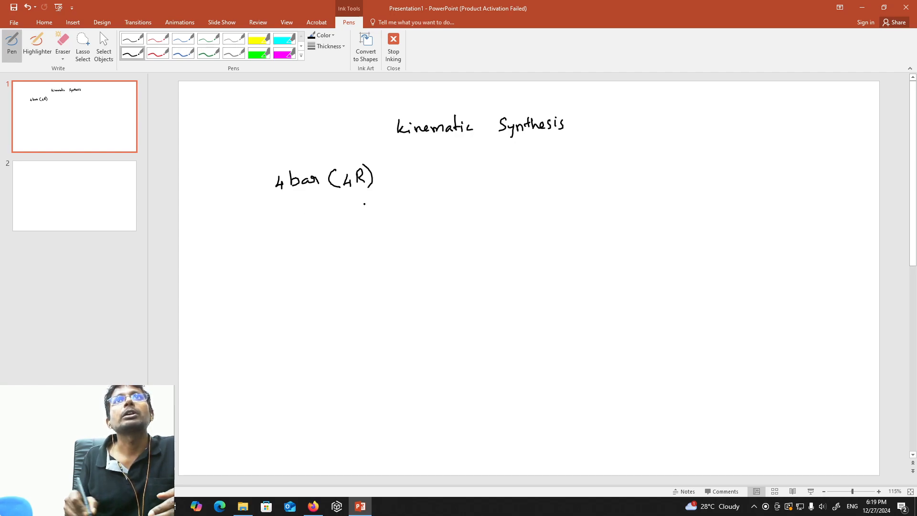
Write "– crank rocker mechanism" in ink after the "4bar (4R)" text.
left_click_drag(413, 186, 568, 183)
mouse_move(573, 167)
left_mouse_down()
mouse_move(572, 182)
mouse_move(589, 172)
mouse_move(612, 176)
left_mouse_up()
left_click(614, 169)
mouse_move(619, 160)
left_mouse_down()
mouse_move(618, 176)
mouse_move(643, 175)
left_mouse_up()
left_click(648, 167)
left_click_drag(644, 172, 663, 175)
left_click(664, 168)
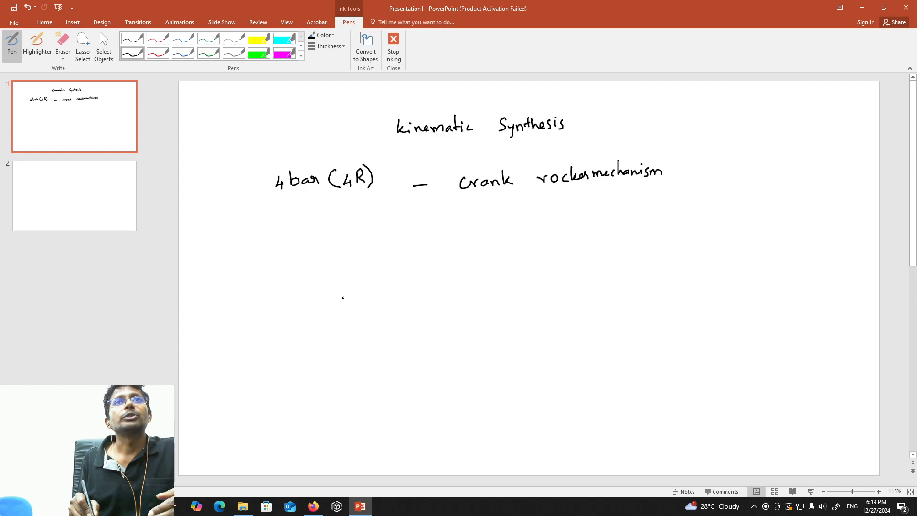
Sketch a four-bar linkage below the text with a grounded short crank, a grounded rocker and a coupler joining their ends.
mouse_move(342, 298)
left_mouse_down()
mouse_move(357, 299)
mouse_move(342, 305)
left_mouse_up()
left_click_drag(348, 300, 346, 305)
left_click_drag(352, 301, 365, 255)
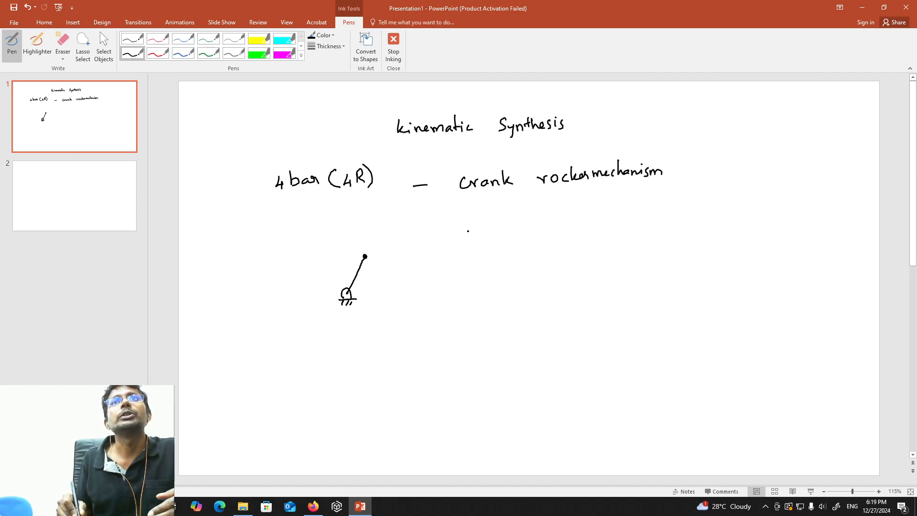
mouse_move(465, 228)
left_mouse_down()
mouse_move(474, 288)
mouse_move(484, 295)
mouse_move(478, 304)
left_mouse_up()
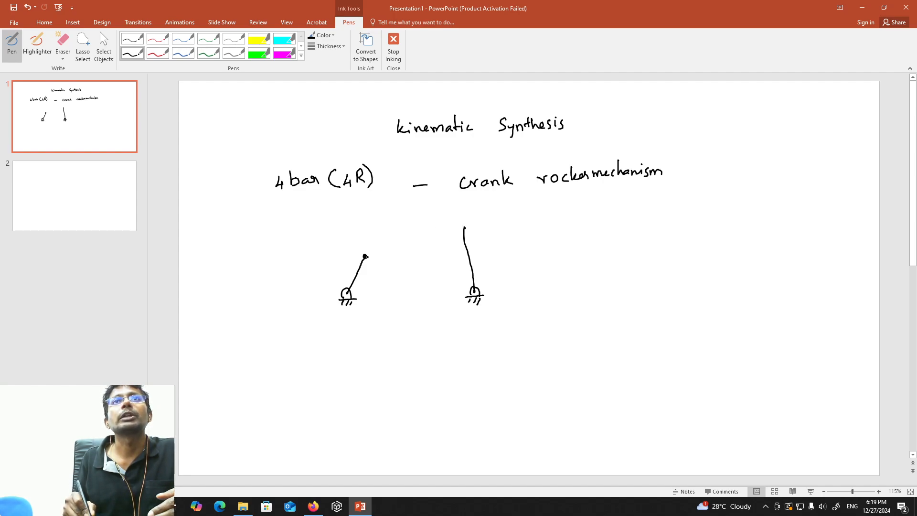
left_click_drag(366, 257, 464, 231)
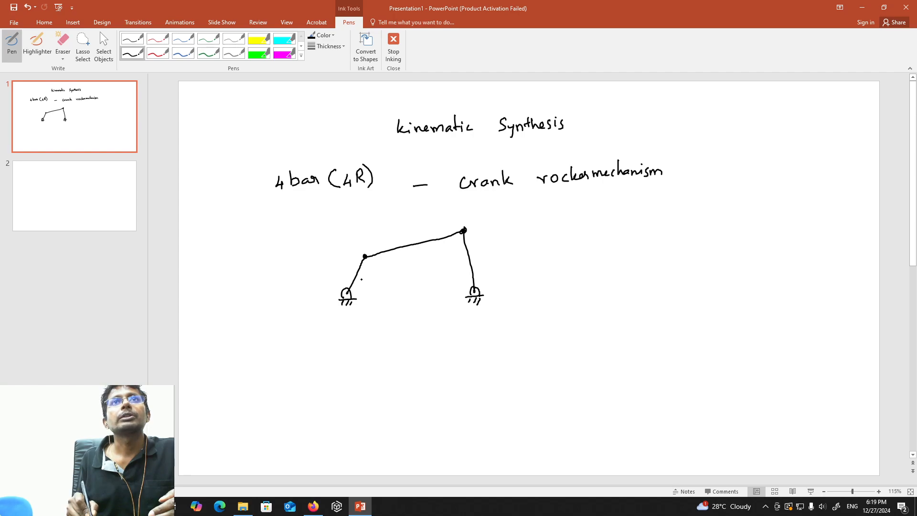
Add a counterclockwise rotation arrow on the crank and mark the rocker's two extreme positions with dashed lines and angle arrows.
mouse_move(361, 279)
left_mouse_down()
mouse_move(343, 273)
mouse_move(351, 277)
left_mouse_up()
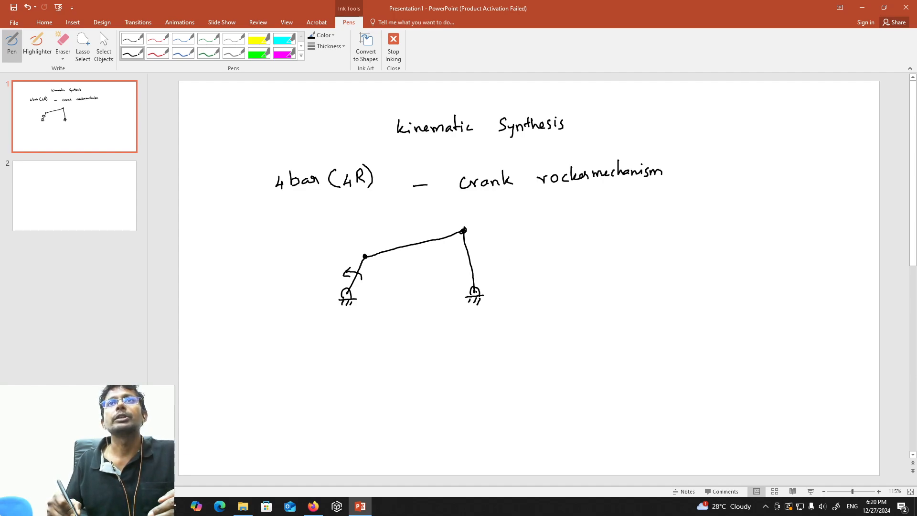
left_click_drag(495, 245, 499, 236)
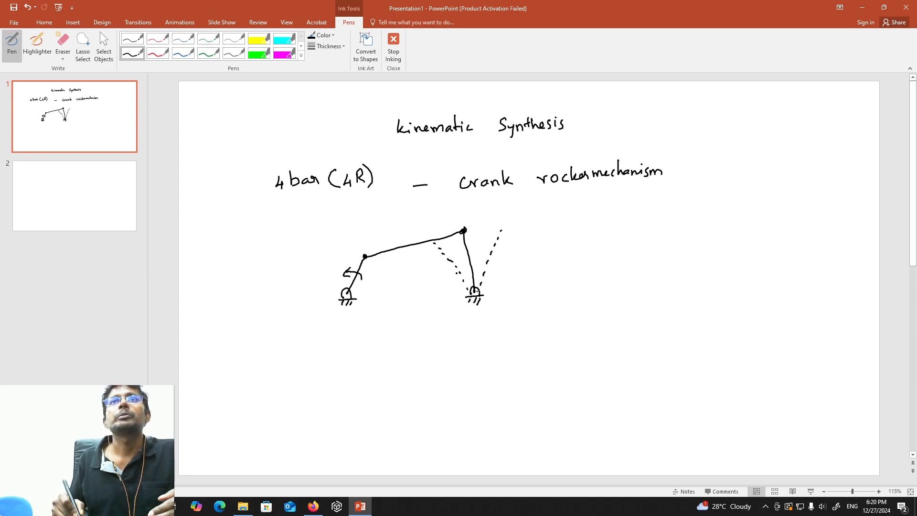
left_click_drag(450, 288, 459, 277)
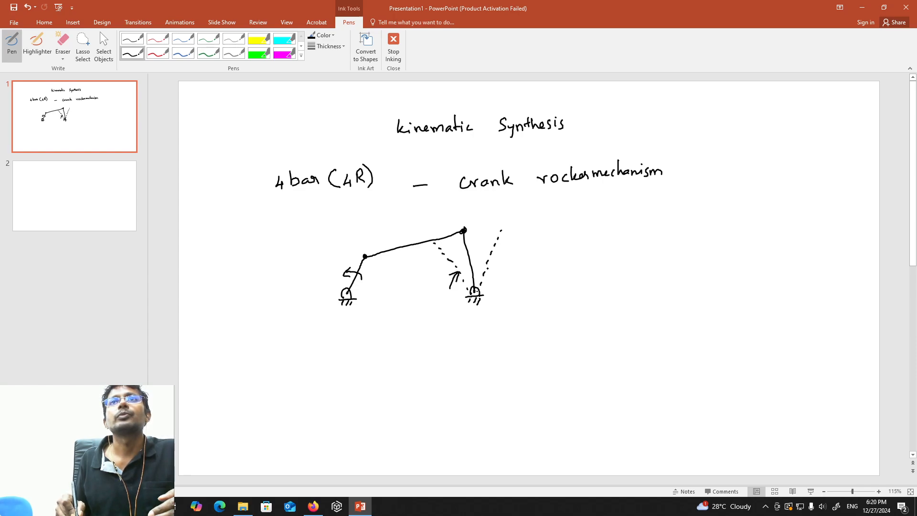
mouse_move(487, 270)
left_mouse_down()
mouse_move(501, 273)
mouse_move(489, 276)
left_mouse_up()
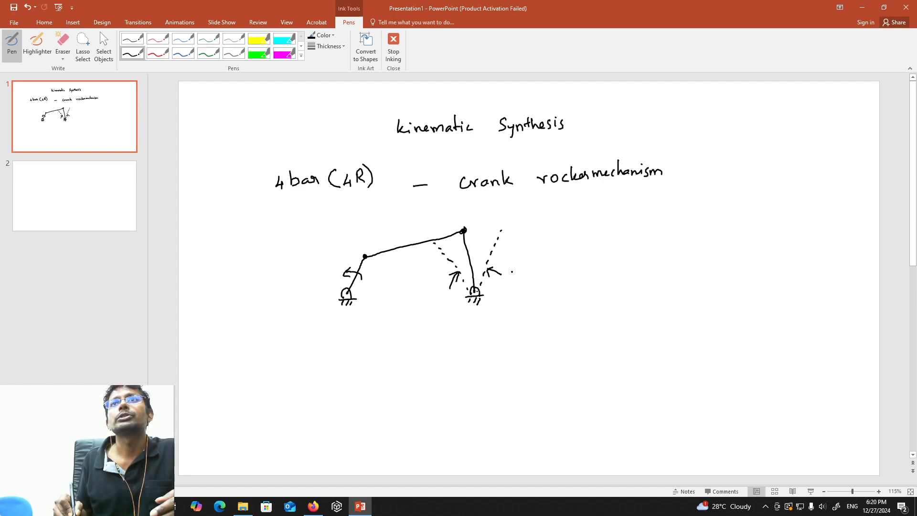
Label the rocker's swing angle beside the dashed lines as "θ = 70°".
left_click_drag(518, 266, 534, 270)
left_click(531, 270)
mouse_move(528, 272)
left_mouse_down()
mouse_move(548, 262)
mouse_move(544, 272)
left_mouse_up()
left_click_drag(554, 262, 554, 261)
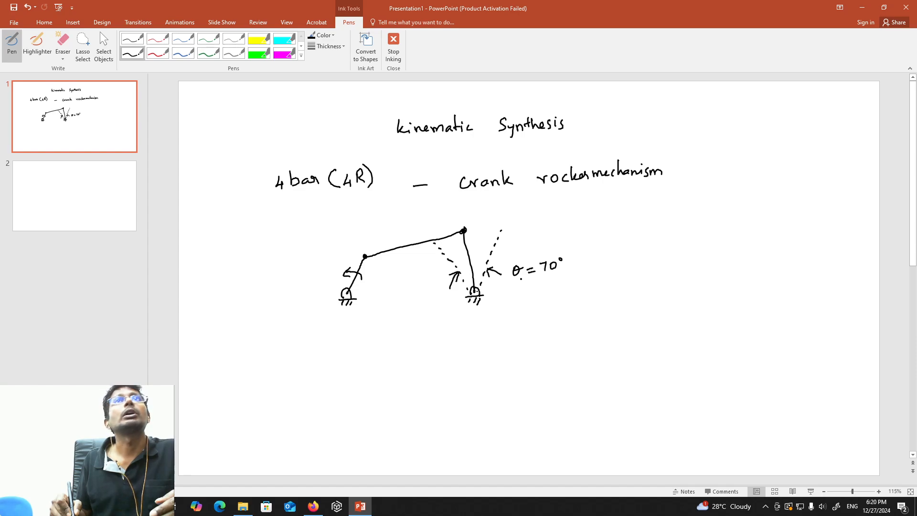
Erase the θ symbol in the swing angle label and write α in its place.
left_click(63, 42)
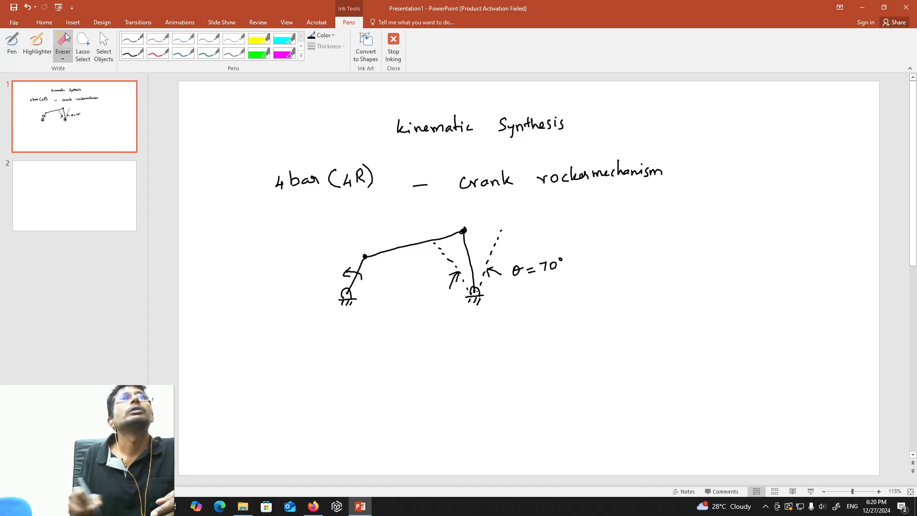
left_click(517, 271)
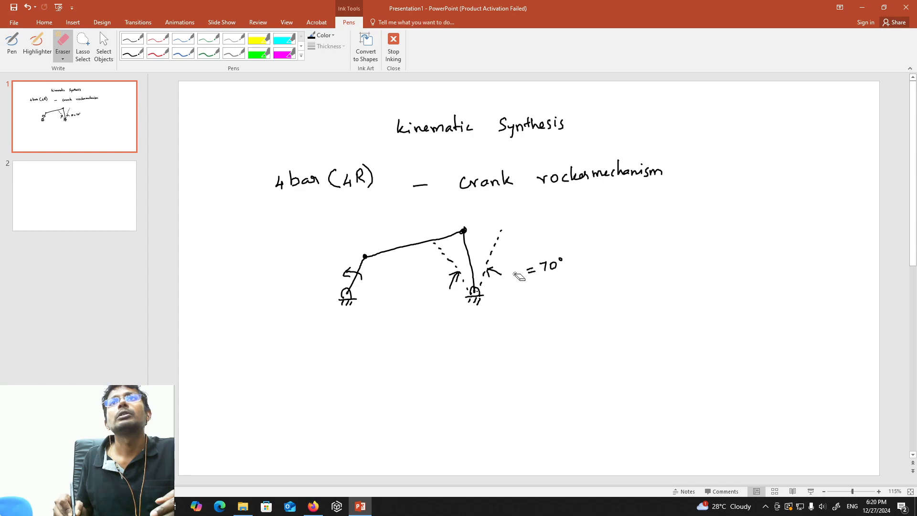
left_click(12, 43)
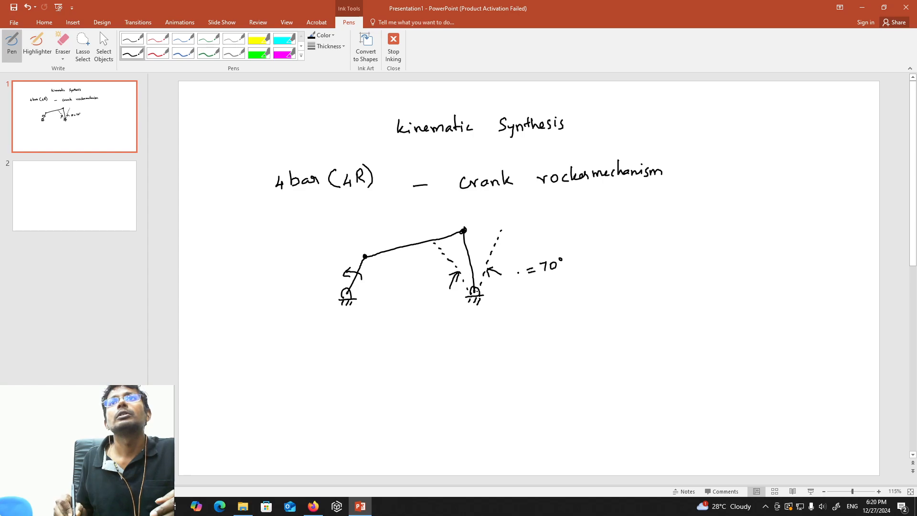
left_click_drag(517, 271, 522, 280)
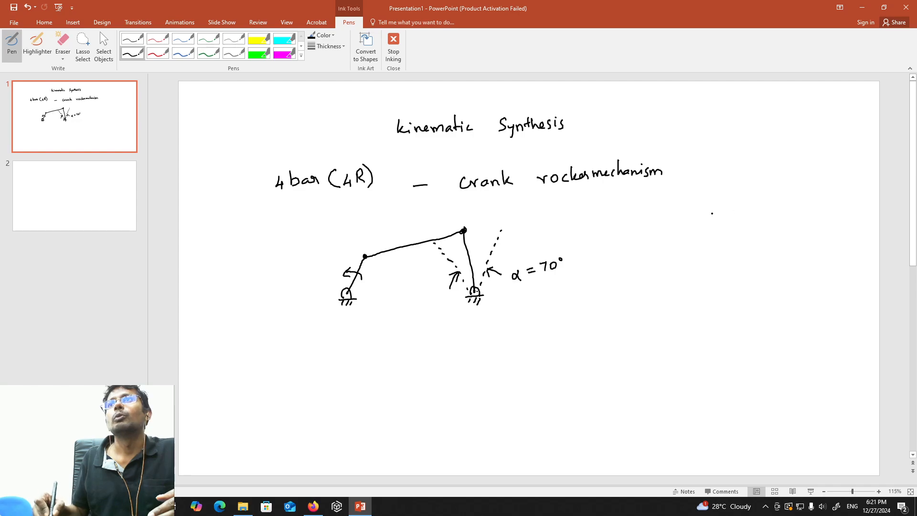
List the unknown link lengths l1, l2, l3 and l4, each as "= ?", and double-underline the 70° angle label.
left_click_drag(678, 218, 714, 220)
left_click(715, 225)
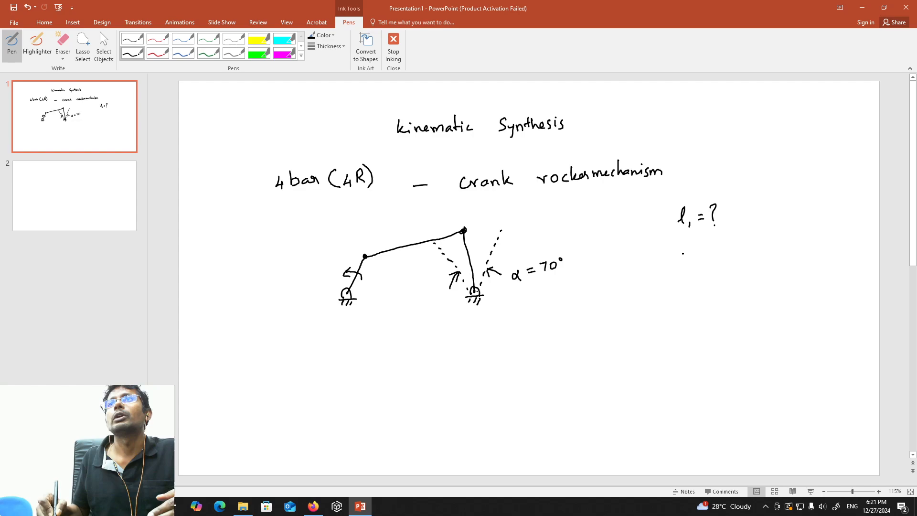
left_click_drag(682, 255, 688, 259)
mouse_move(691, 257)
left_mouse_down()
mouse_move(716, 257)
mouse_move(693, 289)
mouse_move(700, 295)
mouse_move(718, 280)
left_mouse_up()
left_click(703, 269)
mouse_move(712, 286)
left_mouse_down()
mouse_move(727, 285)
mouse_move(693, 327)
mouse_move(712, 332)
mouse_move(738, 315)
mouse_move(736, 324)
left_mouse_up()
left_click(728, 290)
left_click(737, 329)
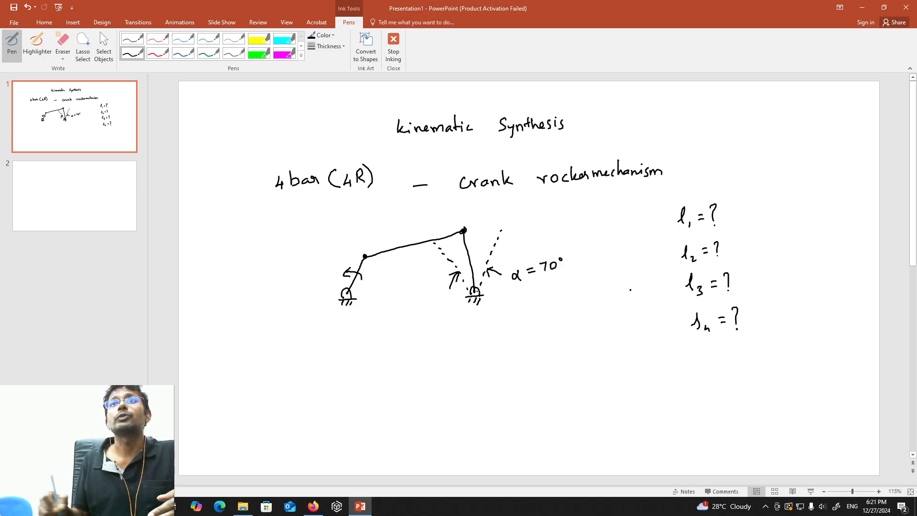
mouse_move(513, 289)
left_mouse_down()
mouse_move(557, 283)
mouse_move(553, 288)
left_mouse_up()
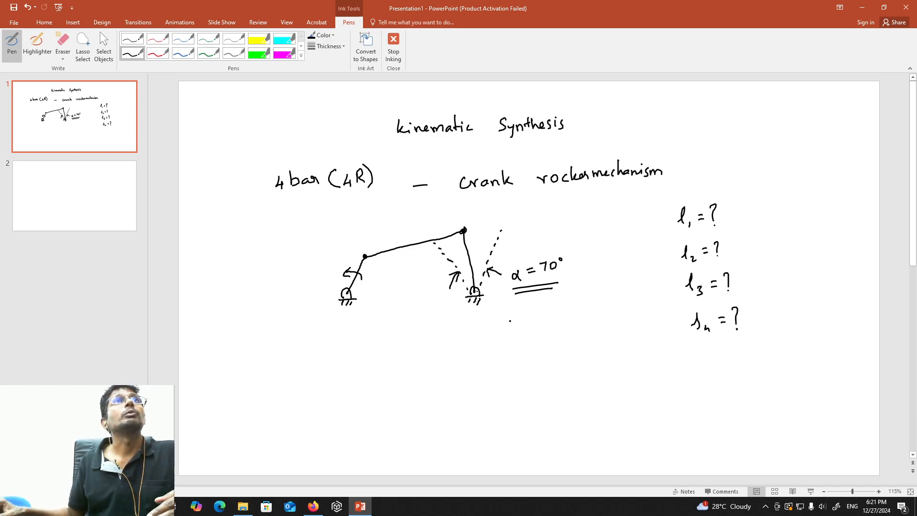
Switch to the GeoGebra calculator and place one point at the origin and another at (4, 0) on the x-axis.
left_click(313, 507)
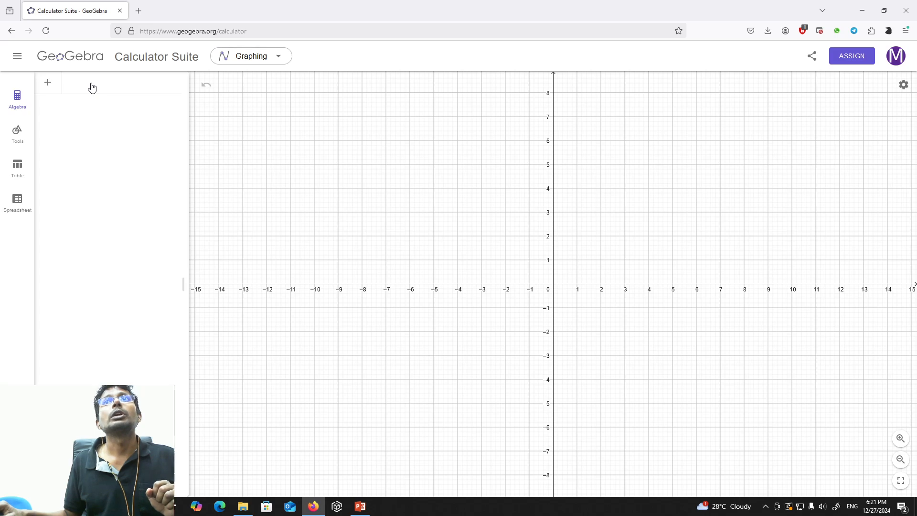
left_click(361, 506)
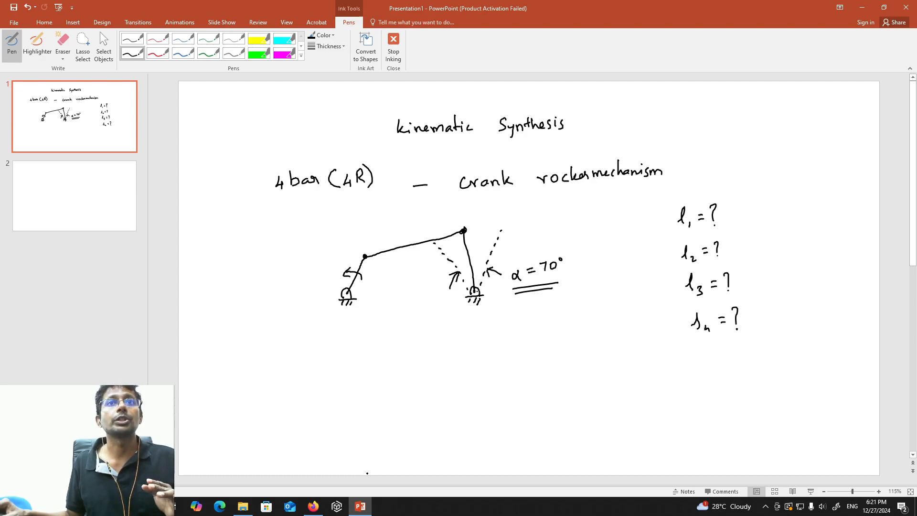
left_click(313, 506)
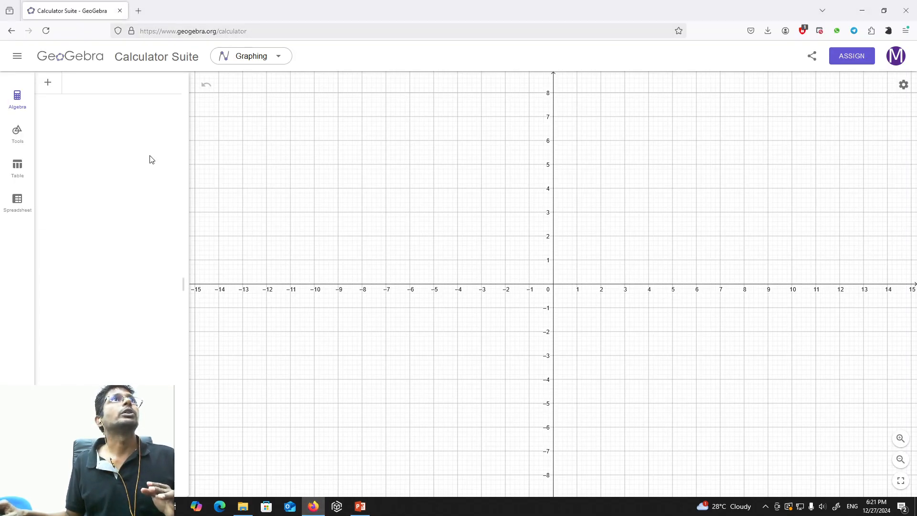
left_click(100, 90)
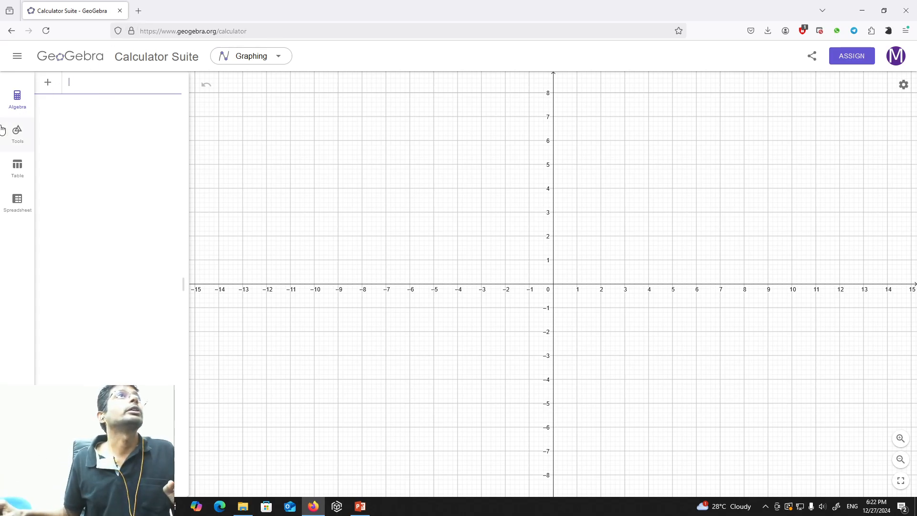
left_click(14, 138)
left_click(99, 109)
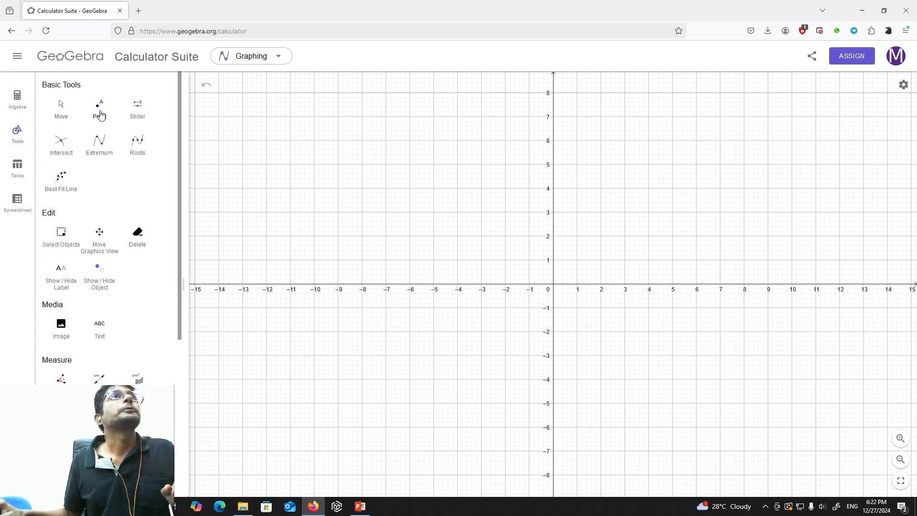
left_click(553, 285)
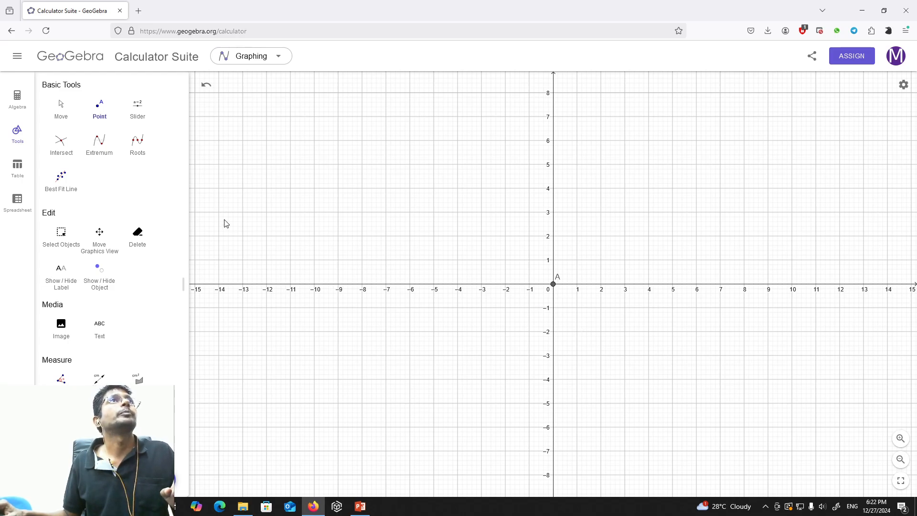
left_click(649, 285)
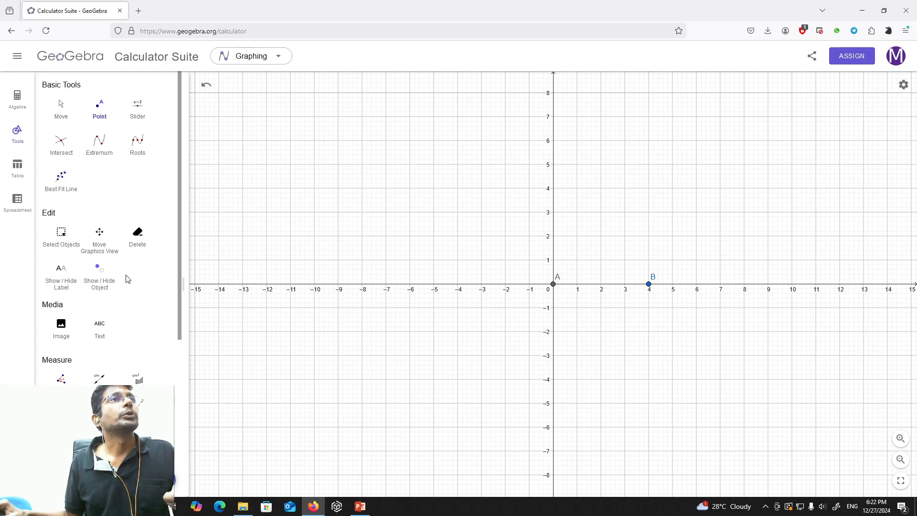
Draw a line through points A and B.
scroll(116, 300, "down", 3)
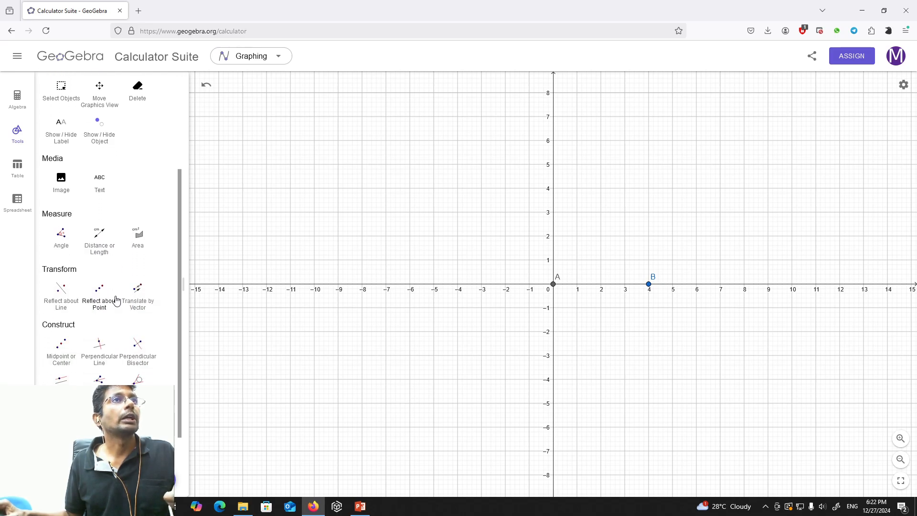
scroll(116, 299, "down", 1)
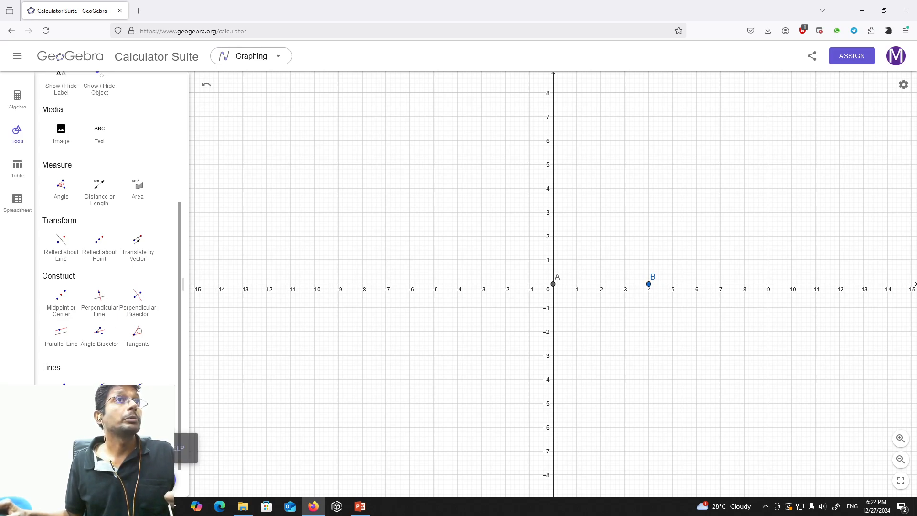
left_click(553, 284)
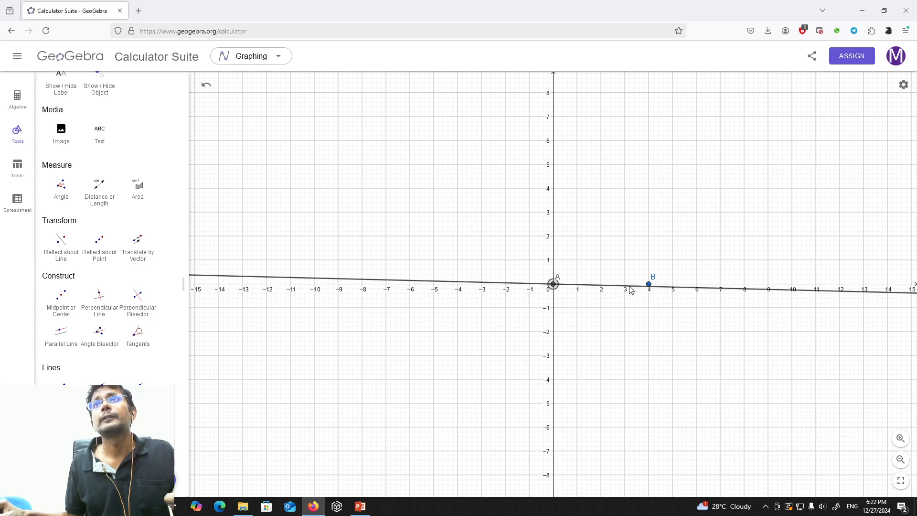
left_click(649, 284)
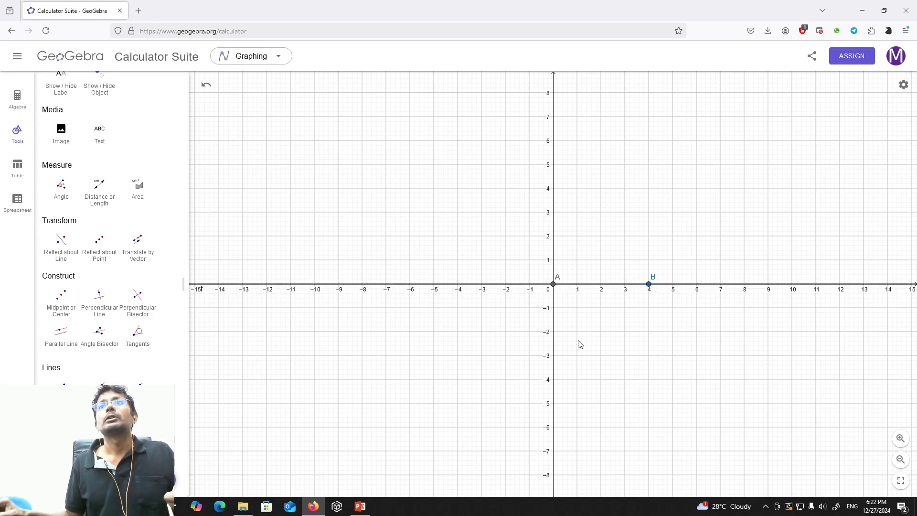
Place a free point above the x-axis between A and B, at about (2.38, 2.59).
scroll(70, 184, "up", 4)
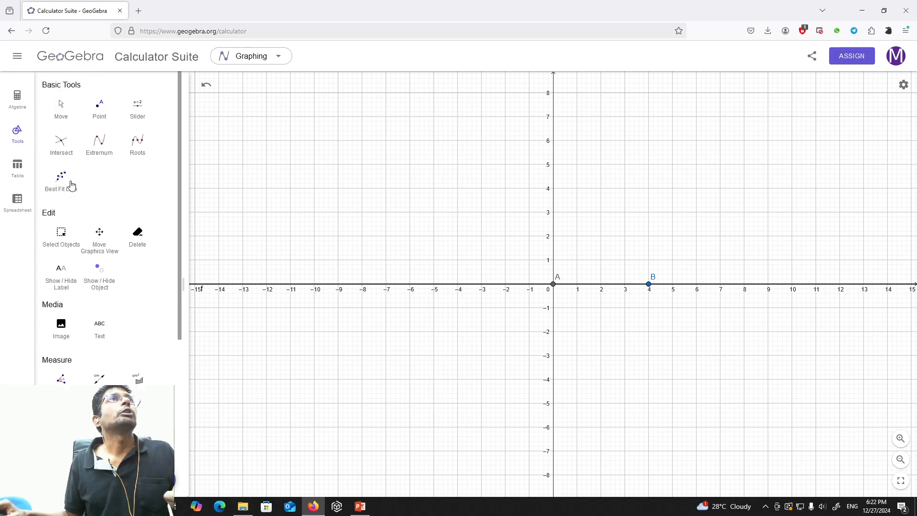
left_click(99, 113)
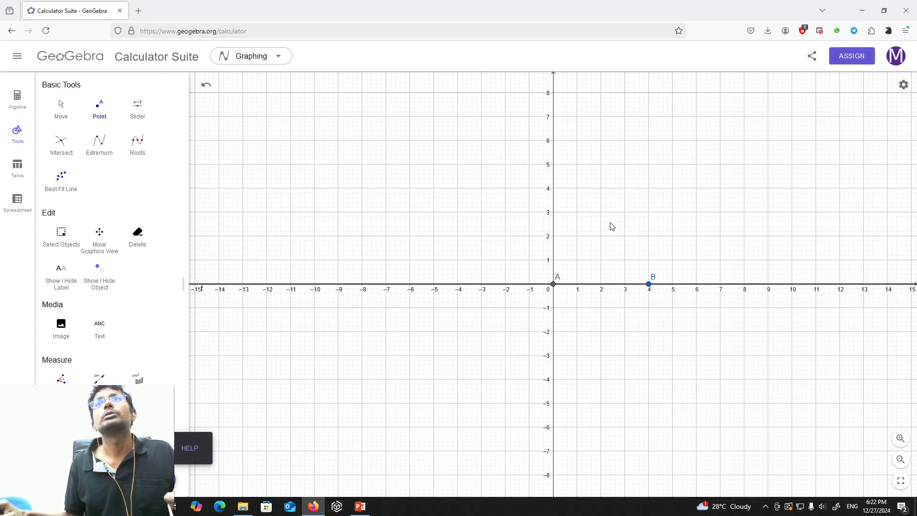
left_click(610, 222)
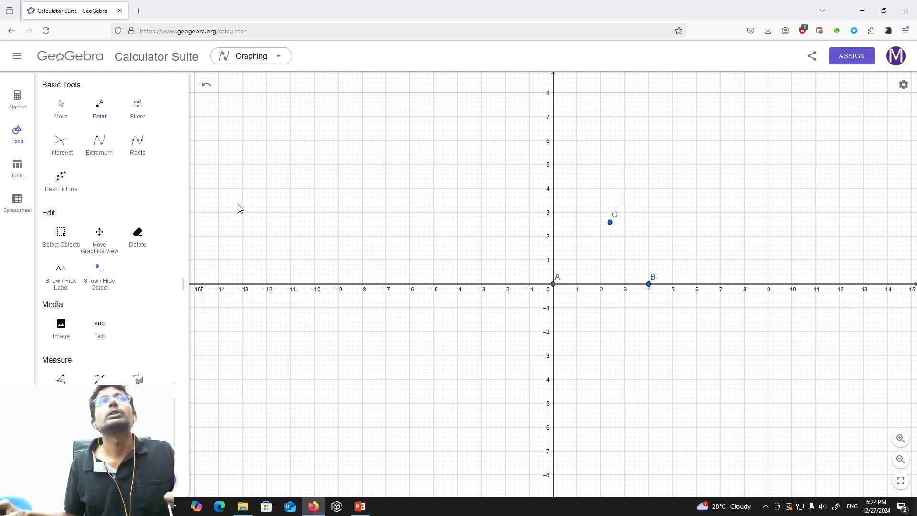
Define a variable alp = 70 in the algebra list.
left_click(22, 98)
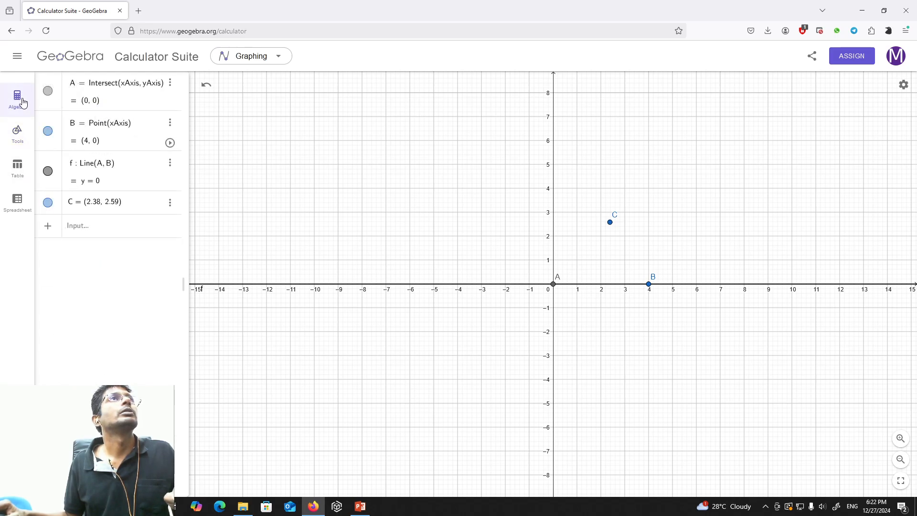
left_click(109, 226)
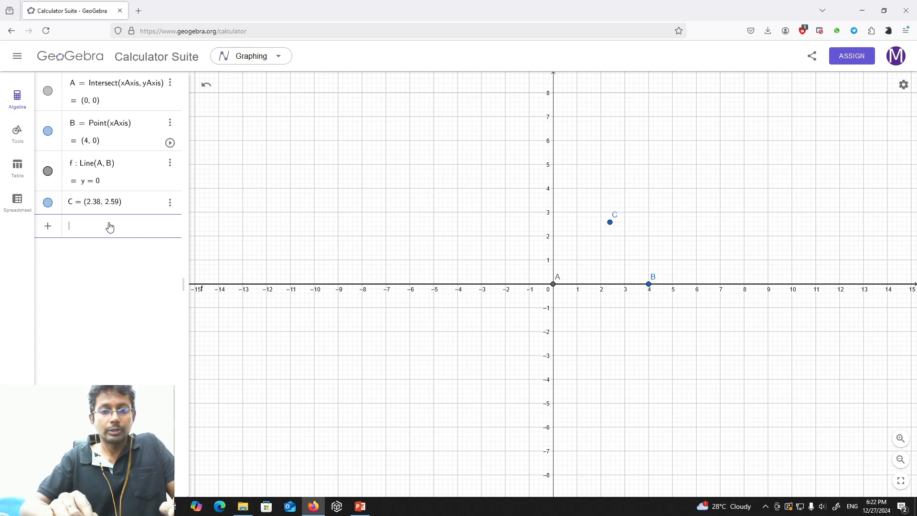
type("alp")
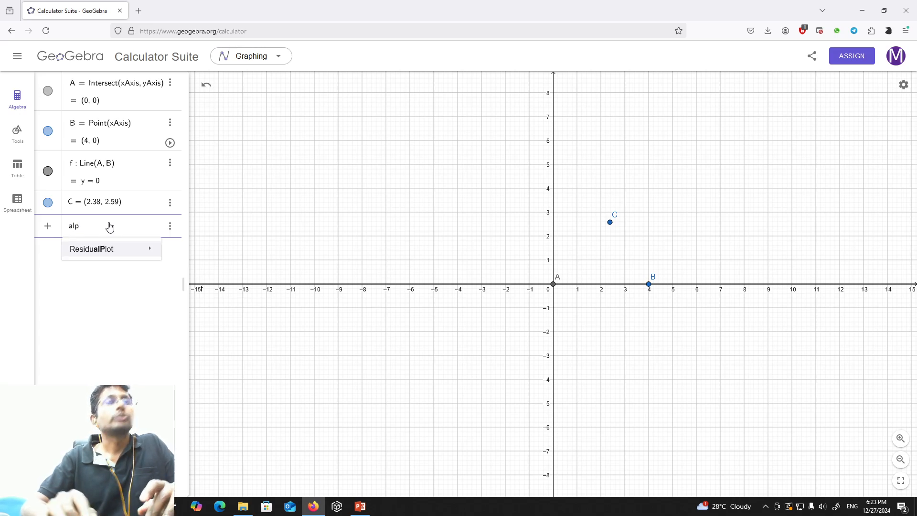
key("Return")
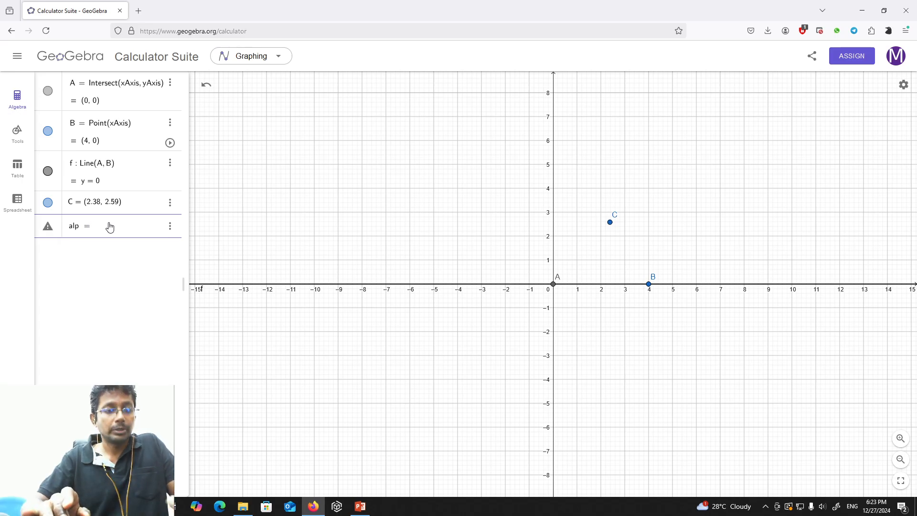
type("70")
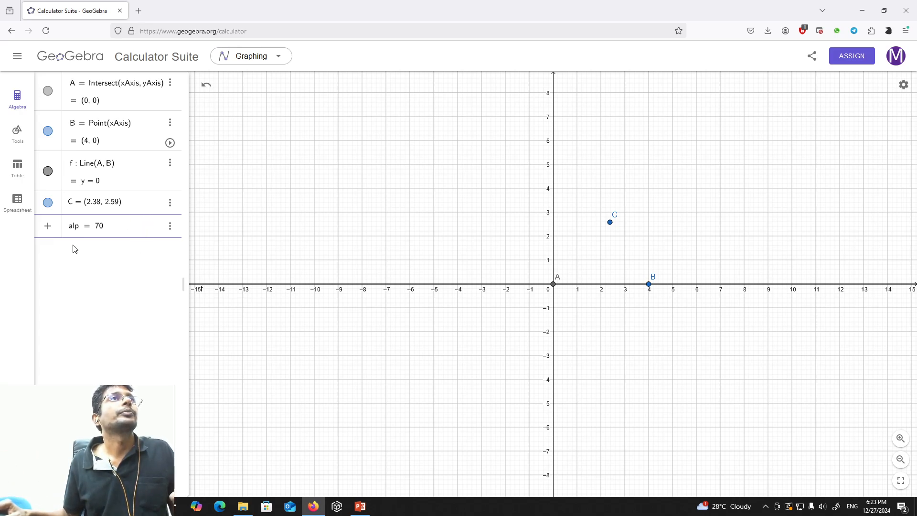
left_click(75, 263)
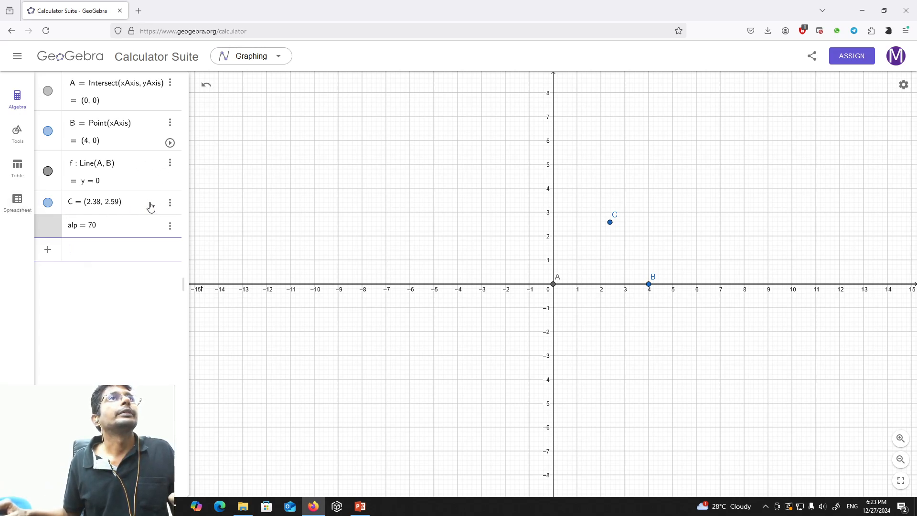
Delete the free point C above the x-axis and open an empty entry line below alp.
left_click(170, 202)
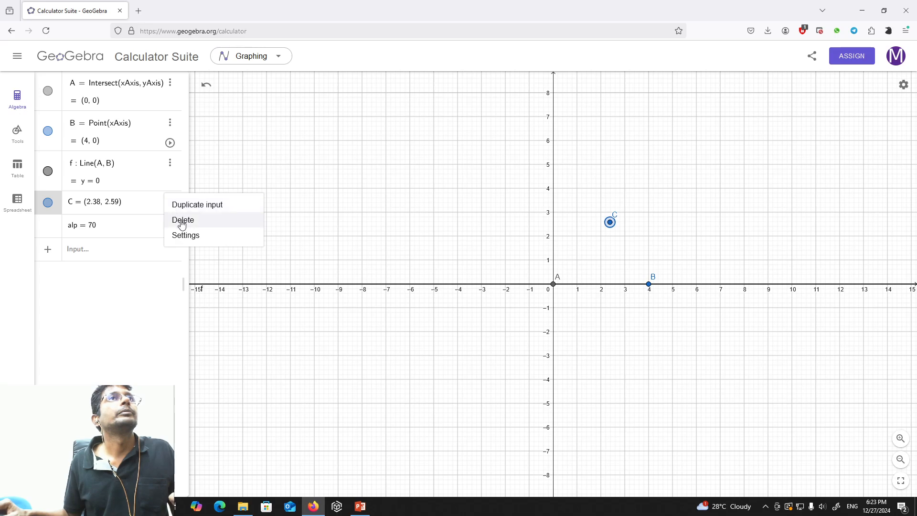
left_click(181, 220)
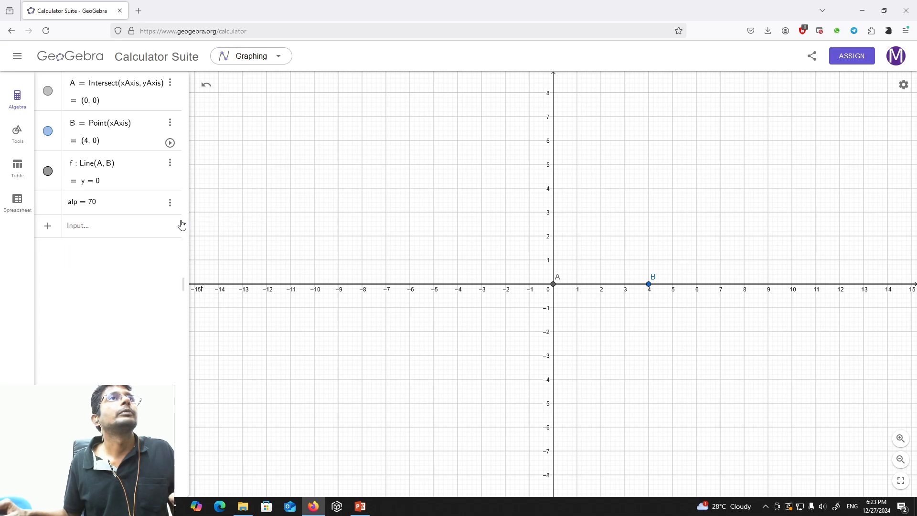
left_click(120, 227)
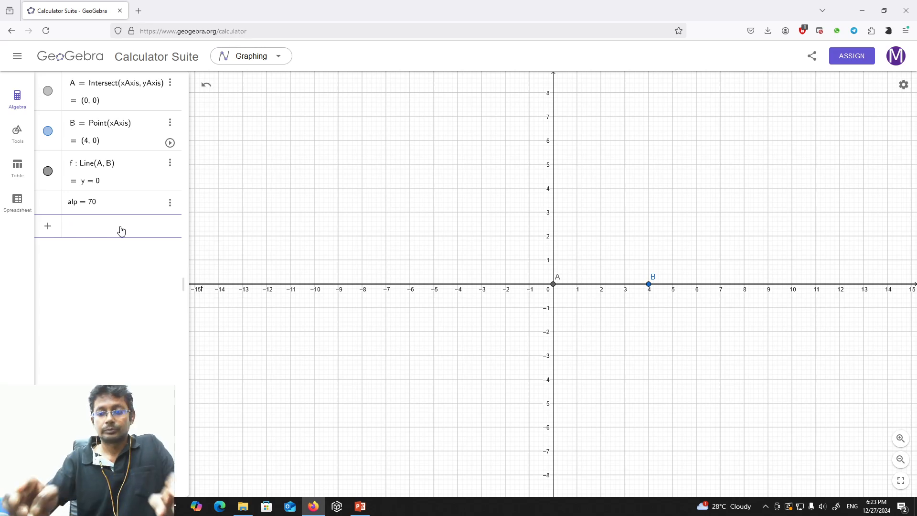
type("C=")
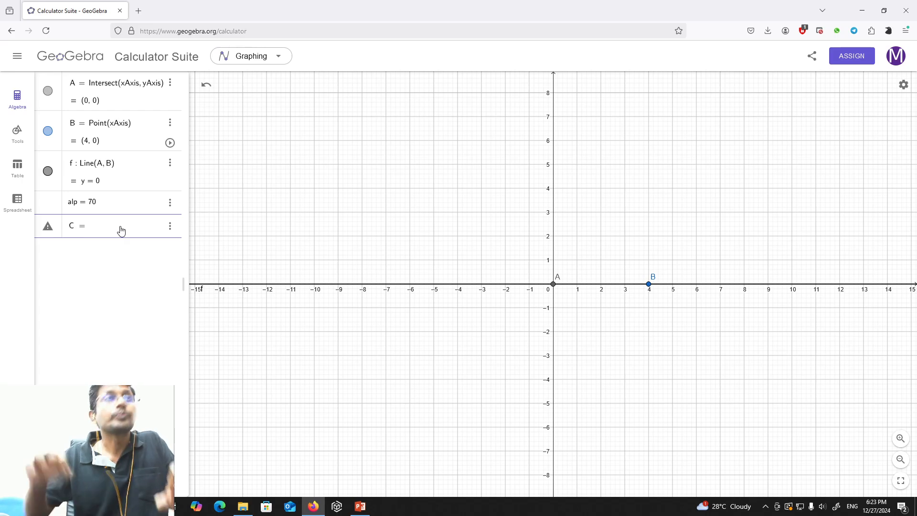
key("BackSpace")
key("BackSpace")
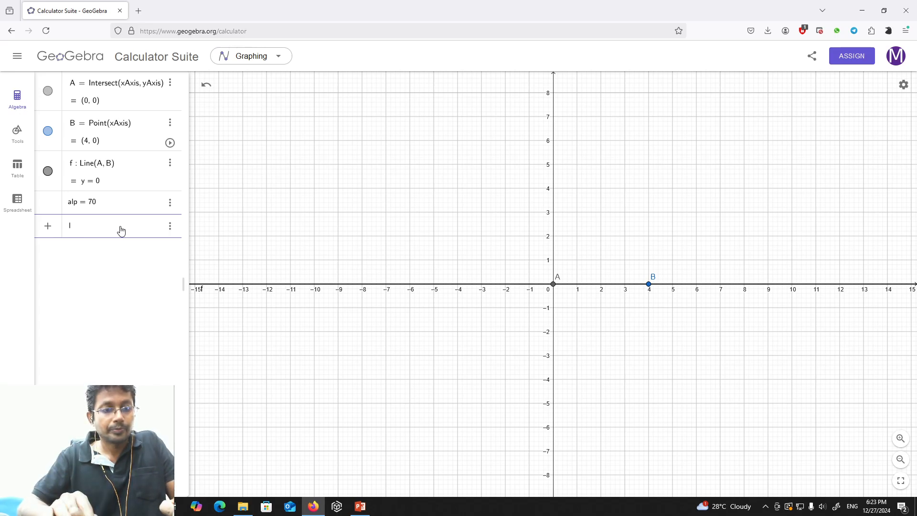
Define l4 as the distance between points A and B with Distance(A, B).
type("4 ")
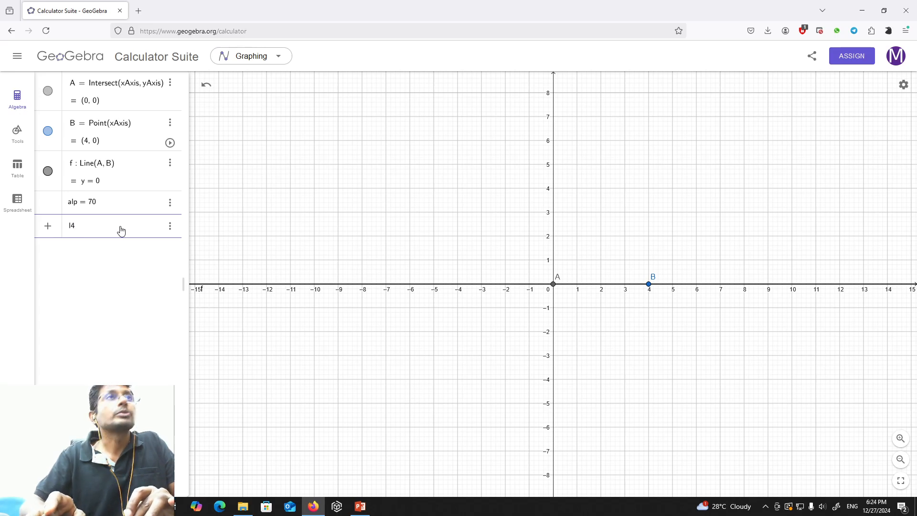
type("= ")
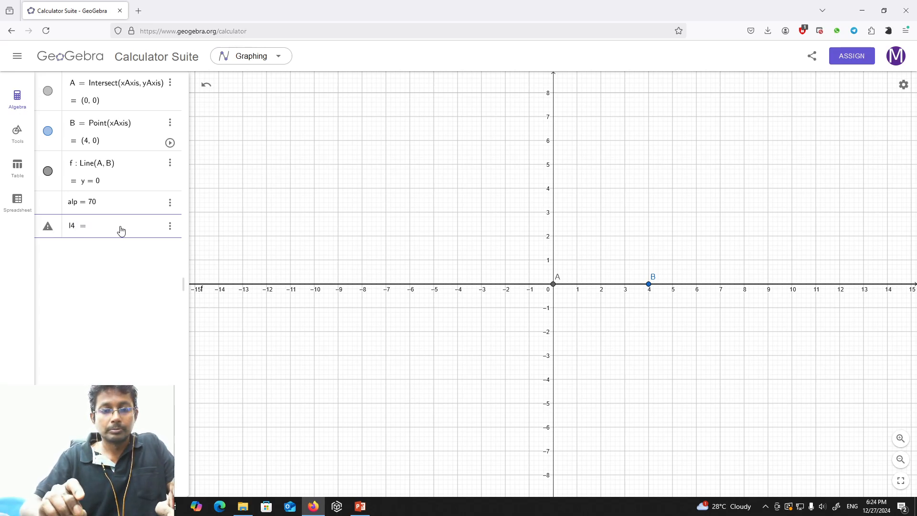
type("dis")
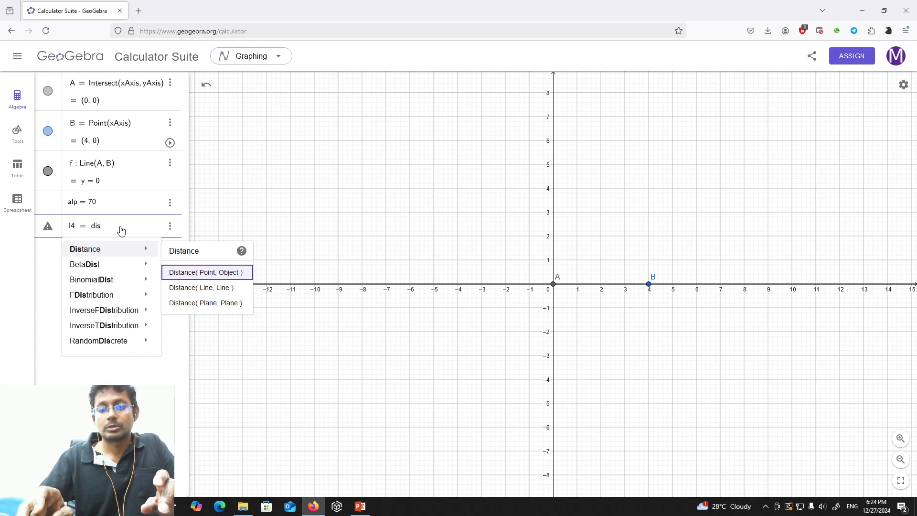
key("Return")
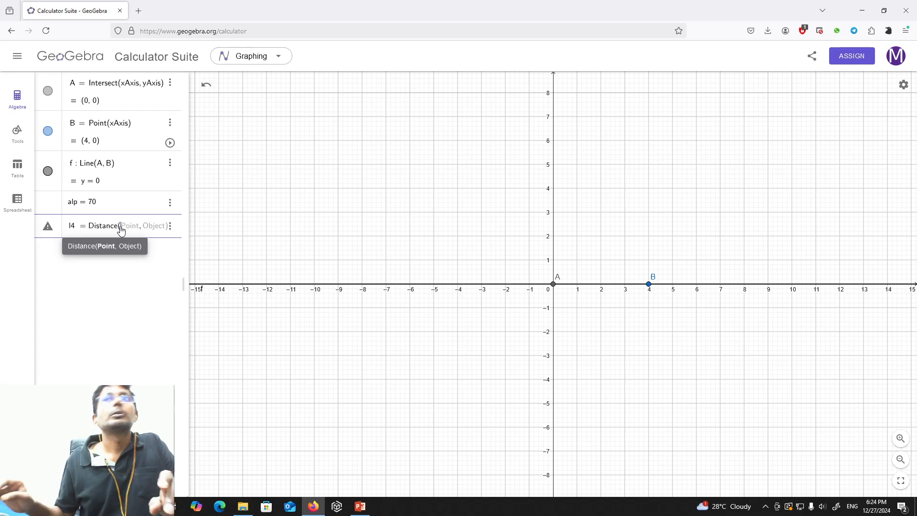
type("A, ")
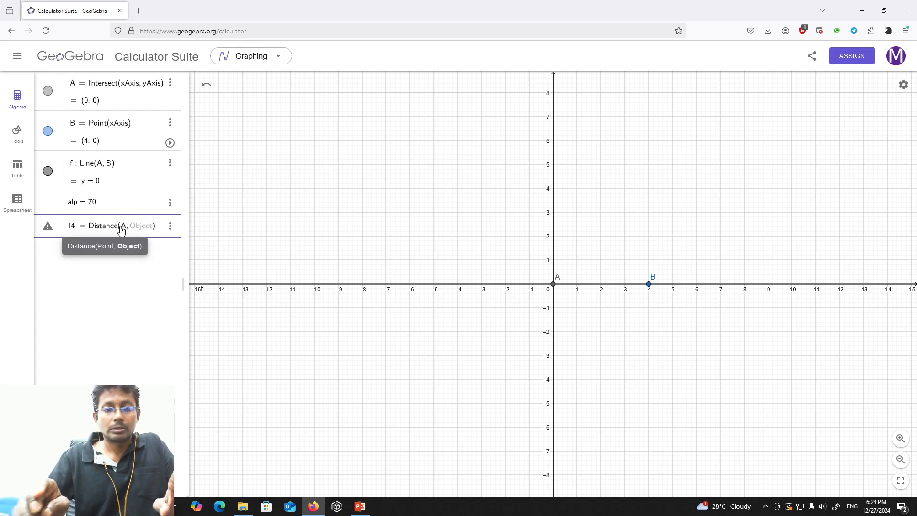
type("B")
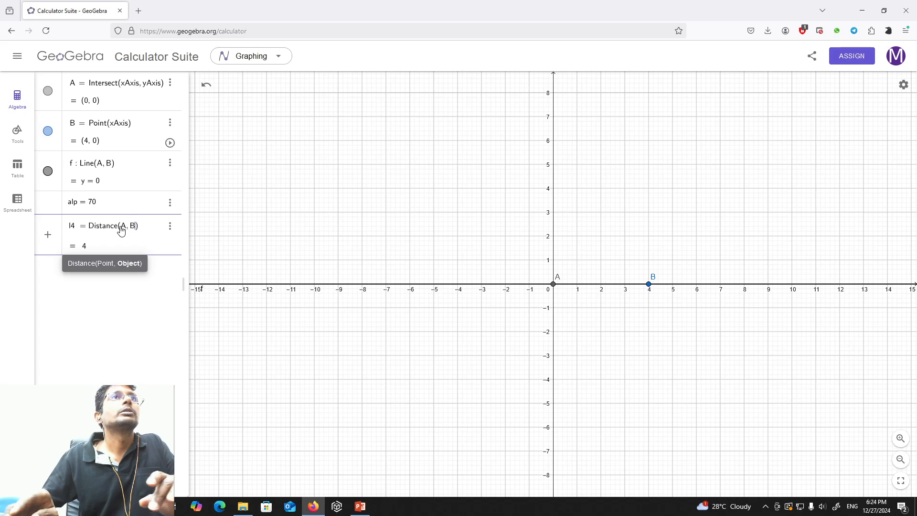
key("Return")
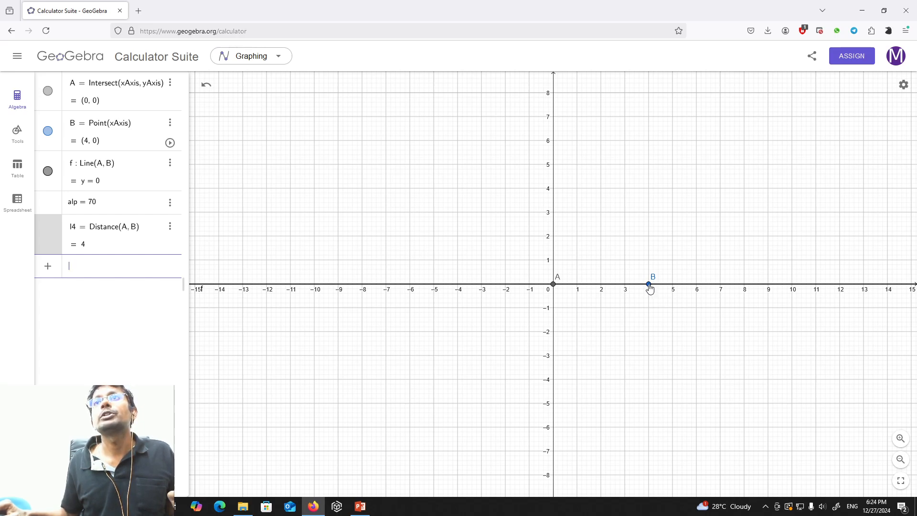
mouse_move(649, 285)
left_mouse_down()
mouse_move(673, 286)
mouse_move(637, 290)
mouse_move(648, 289)
left_mouse_up()
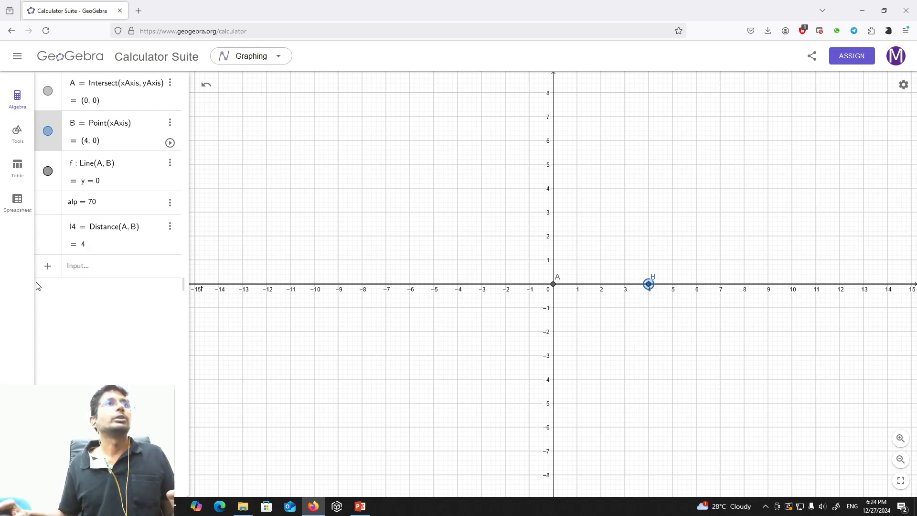
left_click(98, 268)
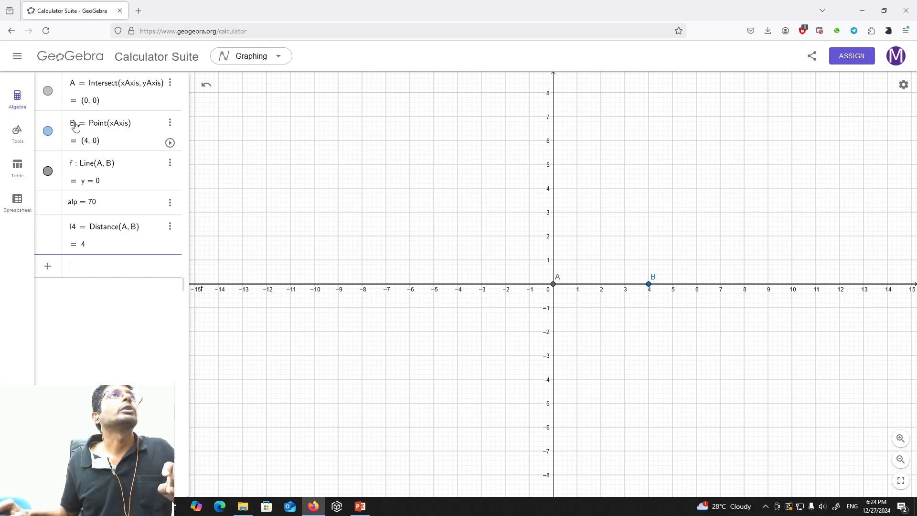
left_click(75, 125)
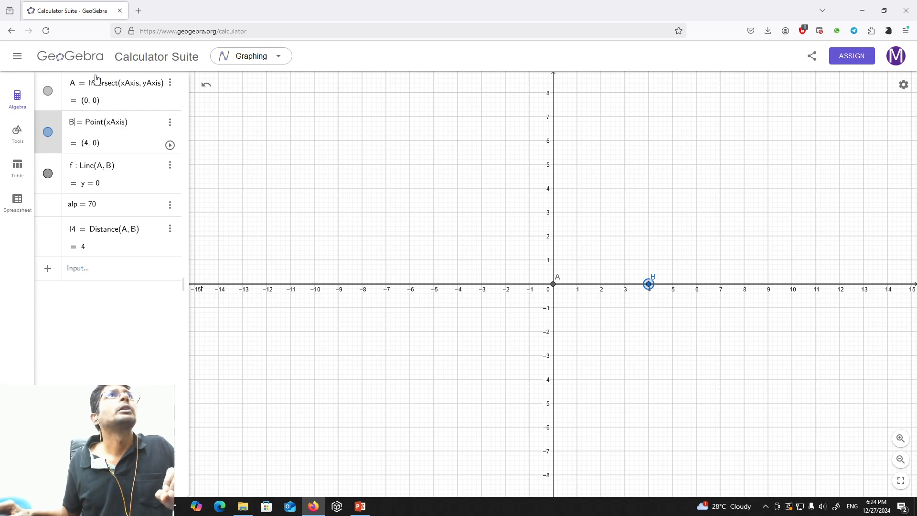
Rename point A at the origin to O4.
left_click(77, 87)
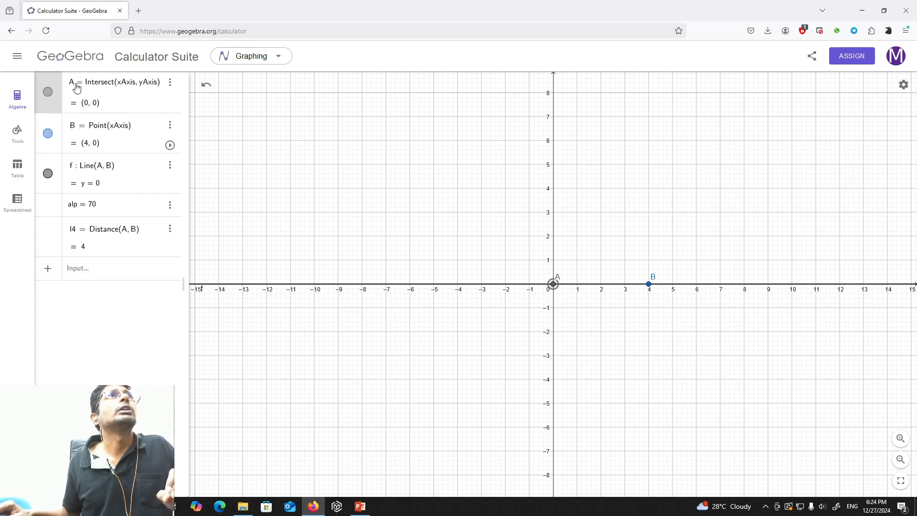
key("BackSpace")
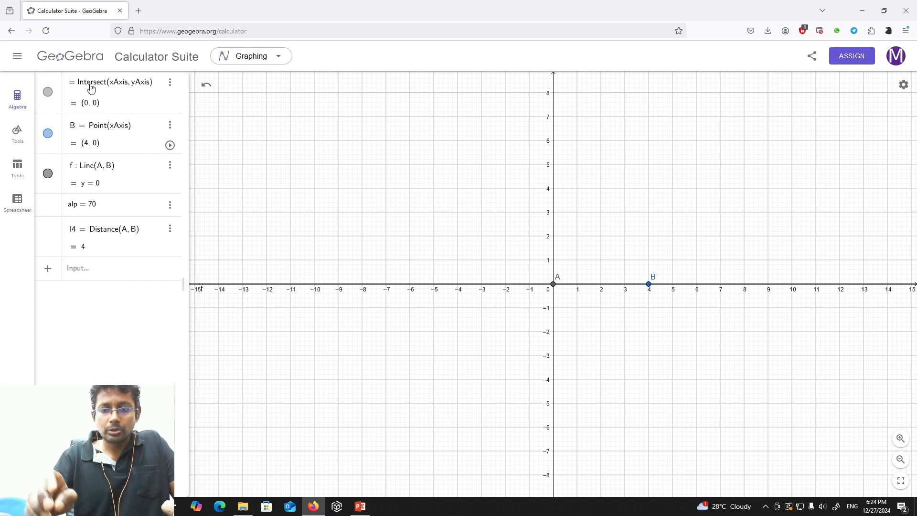
type("O ")
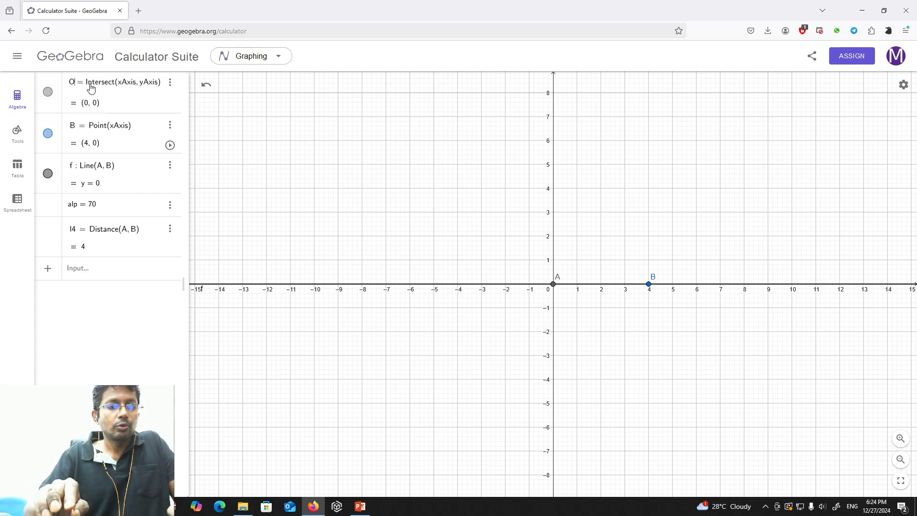
type("4")
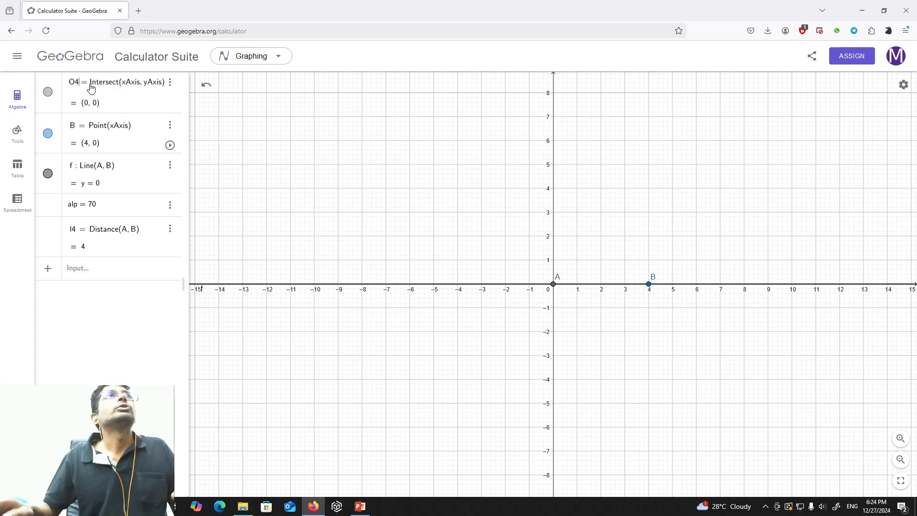
key("Return")
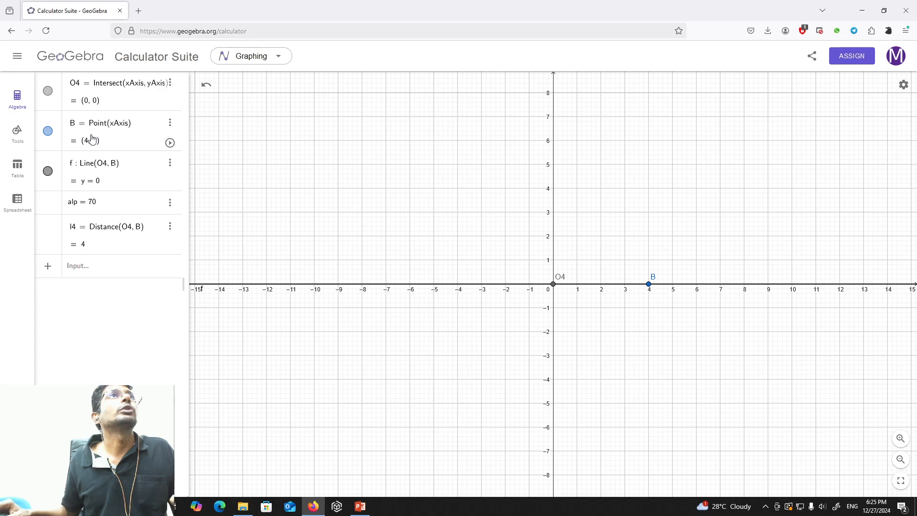
Rename point B on the x-axis to B1.
left_click(76, 126)
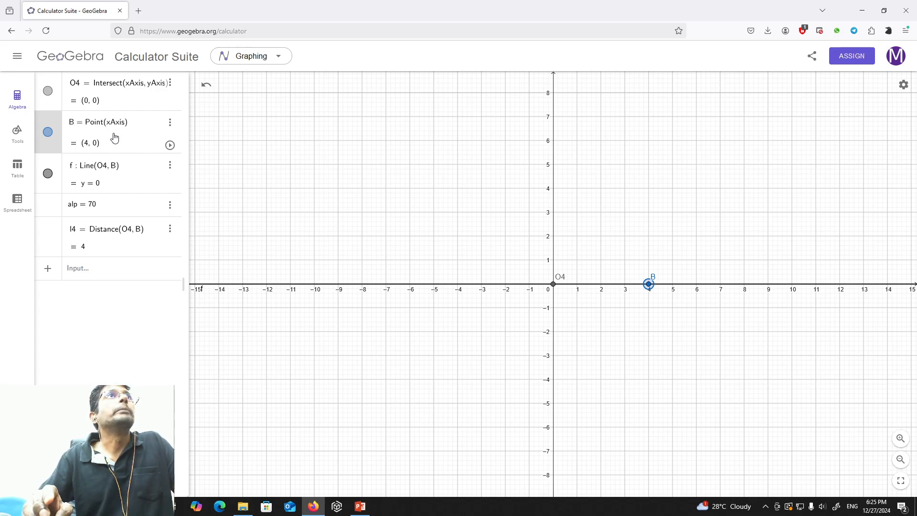
type("1")
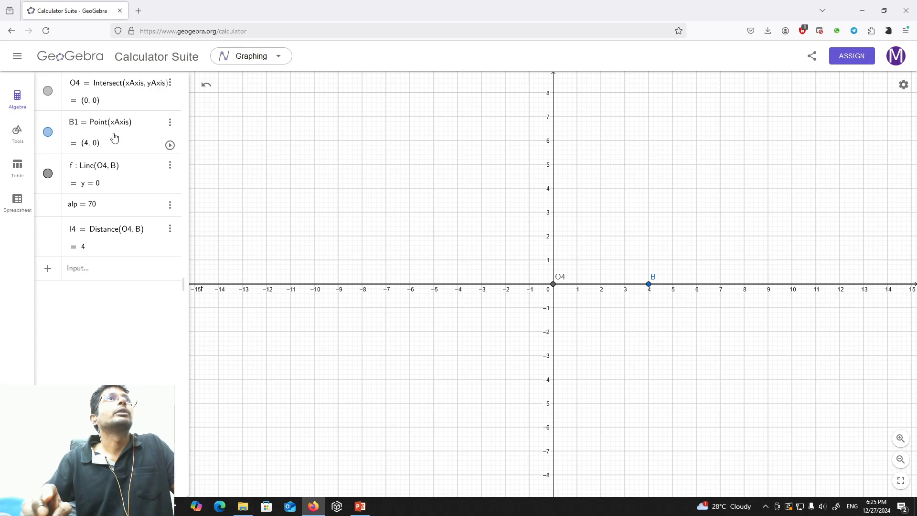
key("Return")
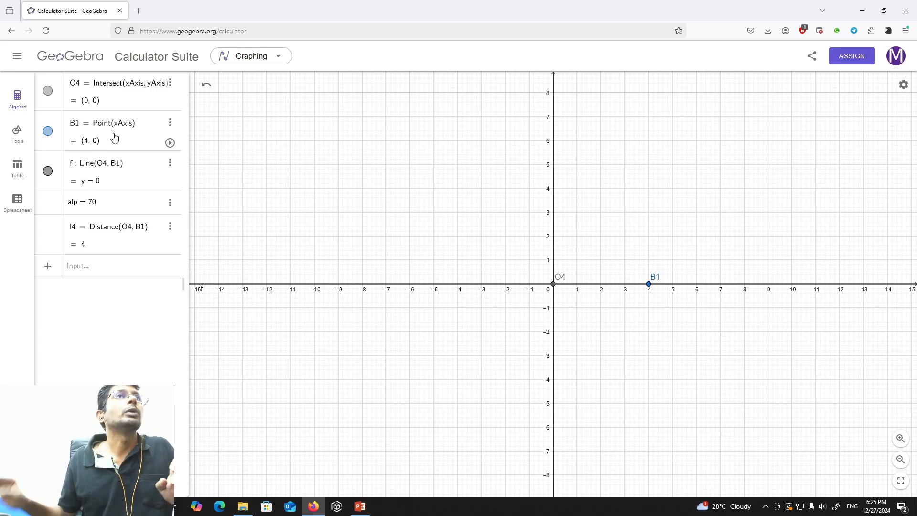
Start defining B2 in a new entry as l4 times a coordinate pair, with cosd(alp) as its x-component.
left_click(122, 268)
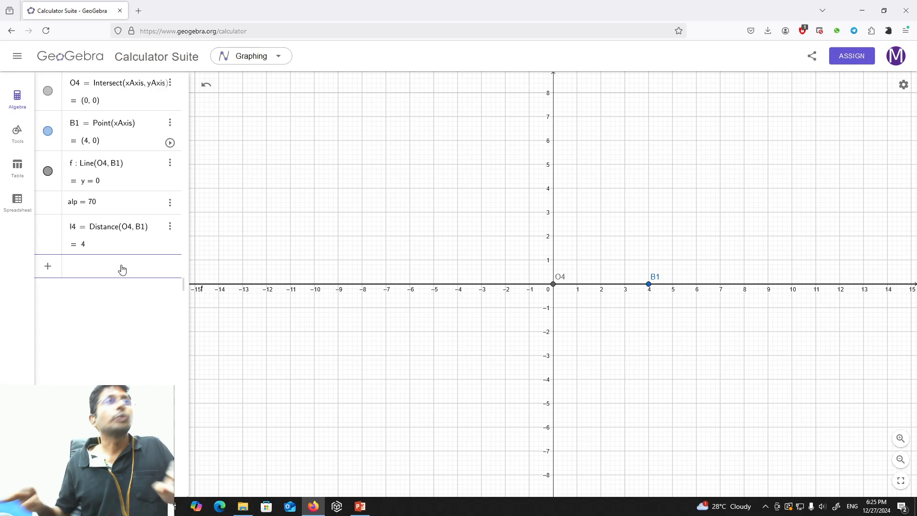
type("B2 ")
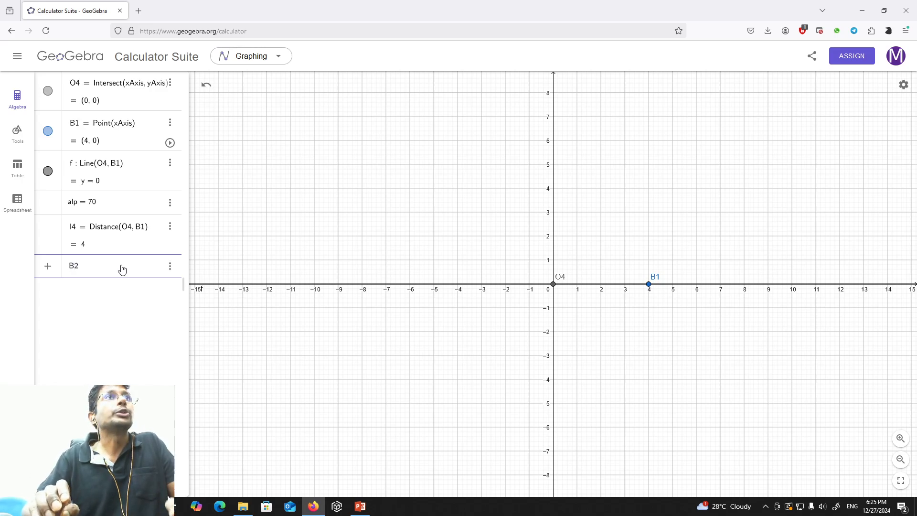
type("=")
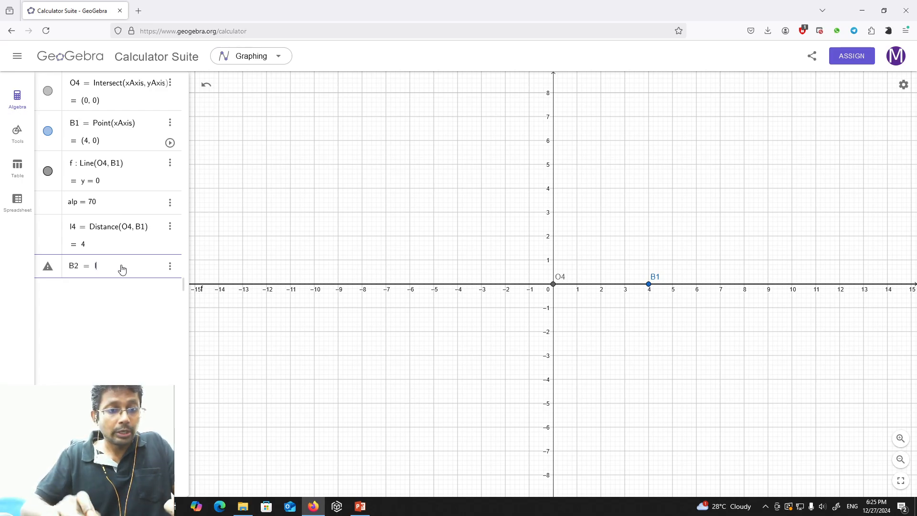
type("4")
type("*")
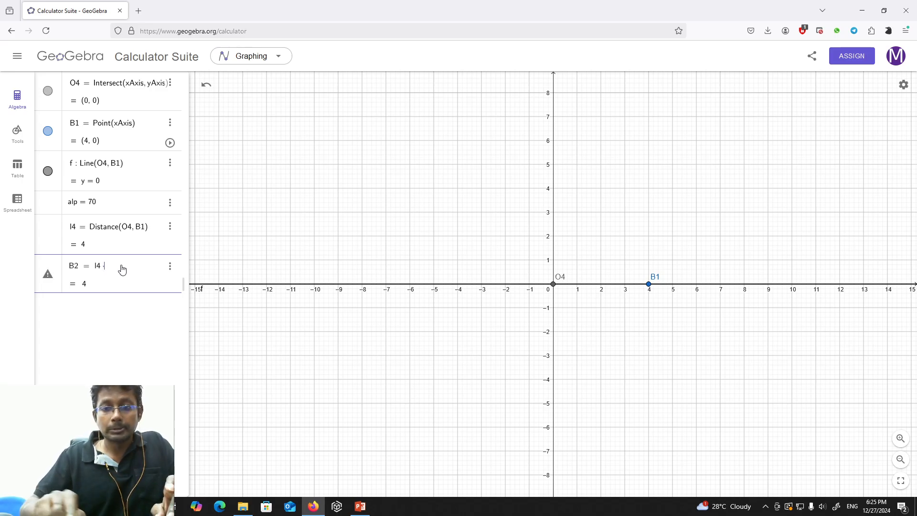
type("(")
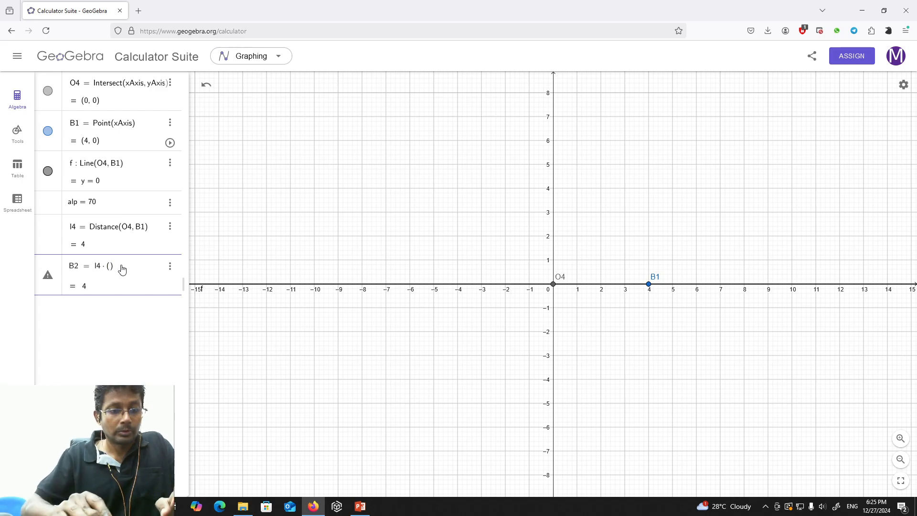
type("cos")
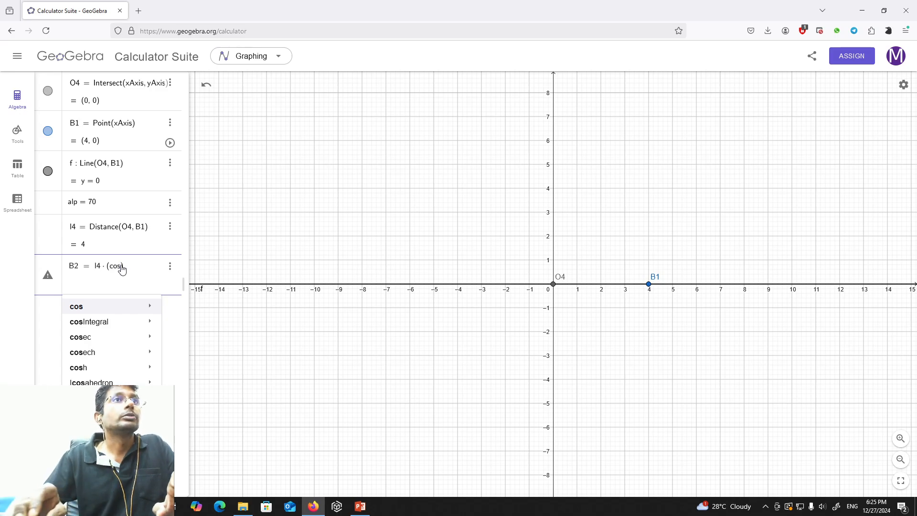
type("d")
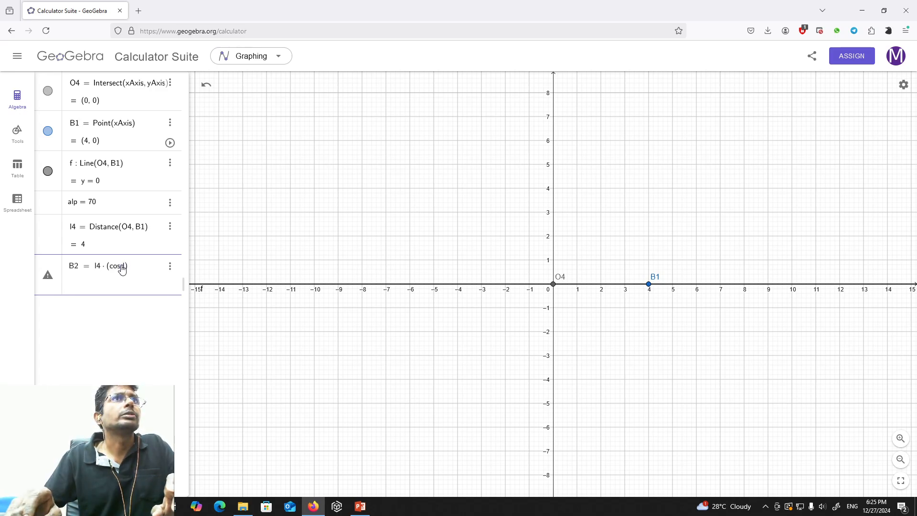
type("(")
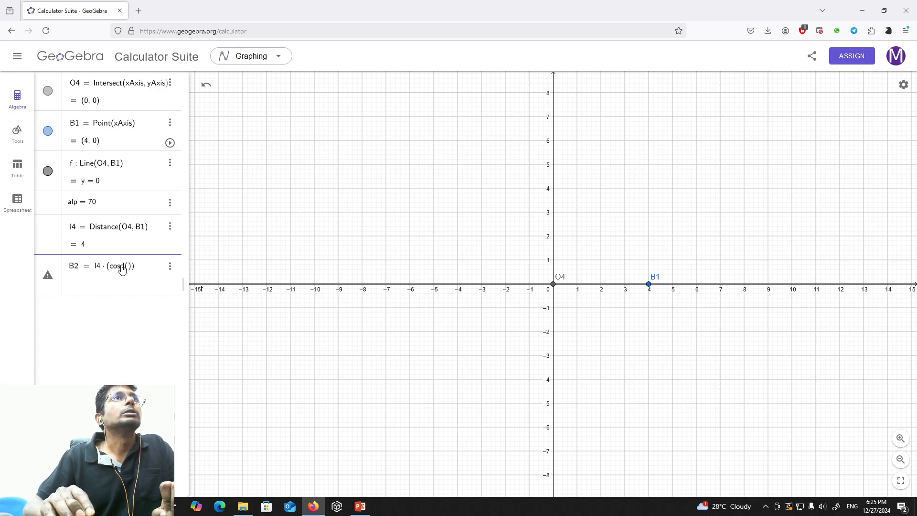
type("alp")
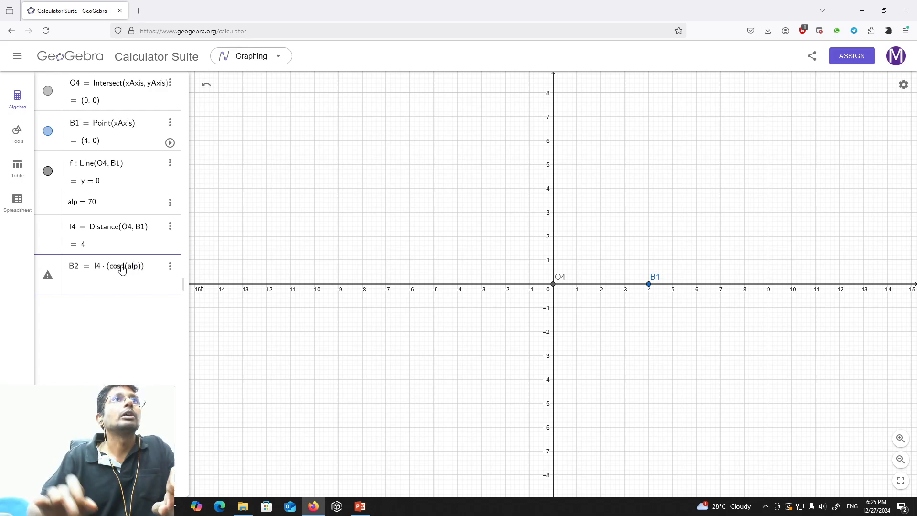
type(",")
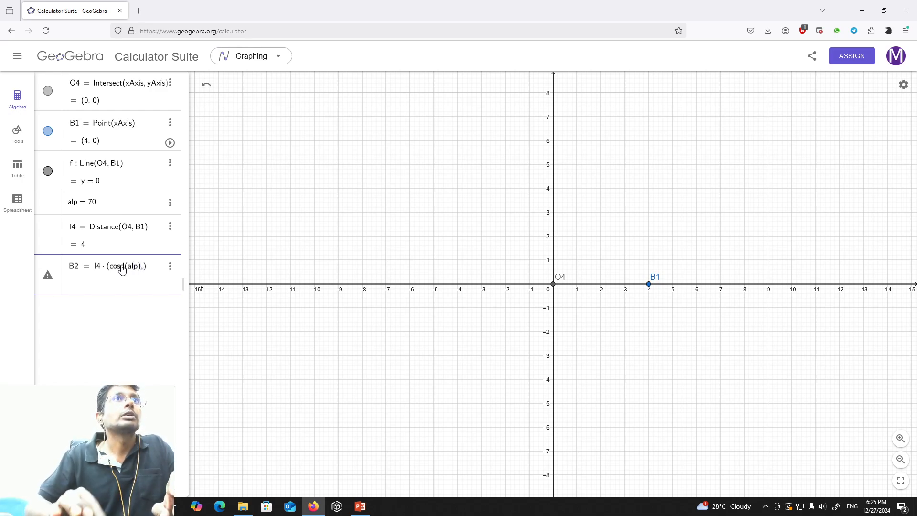
type("sind(")
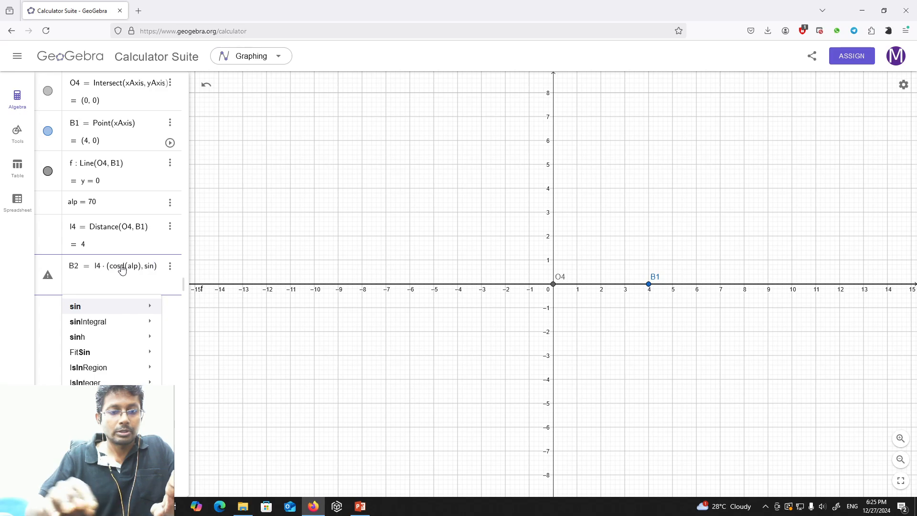
Add sind(alp) as the y-component of the B2 coordinate pair.
key("Left")
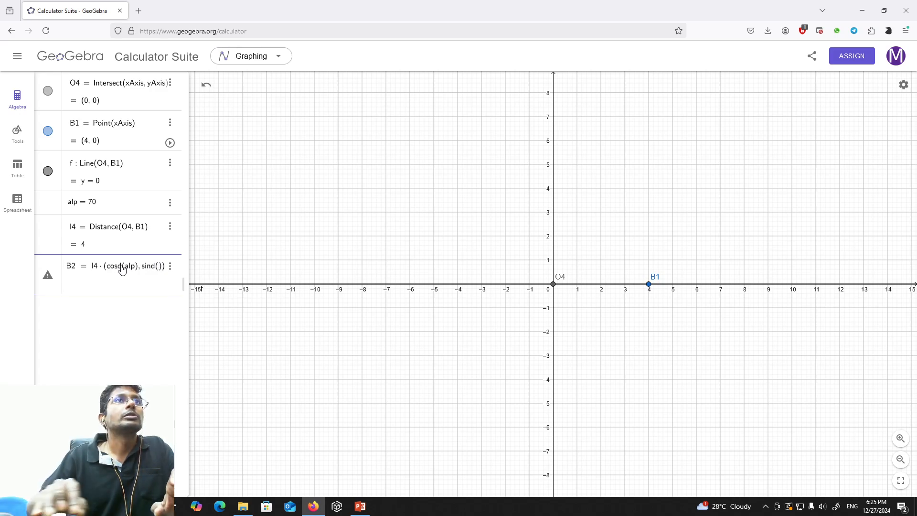
type("alp")
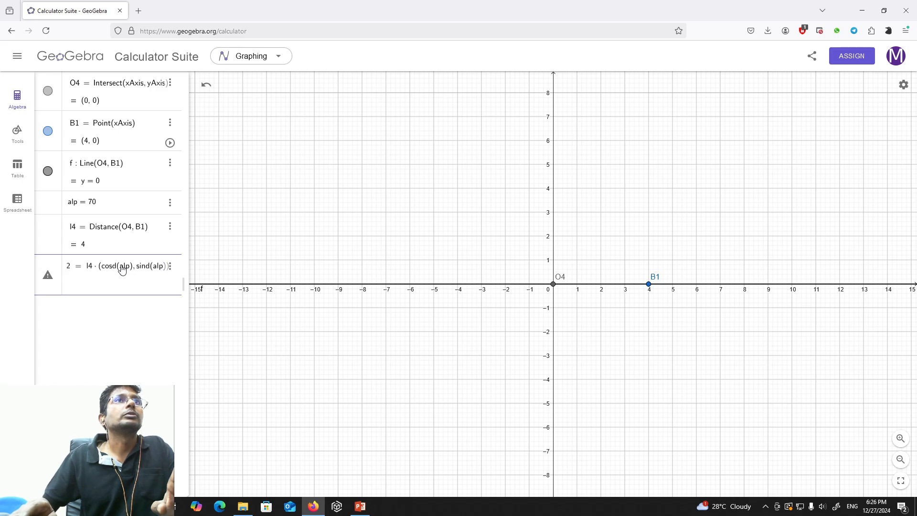
key("Right")
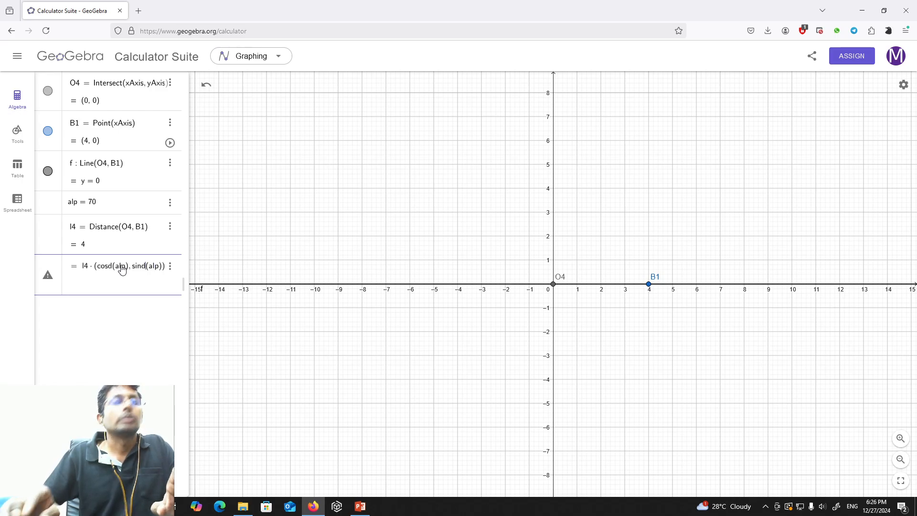
Replace sind and cosd in the B2 definition with sin and cos.
key("BackSpace")
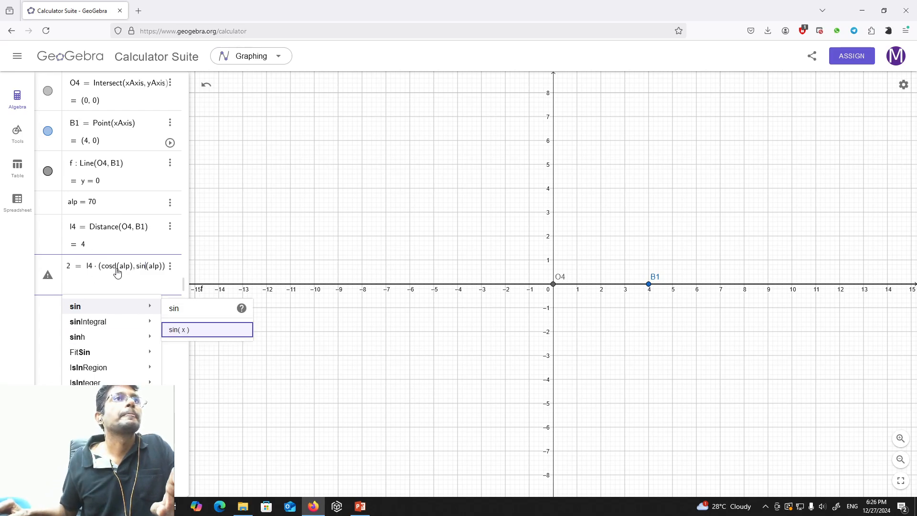
left_click(118, 270)
key("BackSpace")
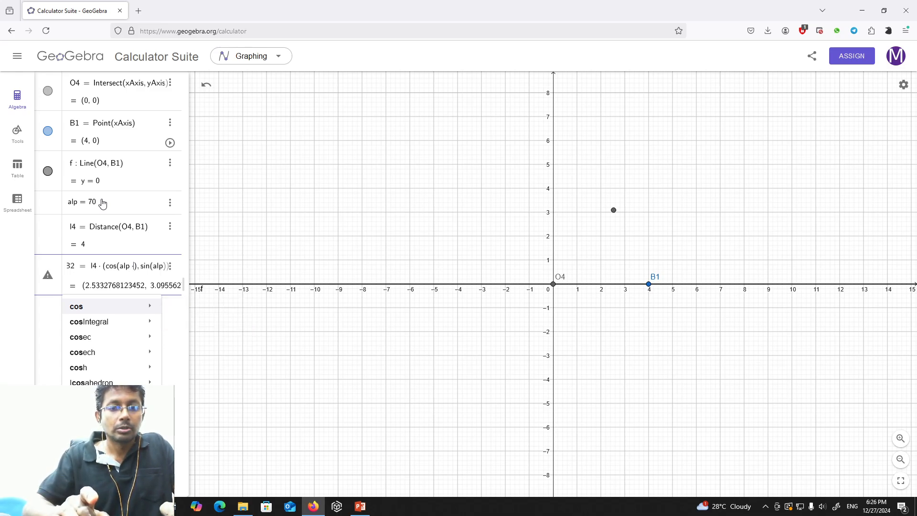
Multiply alp by pi/180 in both the cosine and sine terms and create point B2.
type("*pi")
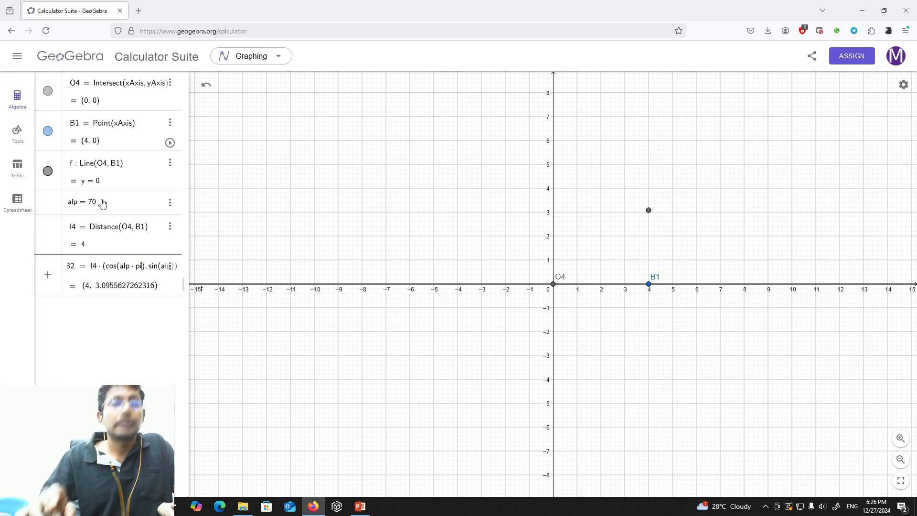
type("/")
type("180")
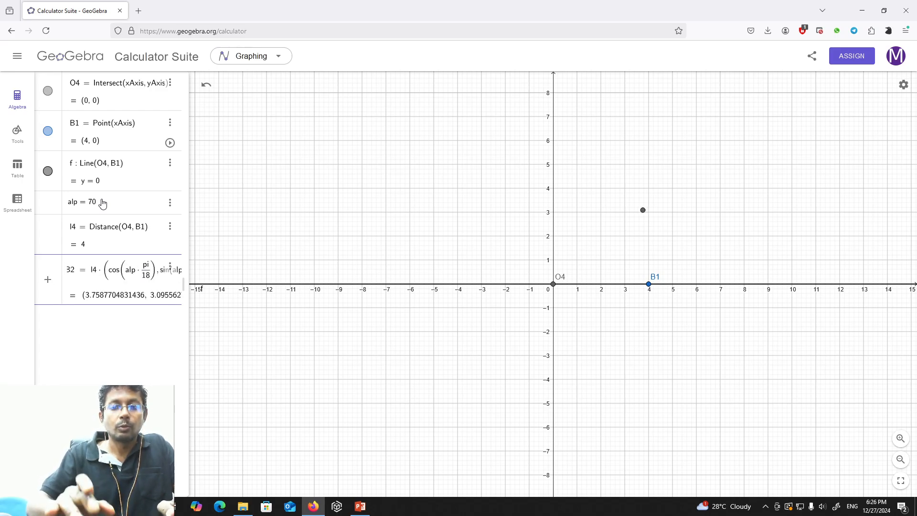
key("Right")
key("Right")
key("Right")
key("Right")
key("Right")
key("Right")
key("Right")
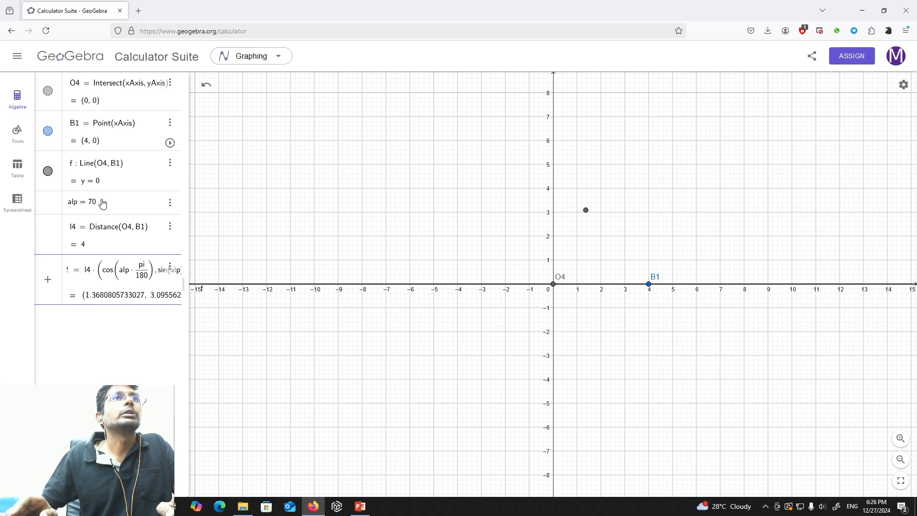
key("Right")
key("Right")
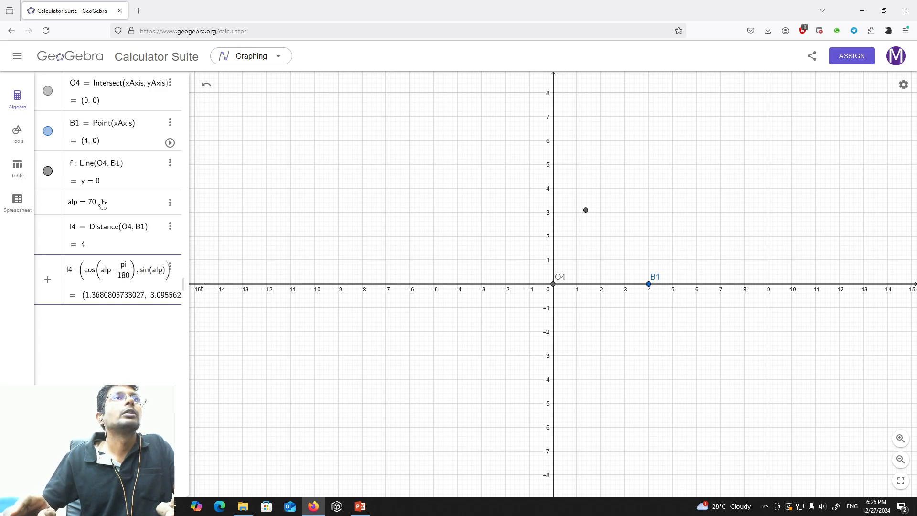
type("*pi")
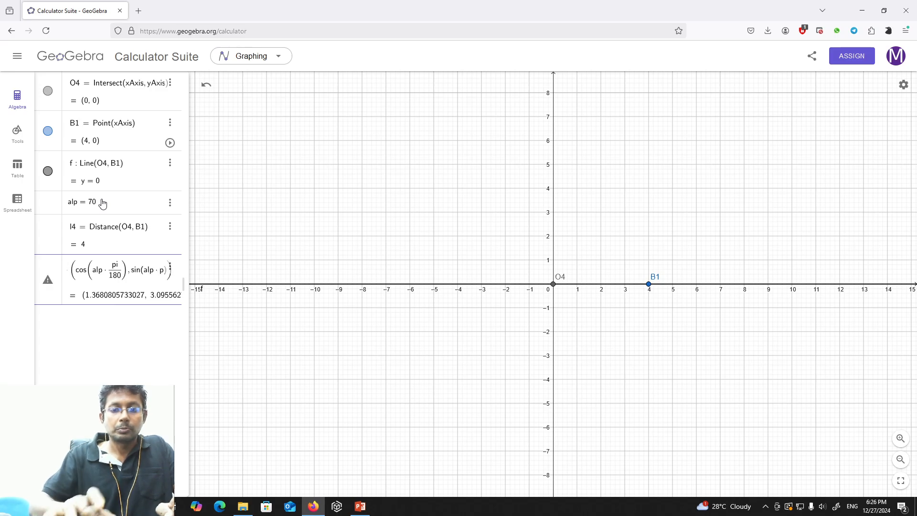
type("/")
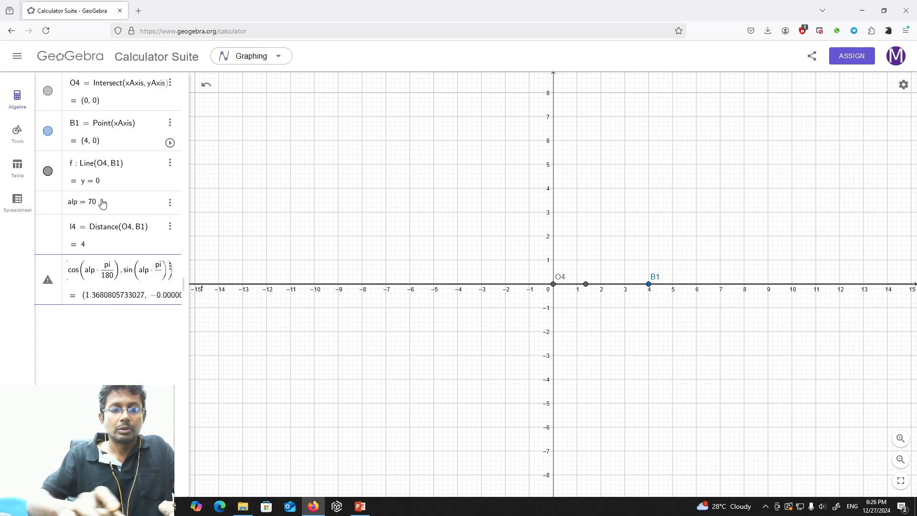
type("180")
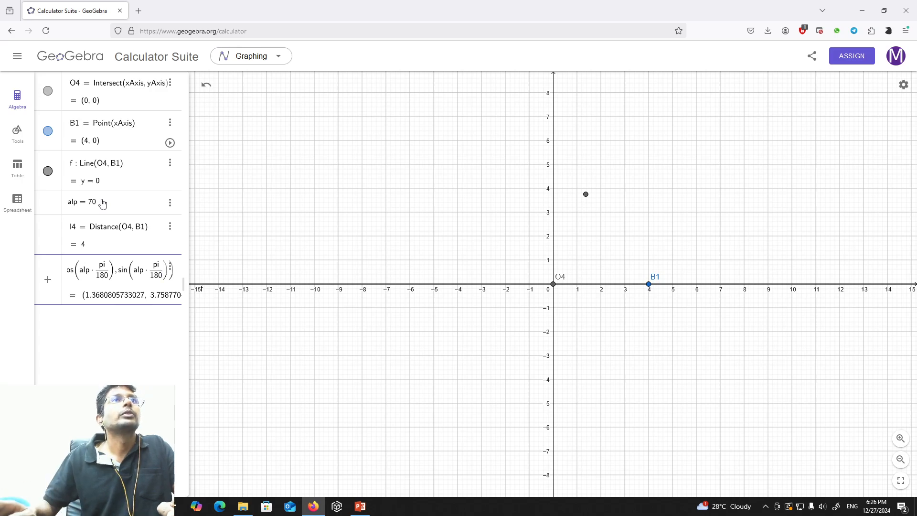
key("Return")
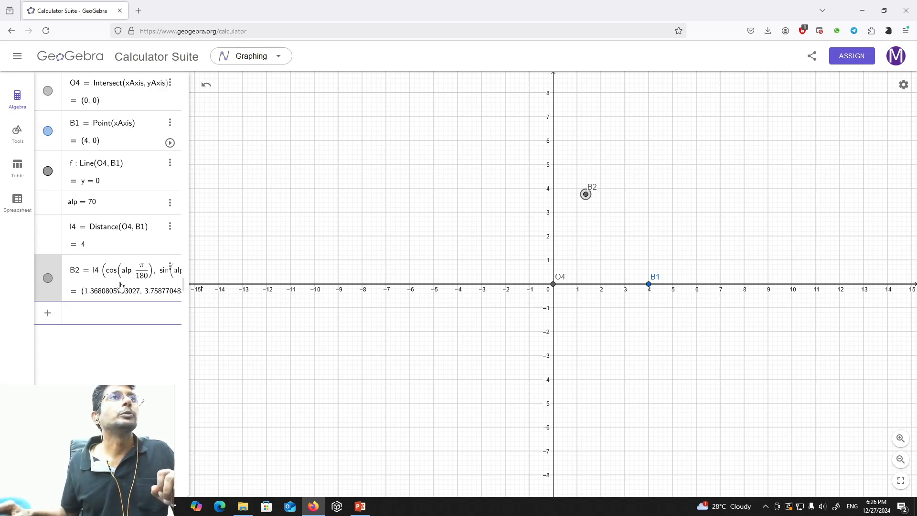
Draw a line through the rocker pivot O4 and point B2.
left_click(114, 319)
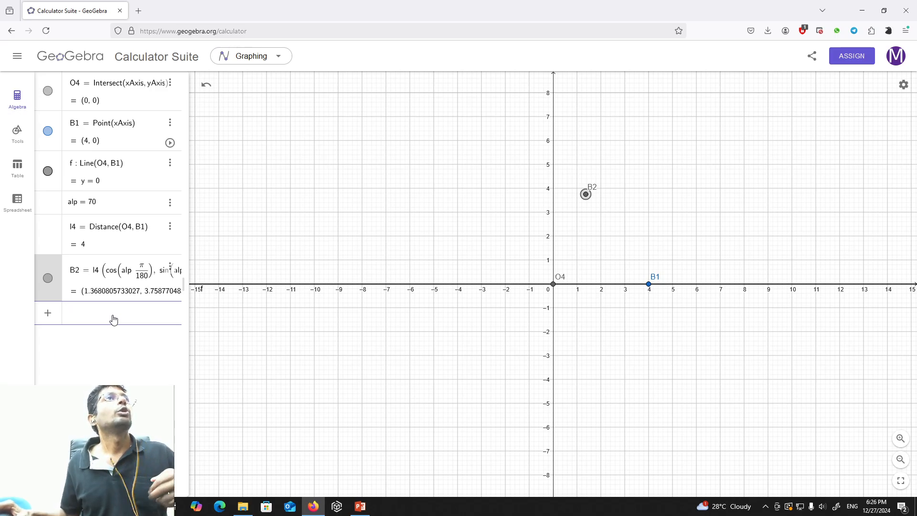
left_click(17, 136)
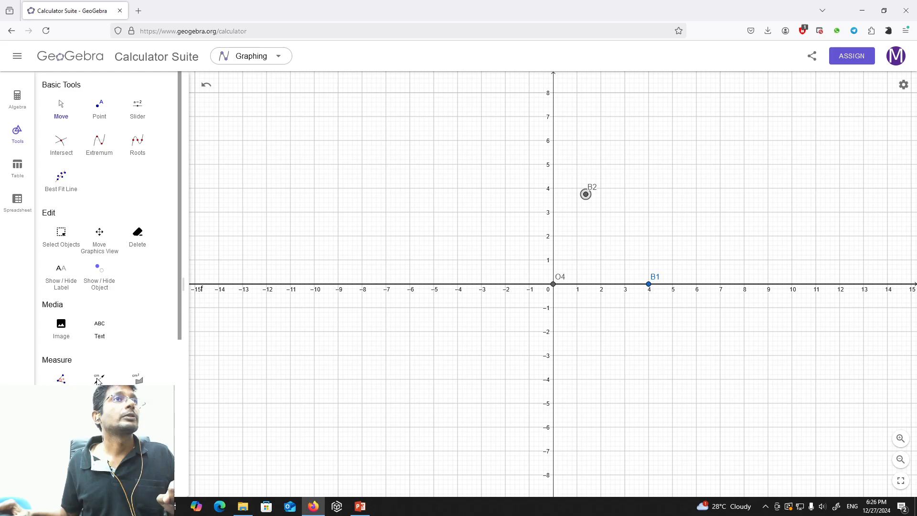
scroll(100, 336, "down", 3)
scroll(99, 286, "down", 2)
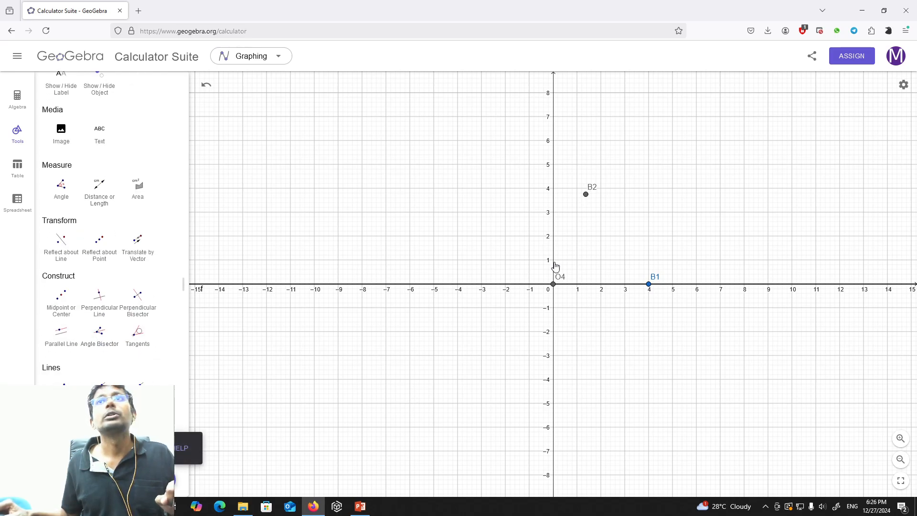
left_click(553, 285)
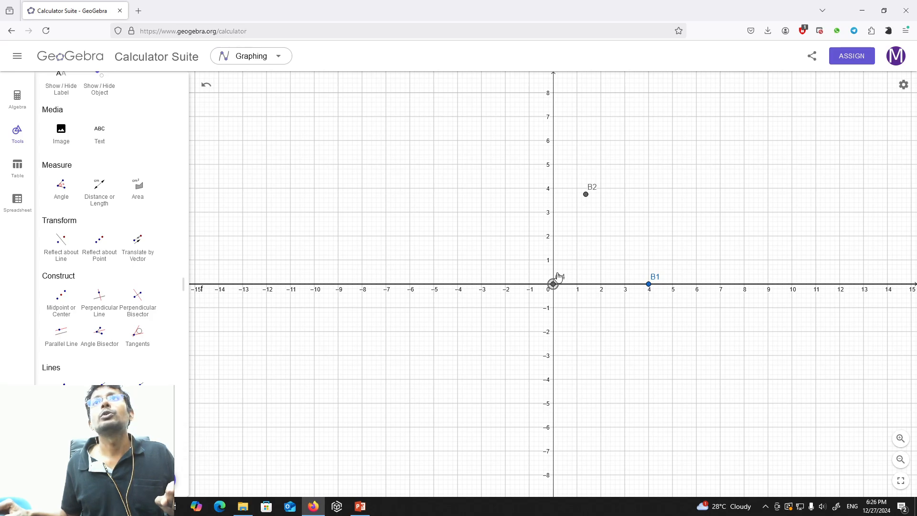
left_click(586, 195)
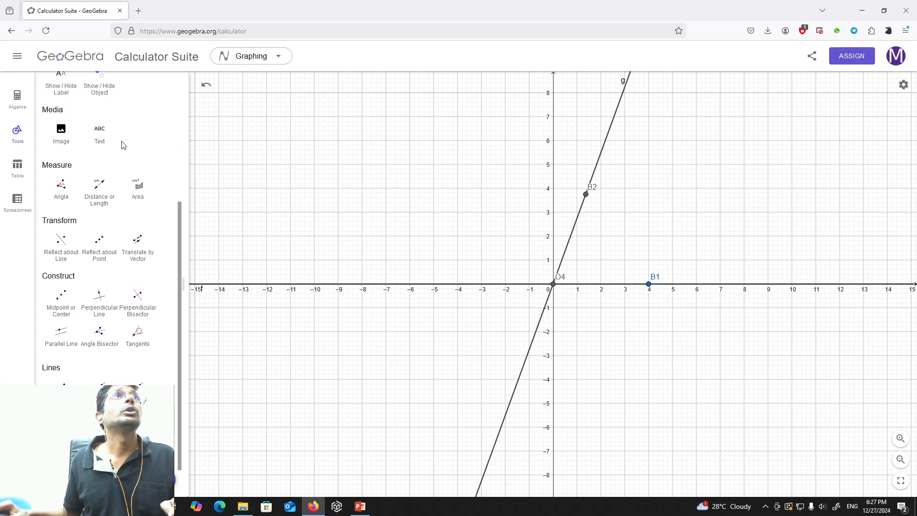
Set the line style of line f, through O4 and B1, to dotted.
left_click(17, 97)
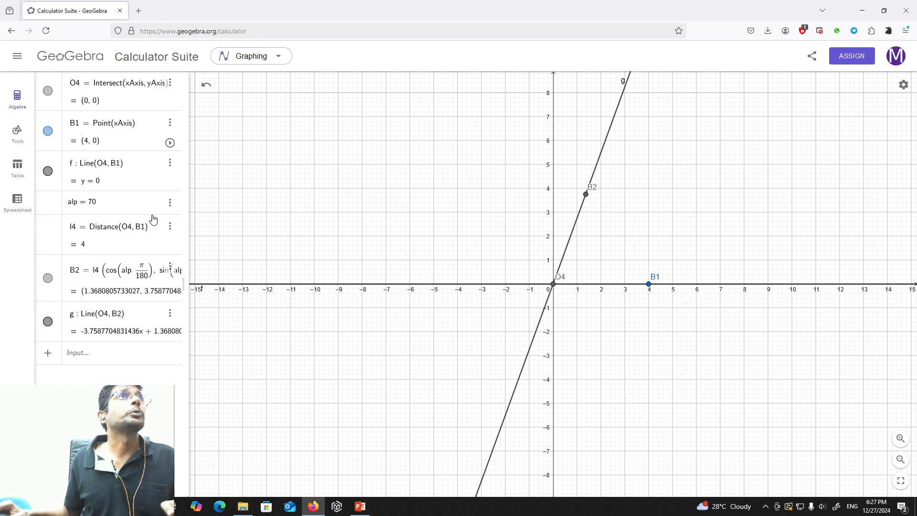
left_click(170, 163)
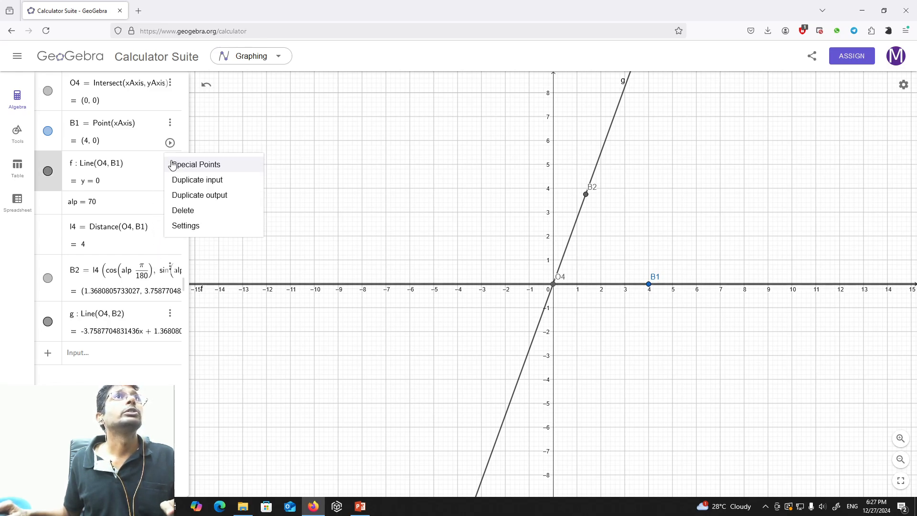
left_click(192, 226)
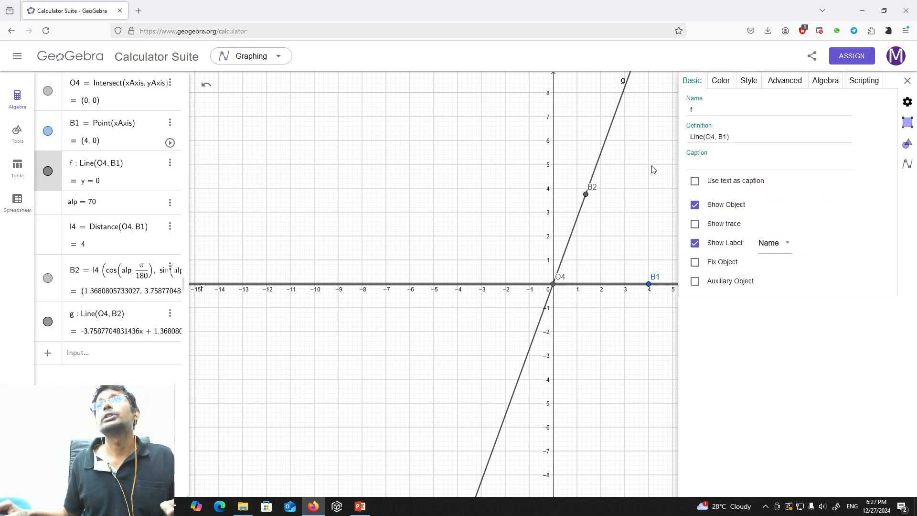
left_click(749, 82)
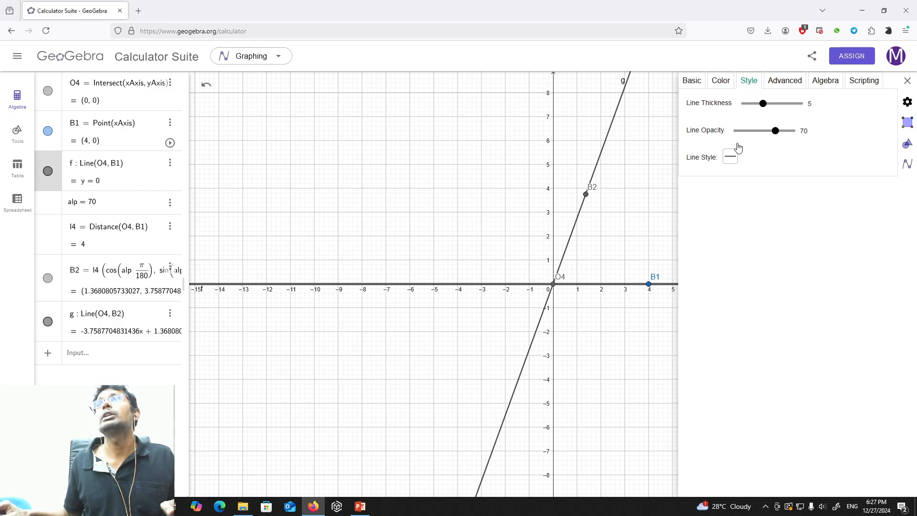
left_click(729, 160)
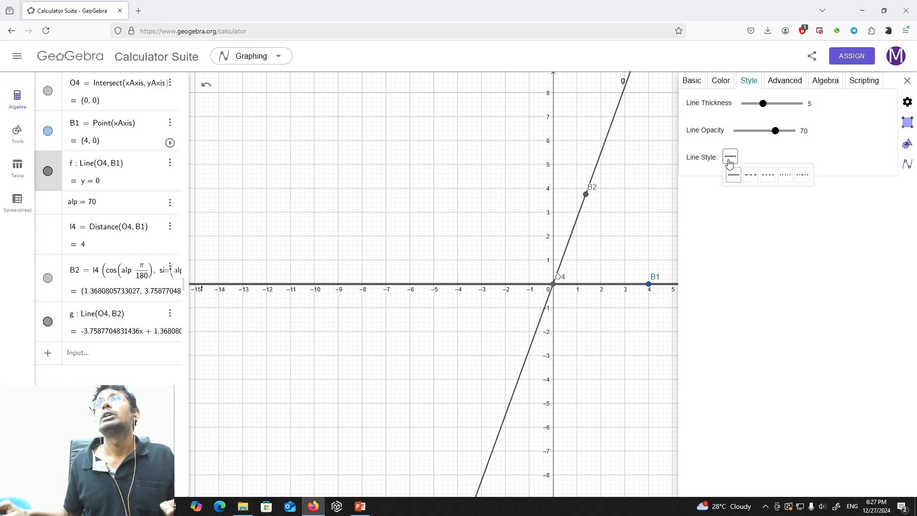
left_click(785, 175)
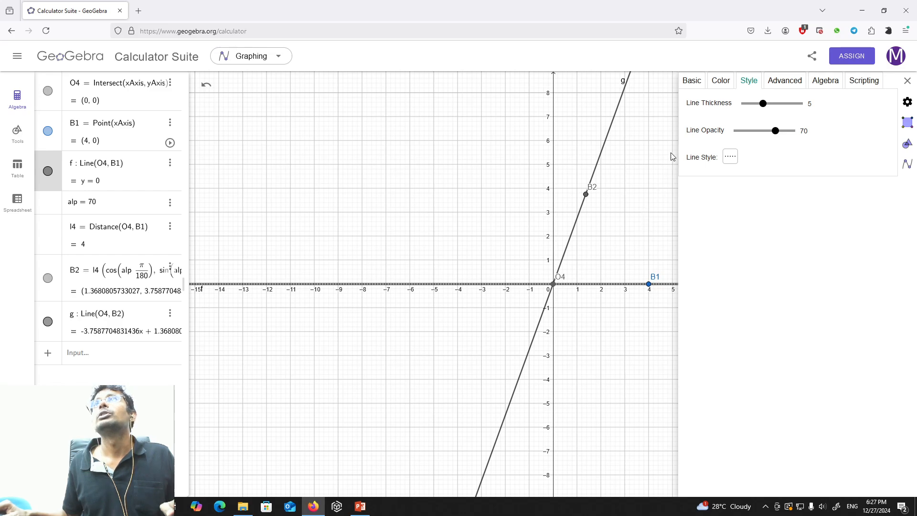
Set the line style of line g, through O4 and B2, to dotted.
left_click(905, 82)
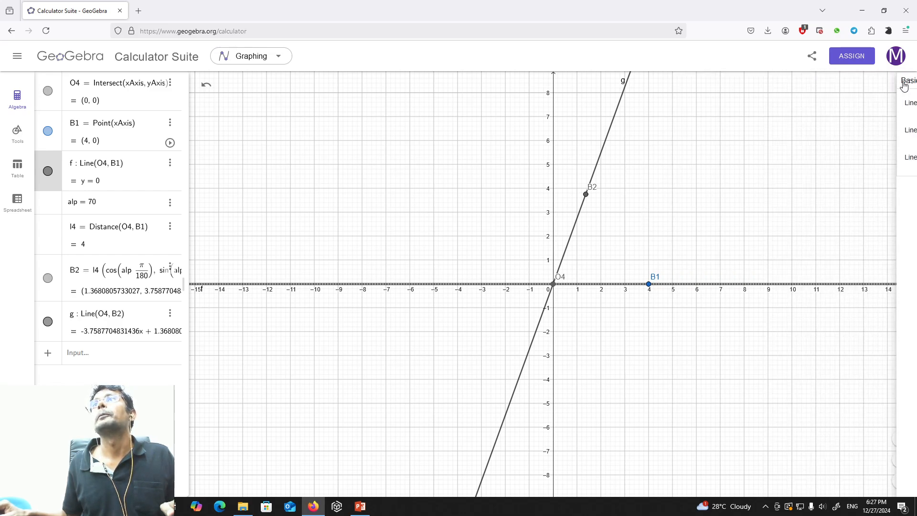
left_click(744, 195)
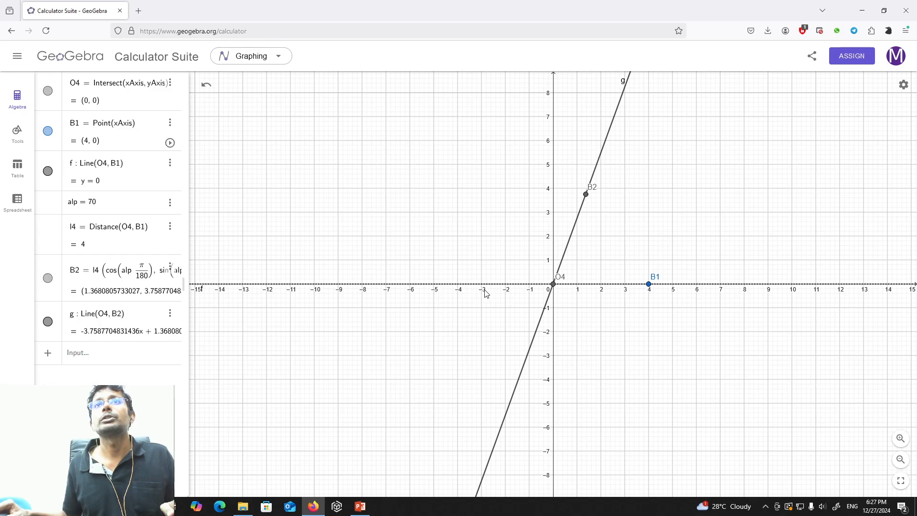
left_click(171, 313)
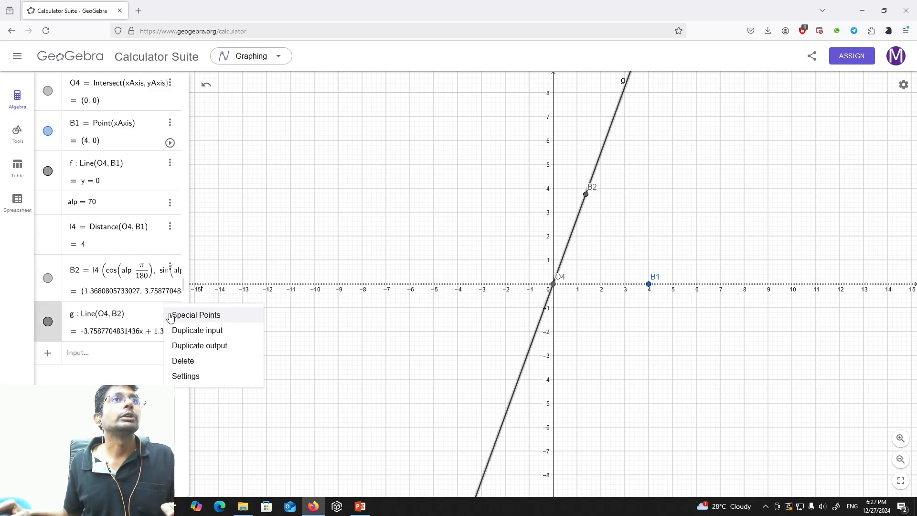
left_click(201, 377)
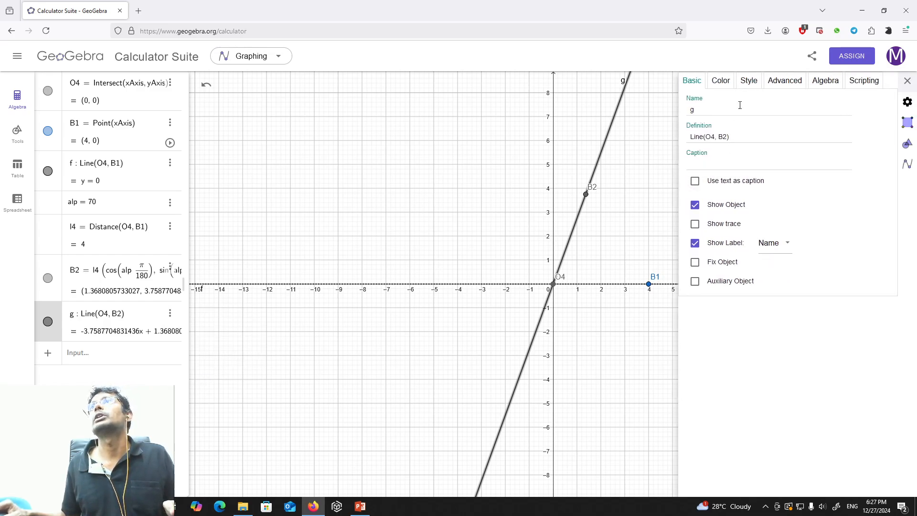
left_click(749, 80)
left_click(730, 158)
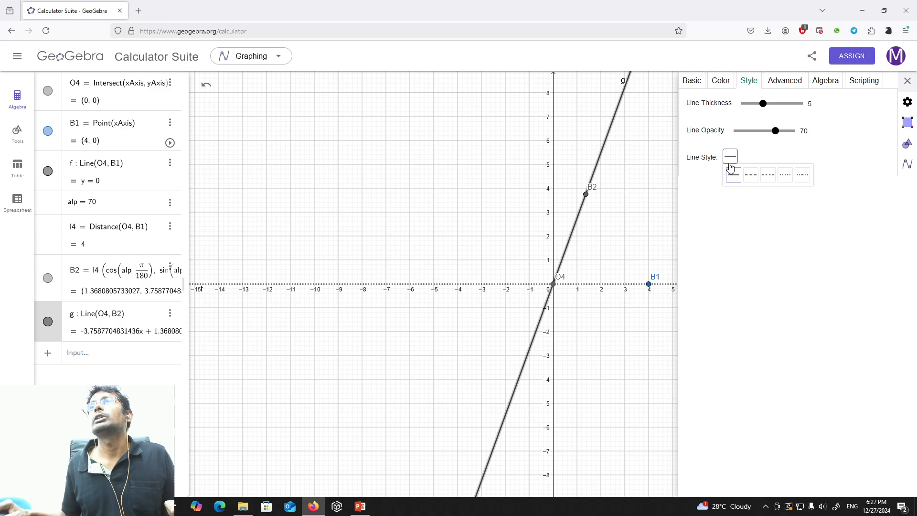
left_click(787, 175)
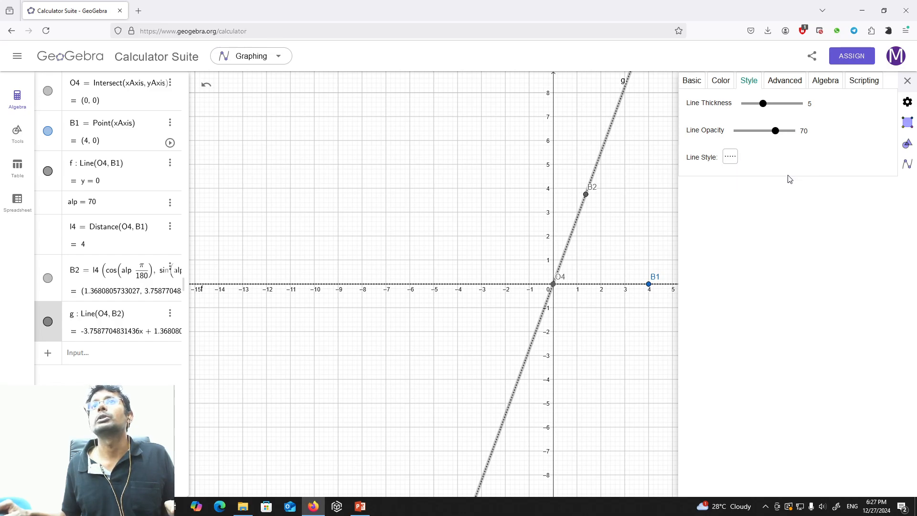
left_click(646, 235)
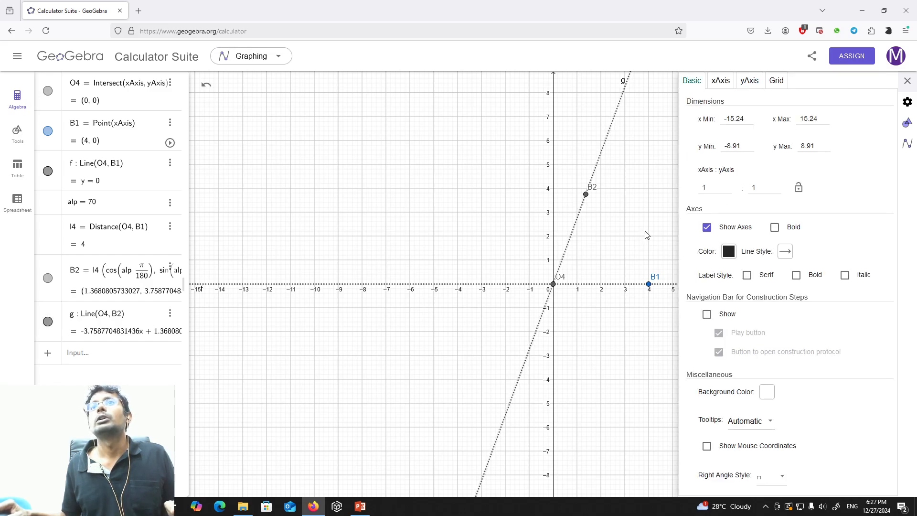
left_click(907, 80)
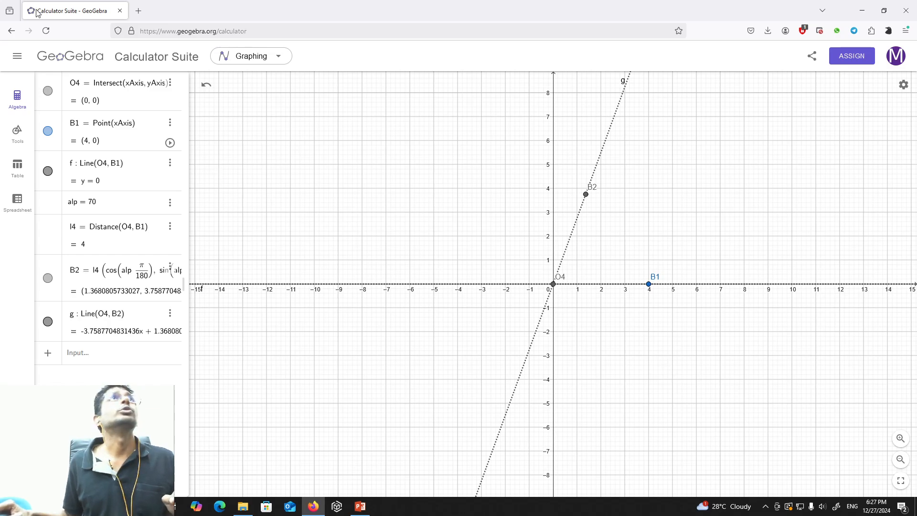
Switch to PowerPoint and handwrite labels O2, A, B and O4 on the linkage sketch's joints, plus B1 and B2 on the rocker's limit positions.
left_click(361, 506)
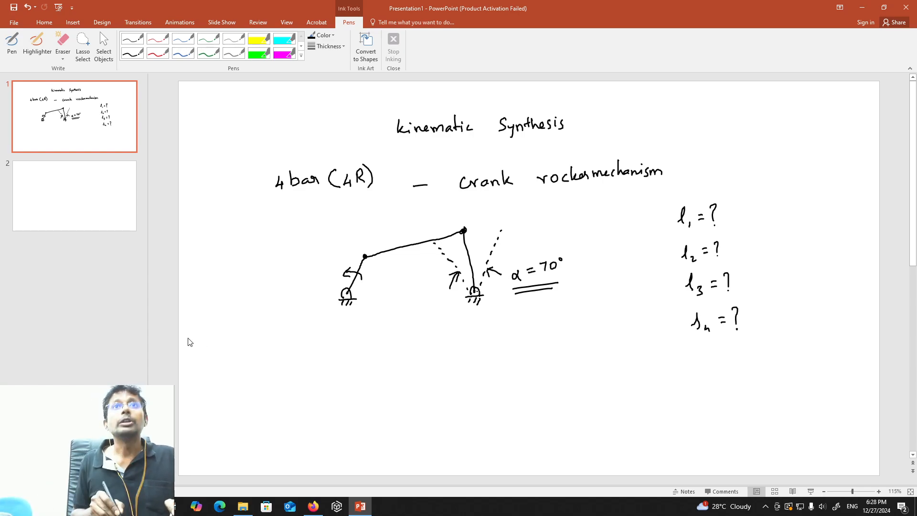
left_click(13, 46)
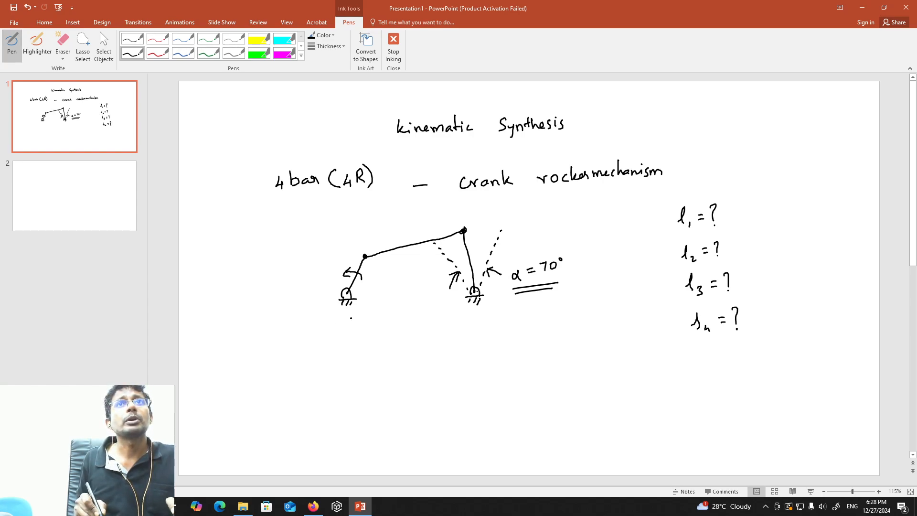
mouse_move(342, 313)
left_mouse_down()
mouse_move(339, 322)
mouse_move(343, 314)
mouse_move(355, 327)
left_mouse_up()
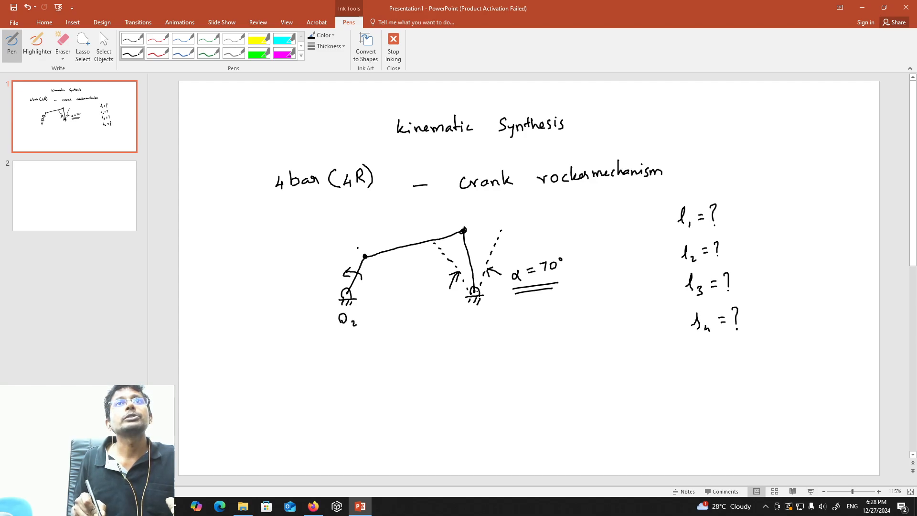
left_click_drag(356, 248, 362, 245)
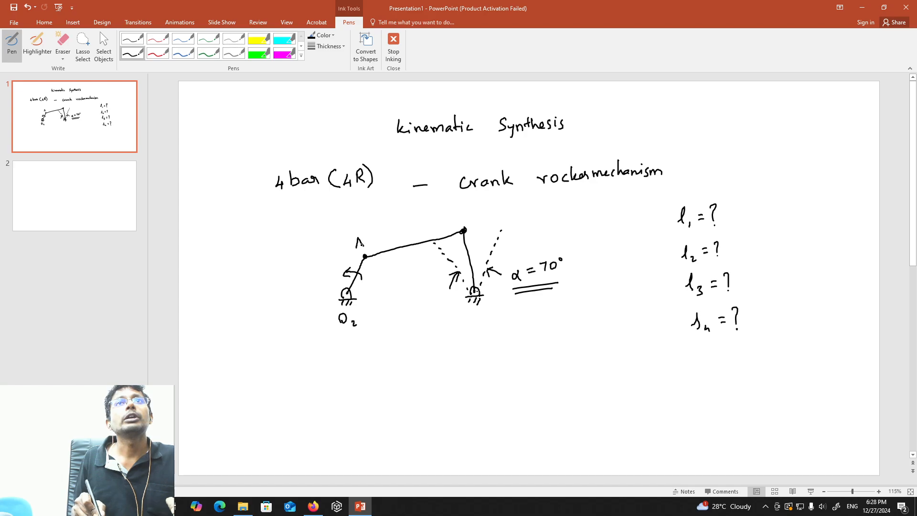
left_click_drag(464, 211, 463, 220)
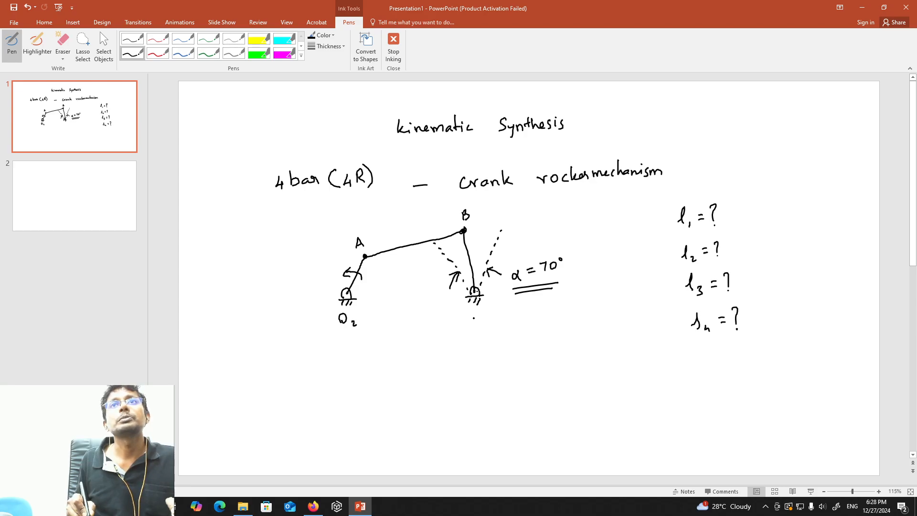
left_click_drag(476, 313, 485, 324)
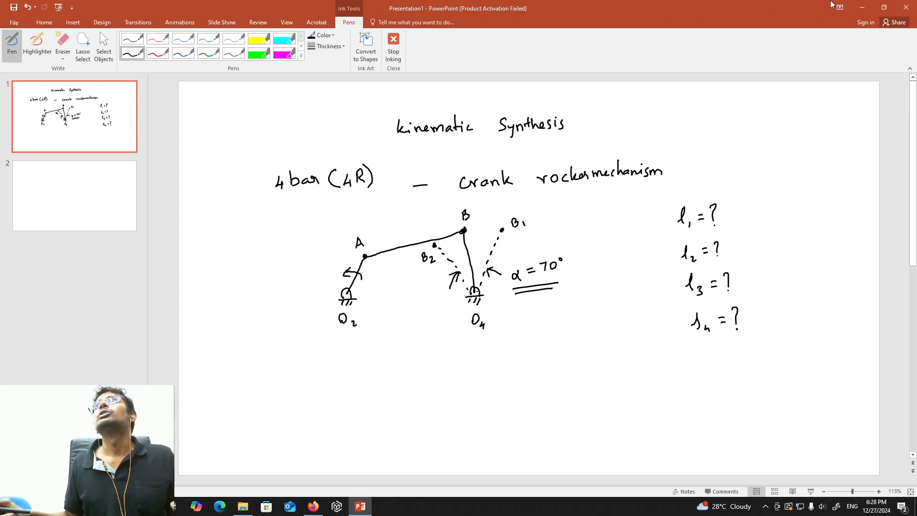
Return to GeoGebra and draw a line through points B1 and B2.
left_click(863, 7)
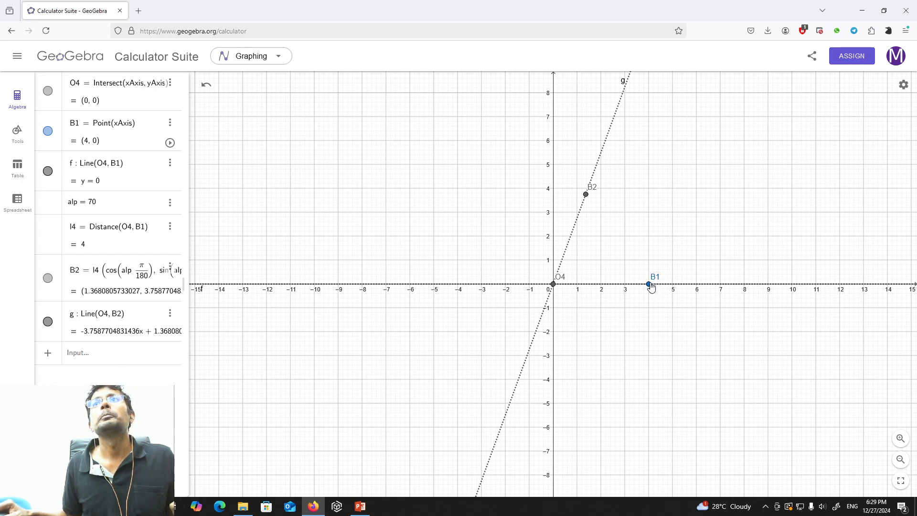
left_click(97, 355)
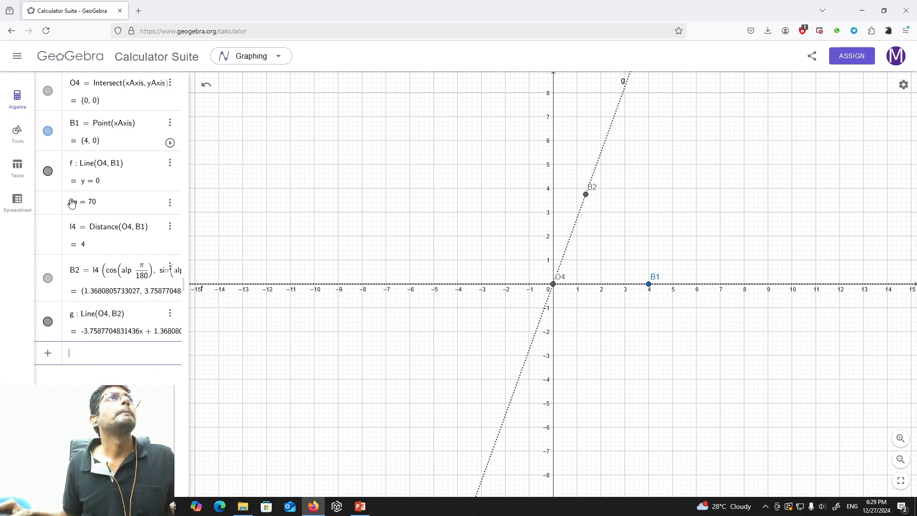
left_click(17, 135)
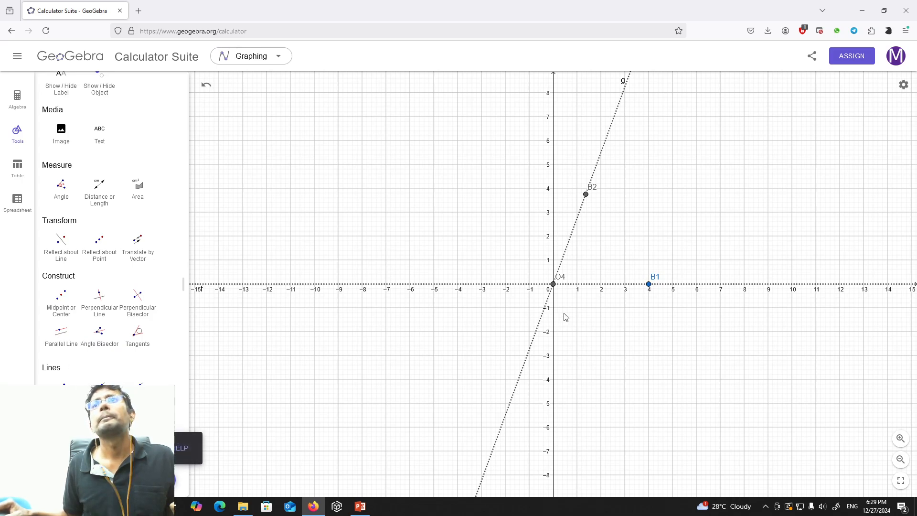
left_click(649, 285)
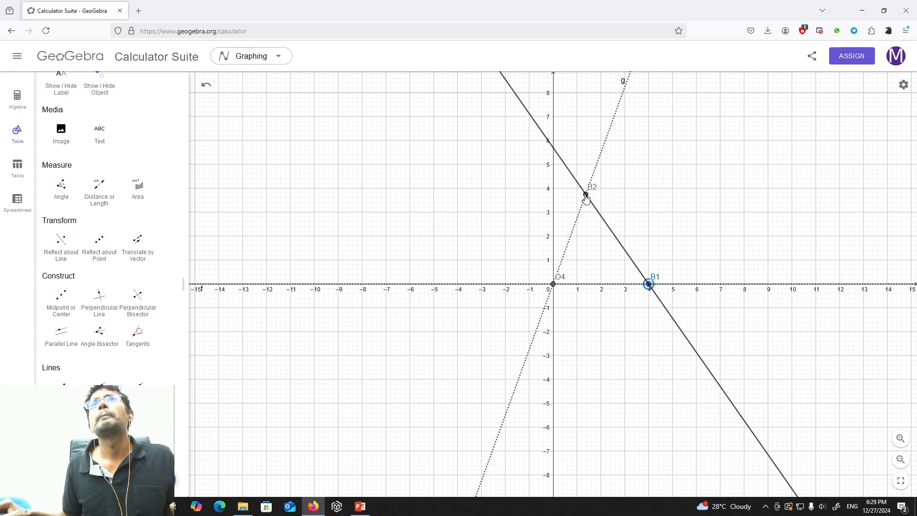
left_click(586, 196)
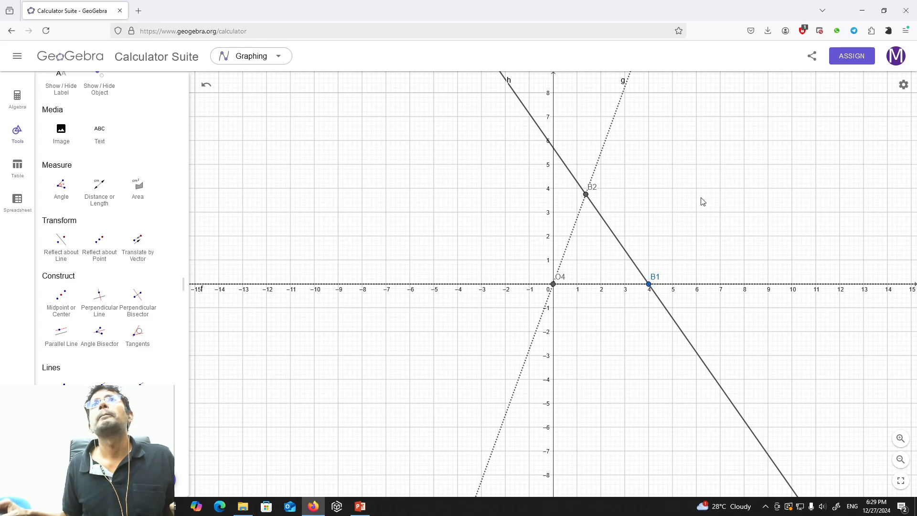
left_click(740, 149)
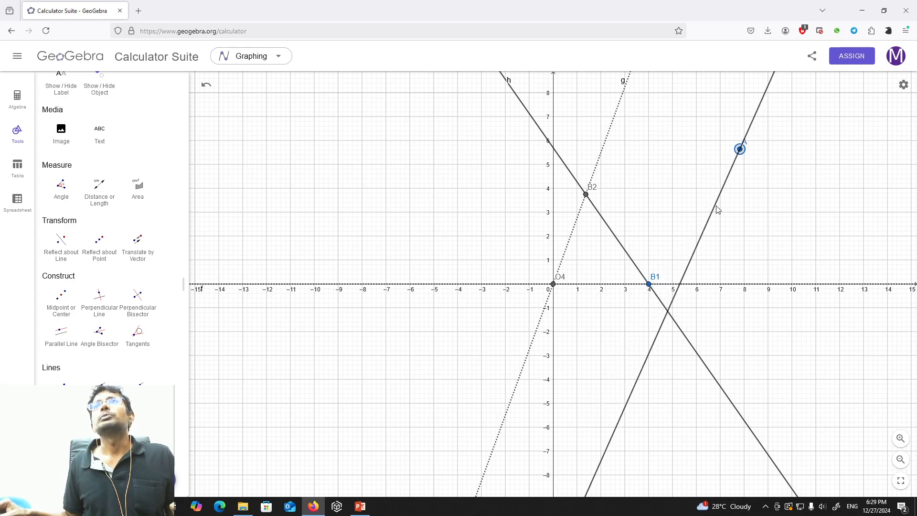
left_click(716, 205)
key("ctrl+z")
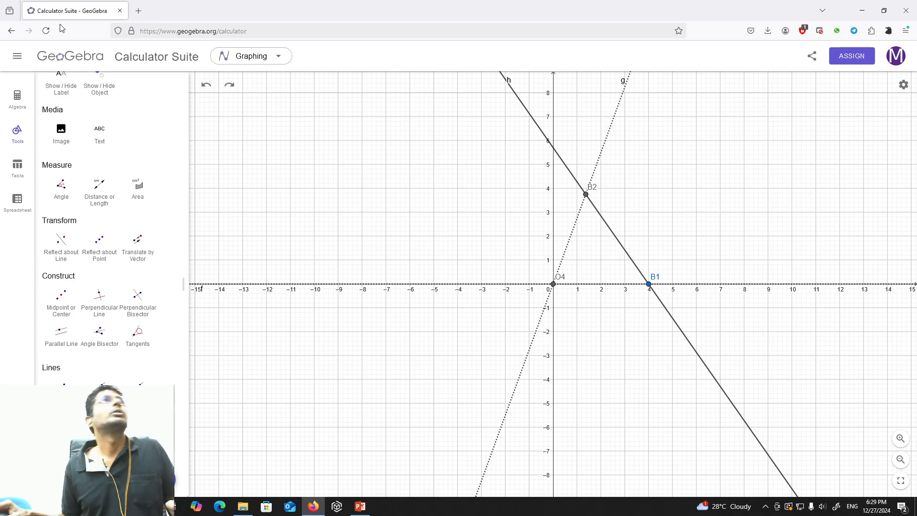
Set the line style of line h, through B1 and B2, to dotted.
left_click(19, 101)
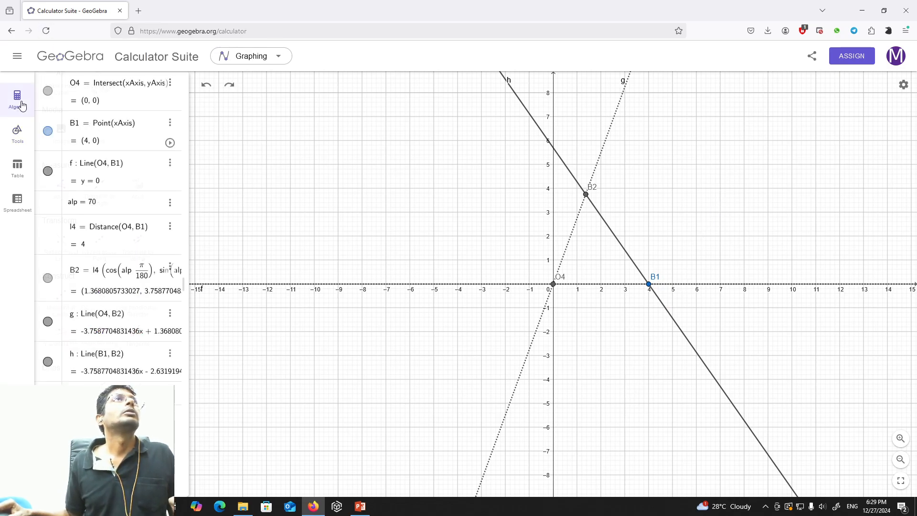
left_click(18, 132)
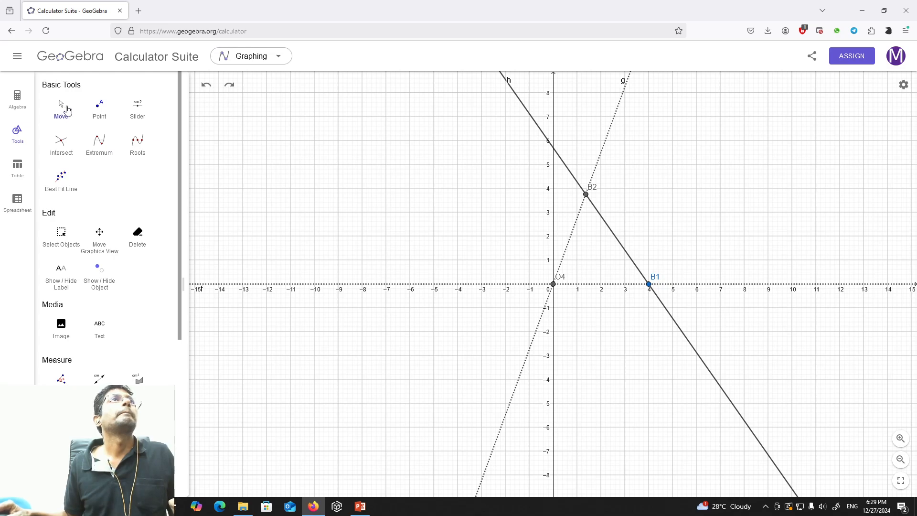
left_click_drag(700, 142, 577, 233)
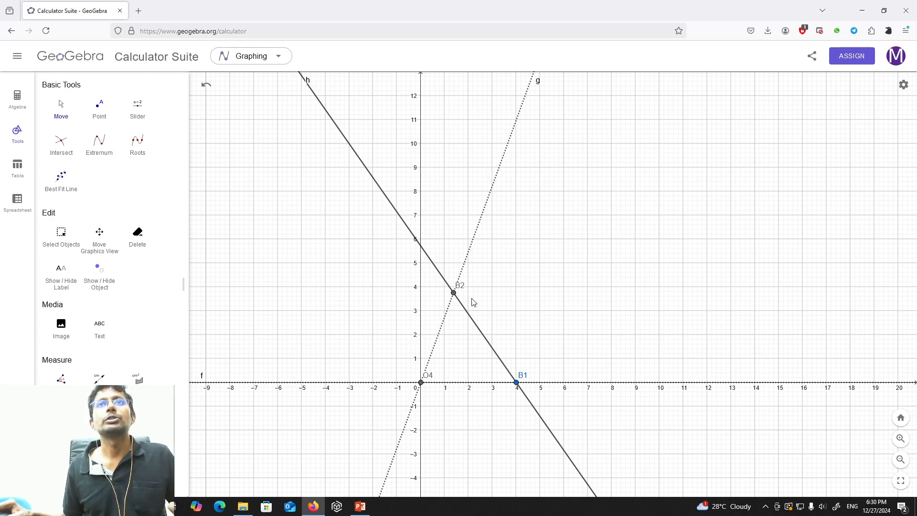
left_click(17, 100)
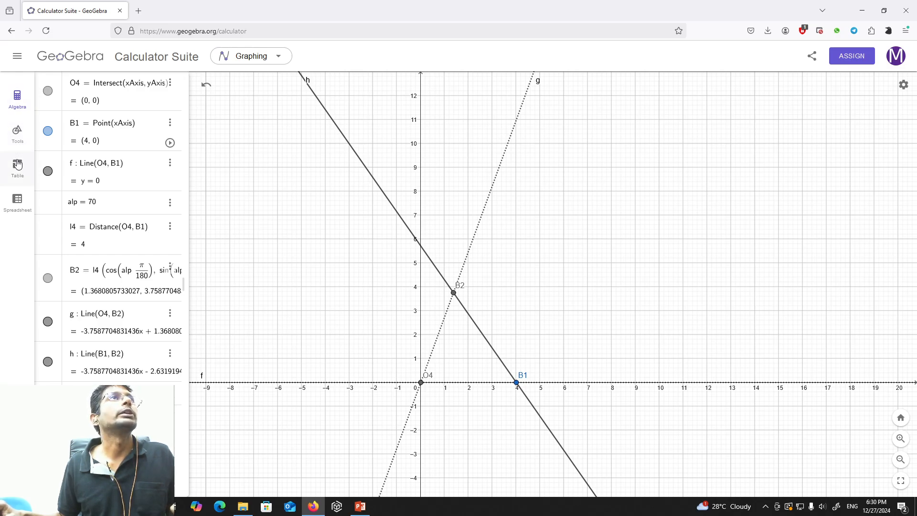
left_click(351, 150)
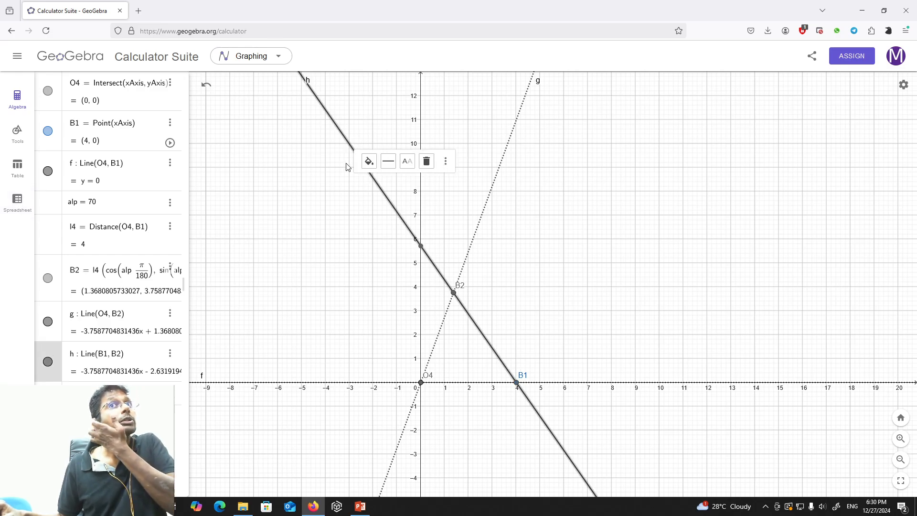
left_click(389, 161)
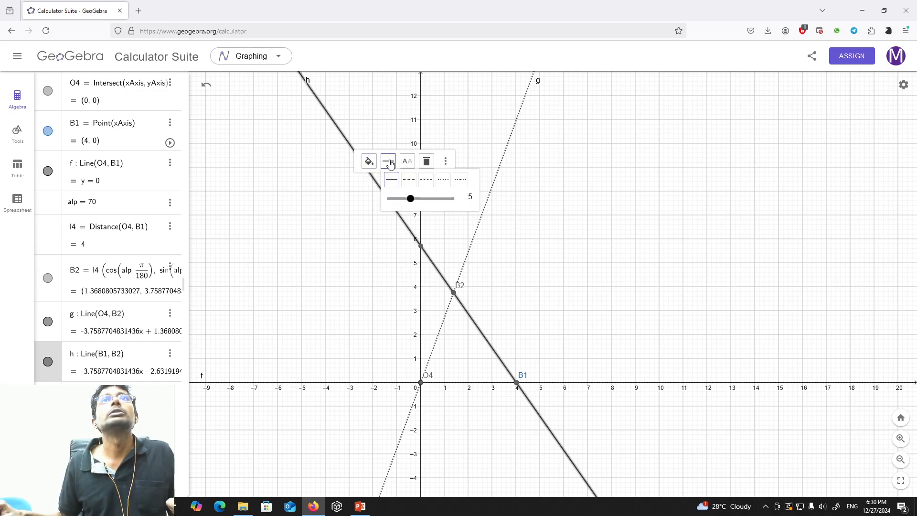
left_click(446, 184)
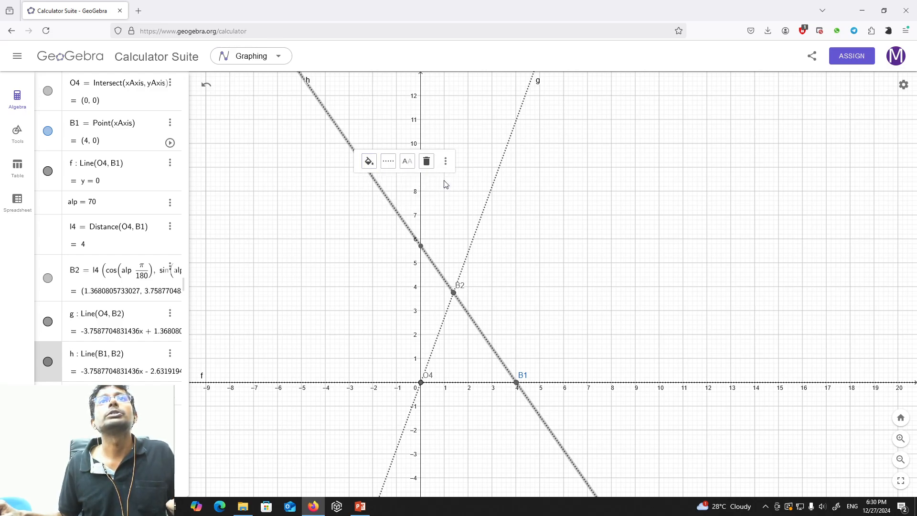
left_click(589, 213)
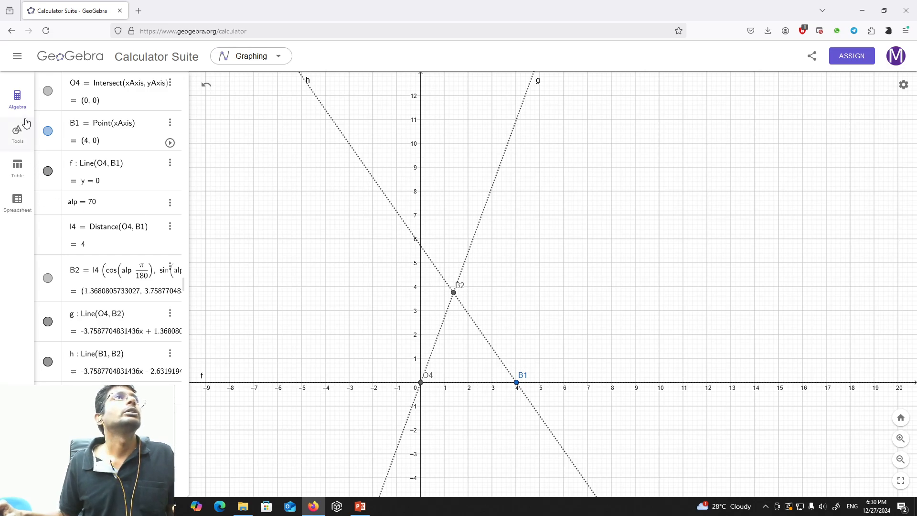
Place a point on line h beyond B2, at about (-2.4, 9.2).
left_click(18, 133)
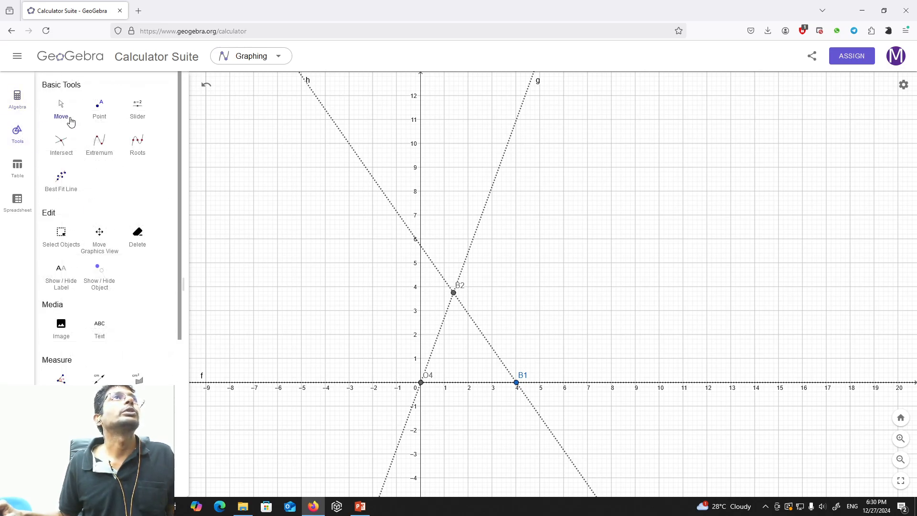
left_click(99, 110)
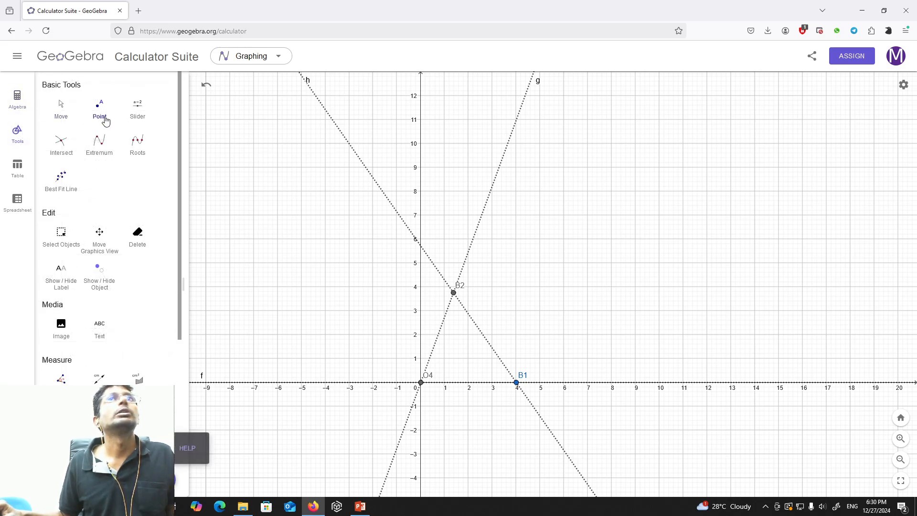
left_click(362, 163)
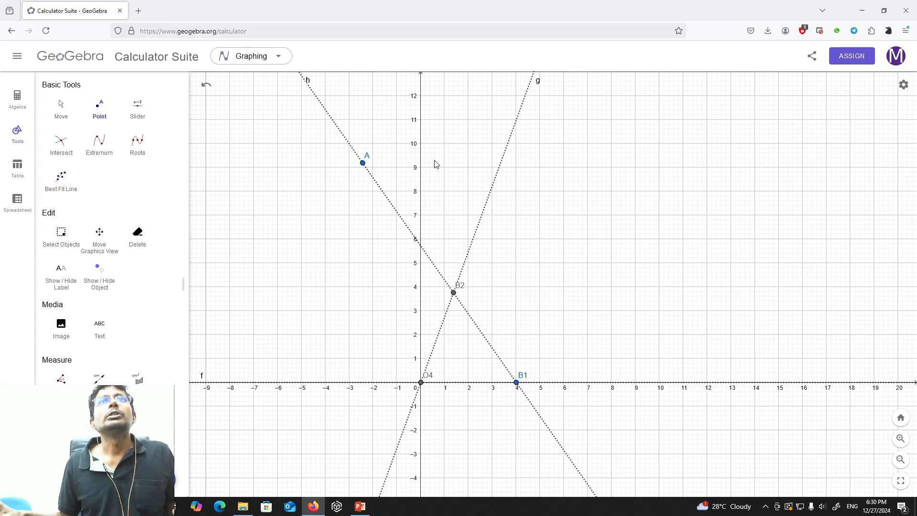
left_click(384, 193)
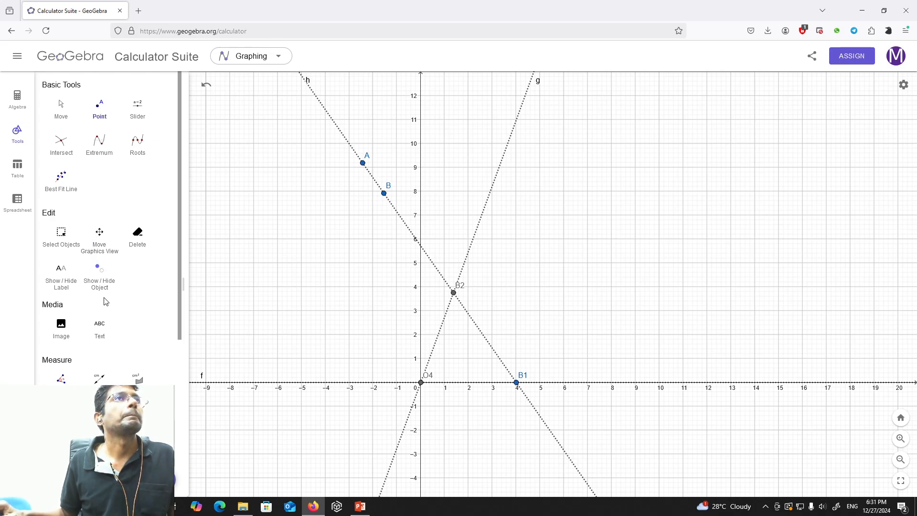
left_click(138, 234)
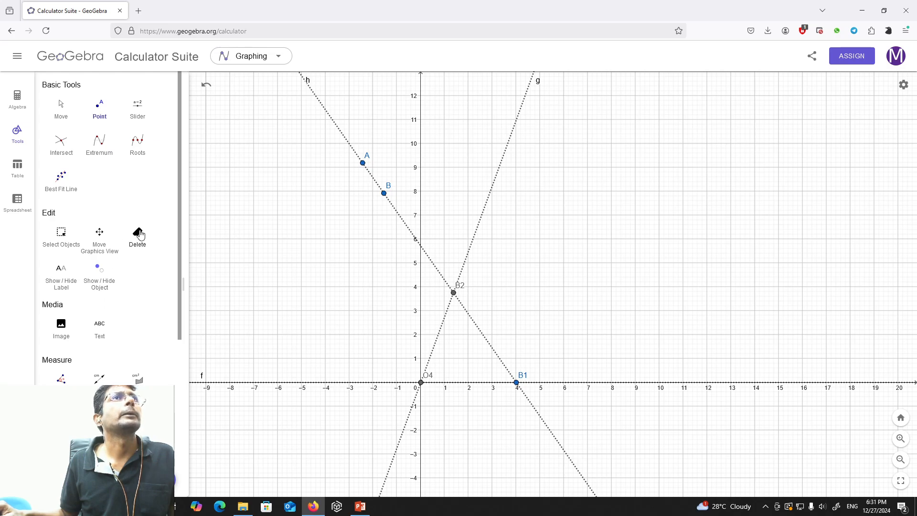
left_click(383, 193)
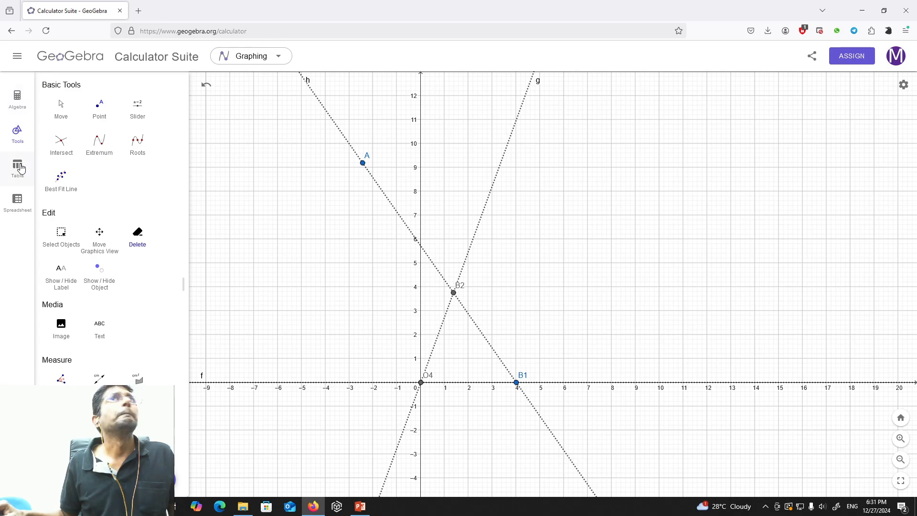
Define k1 as the distance between points B1 and B2 with the Distance command.
left_click(18, 98)
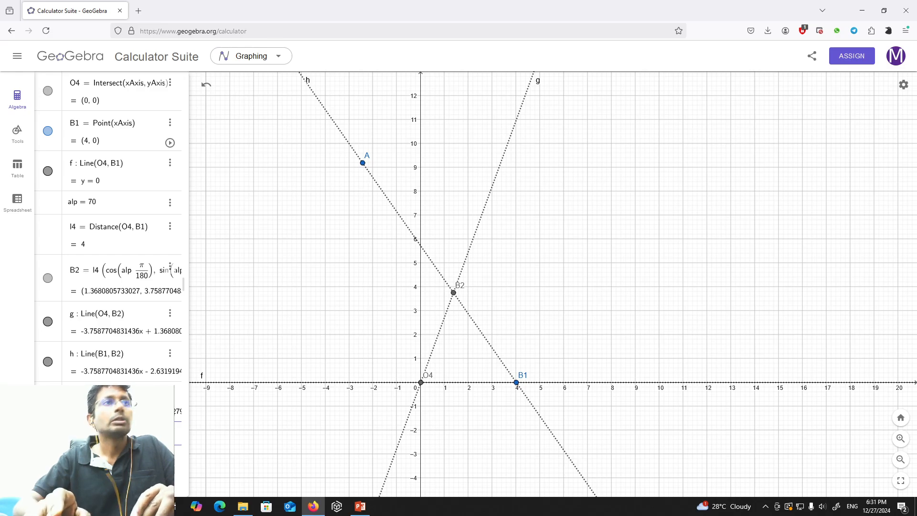
type("st")
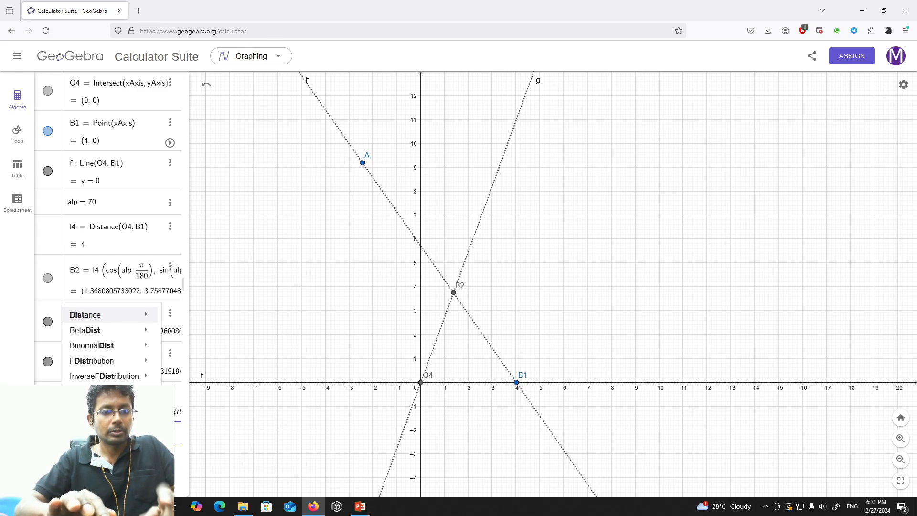
key("Return")
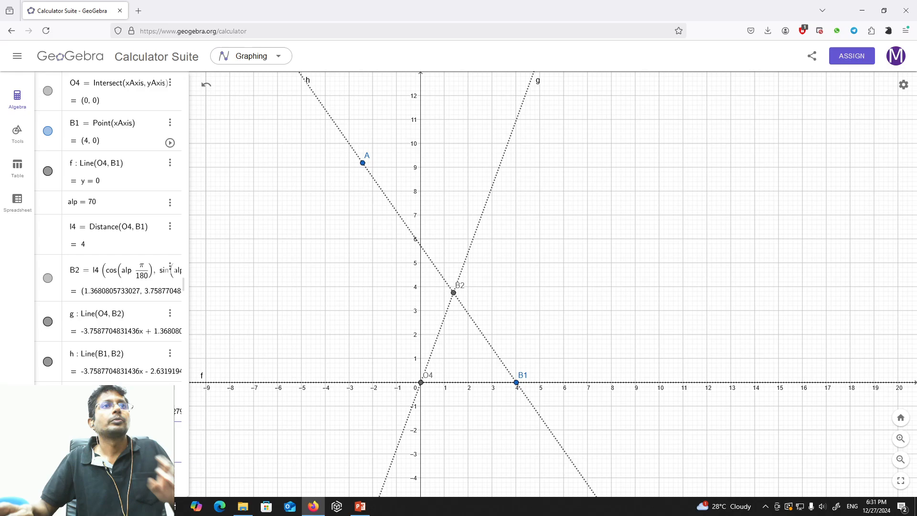
scroll(108, 239, "down", 1)
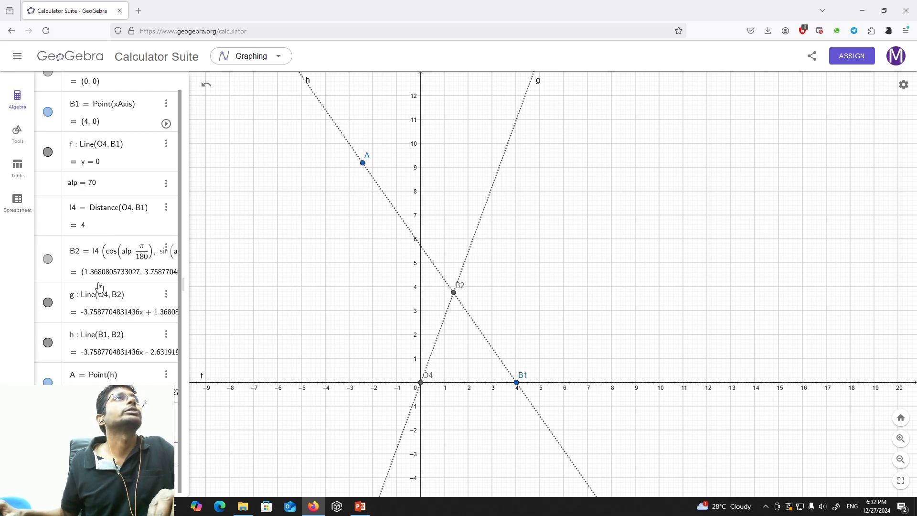
Draw a circle centred at point A with radius k1/2.
left_click(20, 135)
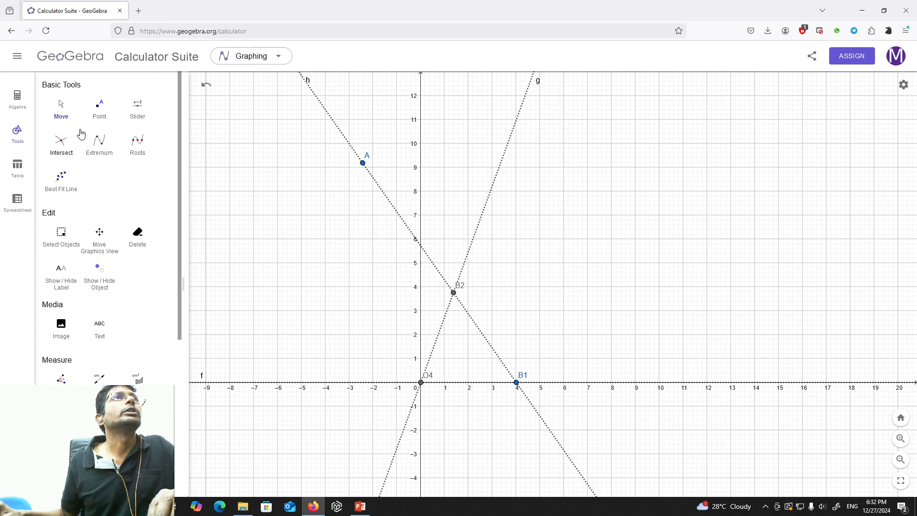
scroll(102, 223, "down", 3)
scroll(103, 223, "down", 3)
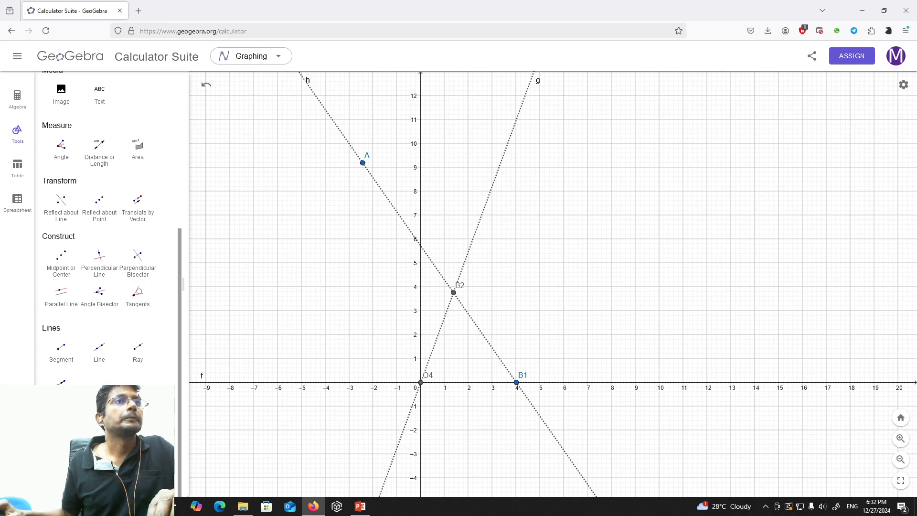
left_click(96, 406)
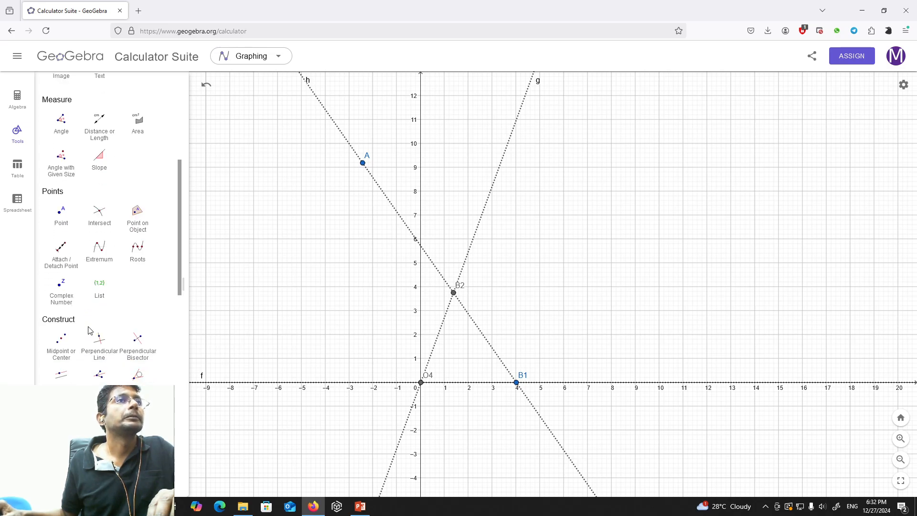
scroll(89, 330, "down", 5)
scroll(89, 330, "down", 2)
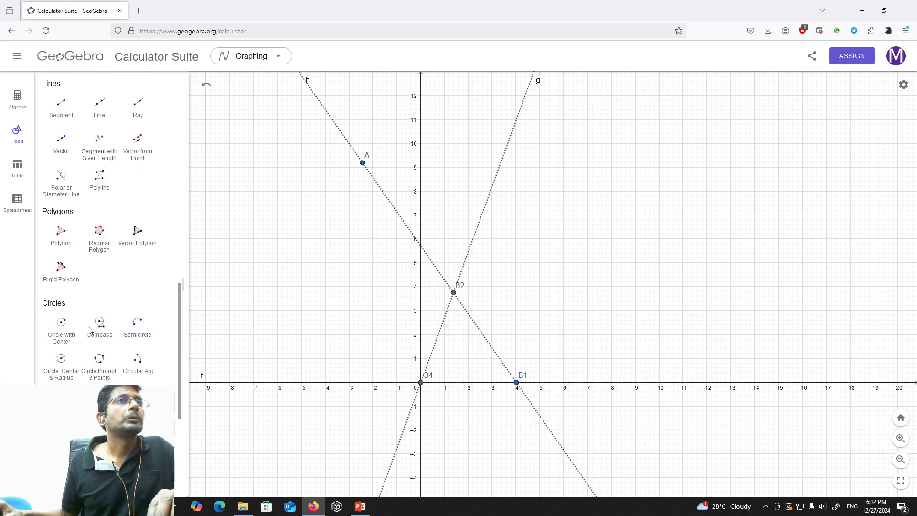
left_click(63, 368)
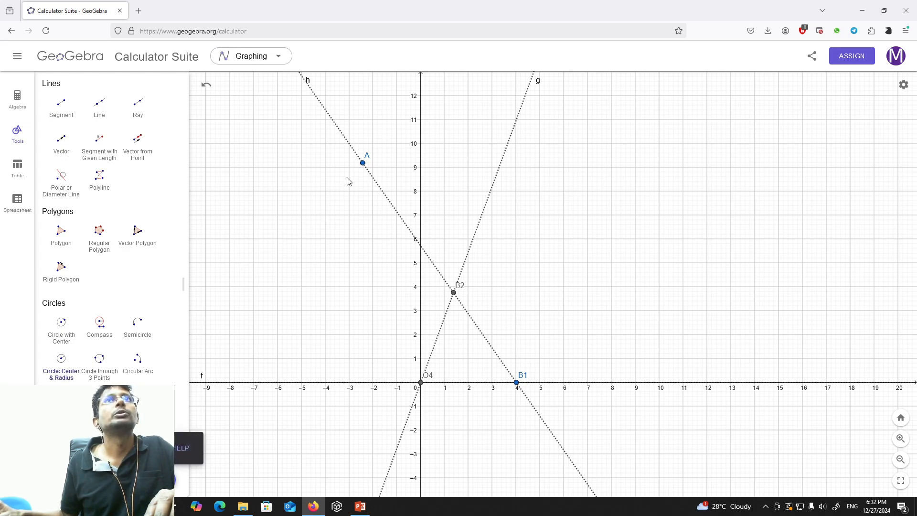
left_click(363, 164)
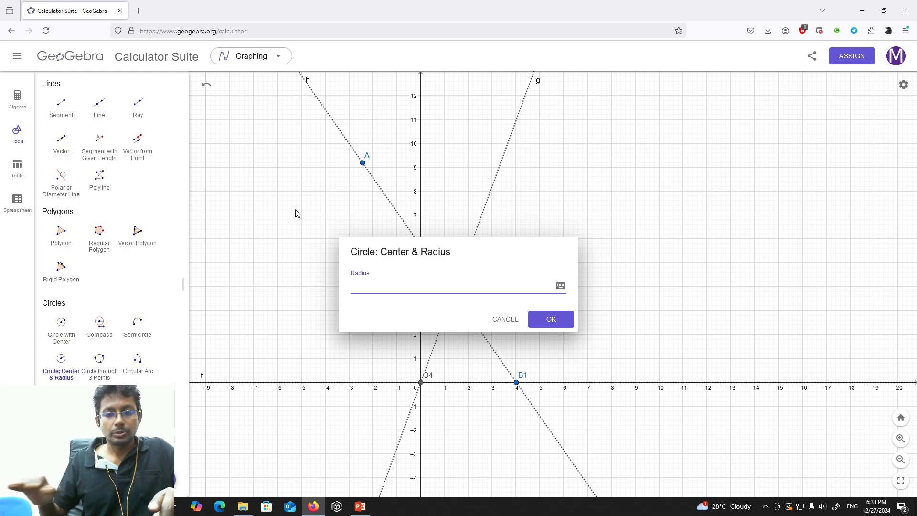
type("k1")
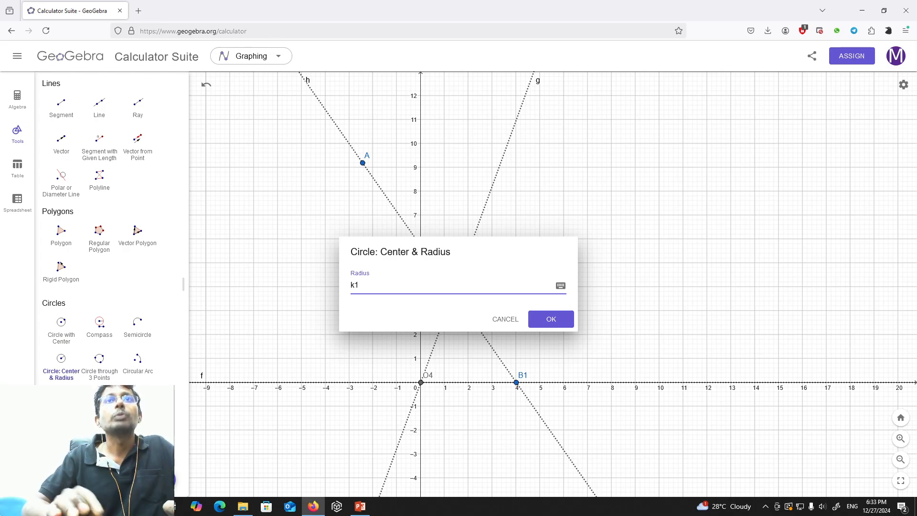
type("/2")
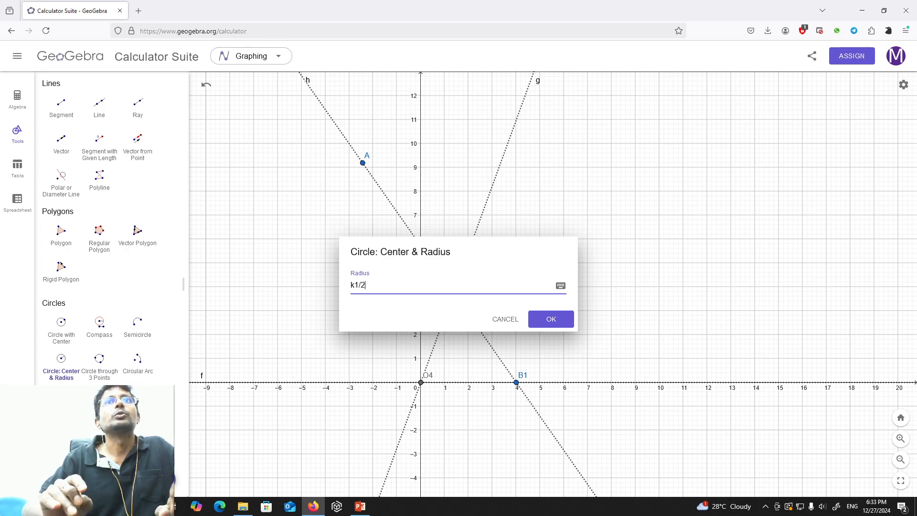
left_click(553, 319)
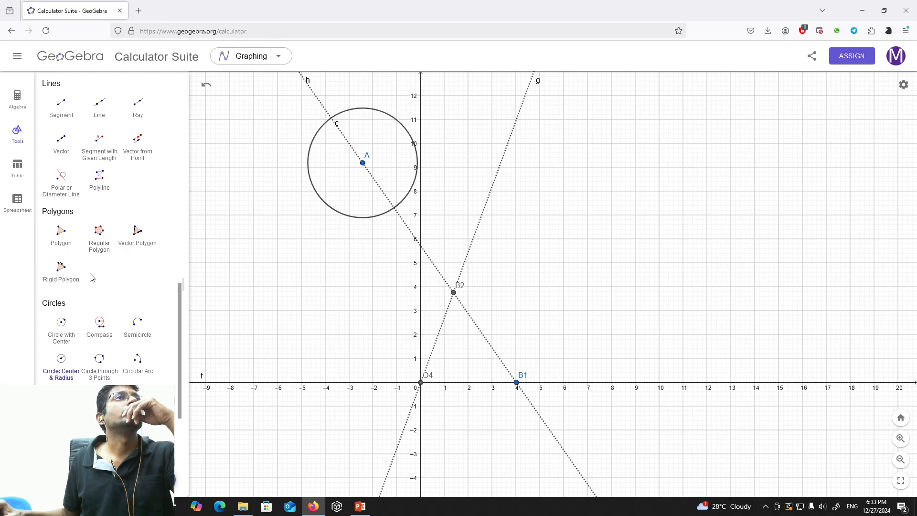
Create the intersection point of the circle and line h on the side nearer B2.
scroll(93, 283, "up", 3)
scroll(92, 283, "up", 8)
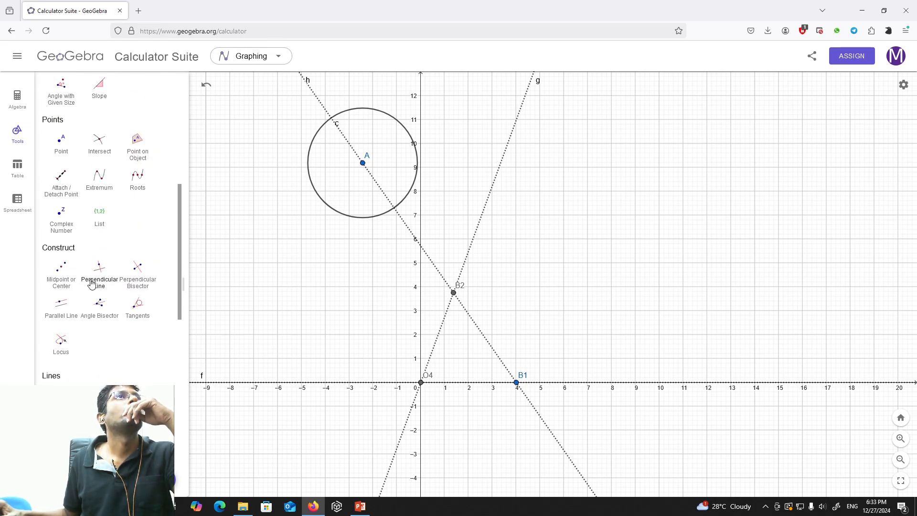
left_click(99, 239)
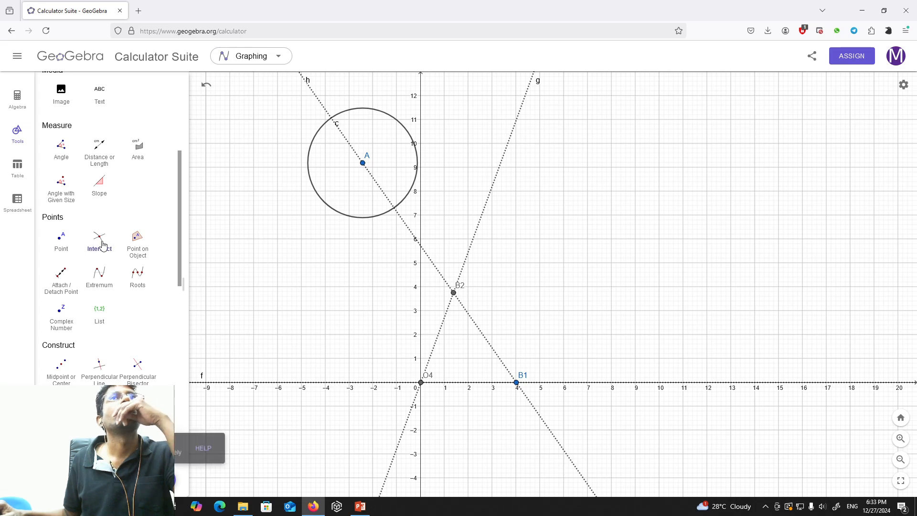
left_click(394, 209)
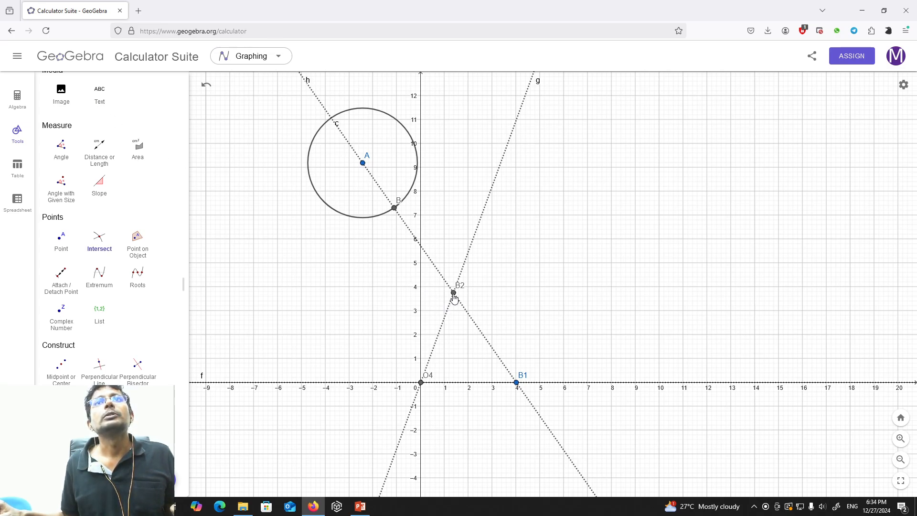
Rename the circle's centre point A as O2 and the circle-line intersection point B as A1.
left_click(16, 98)
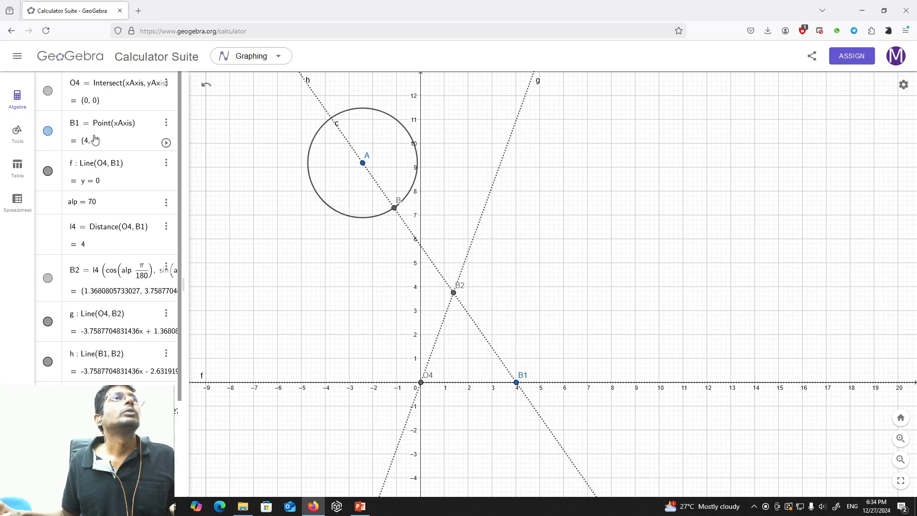
scroll(95, 139, "down", 3)
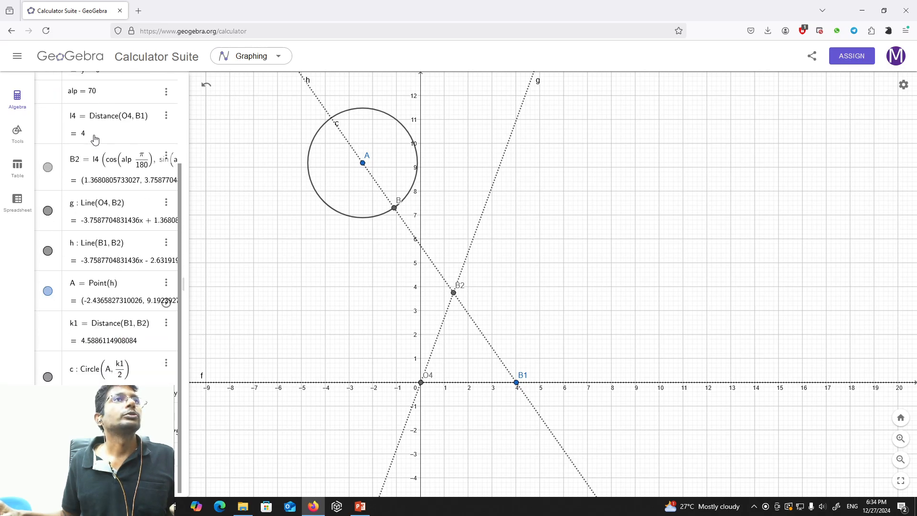
left_click(79, 287)
key("BackSpace")
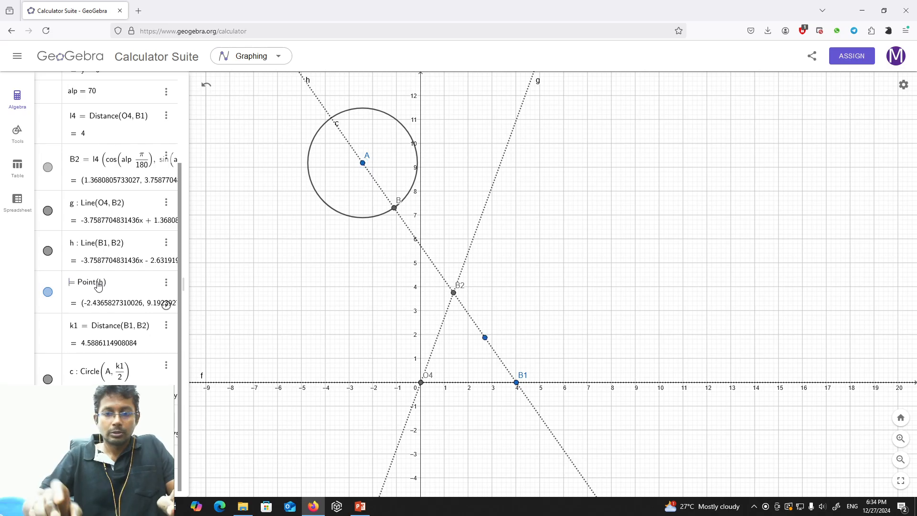
type("O2")
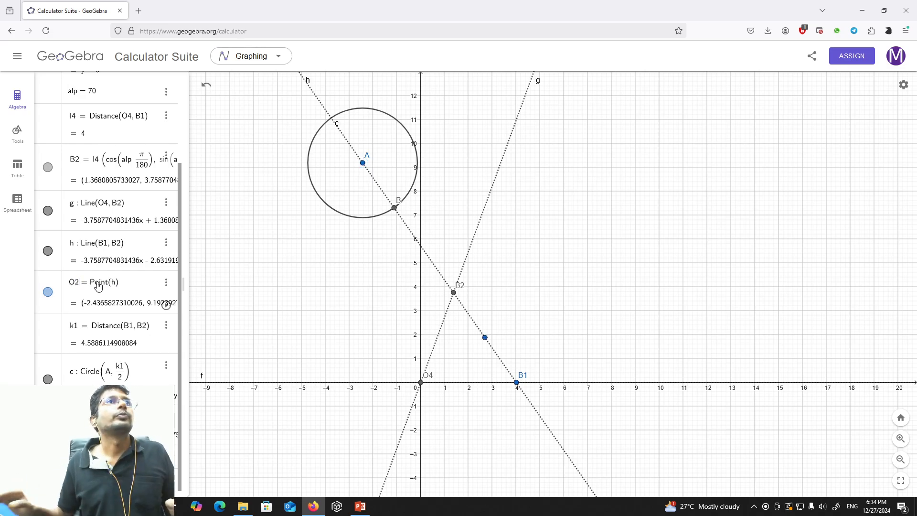
key("Return")
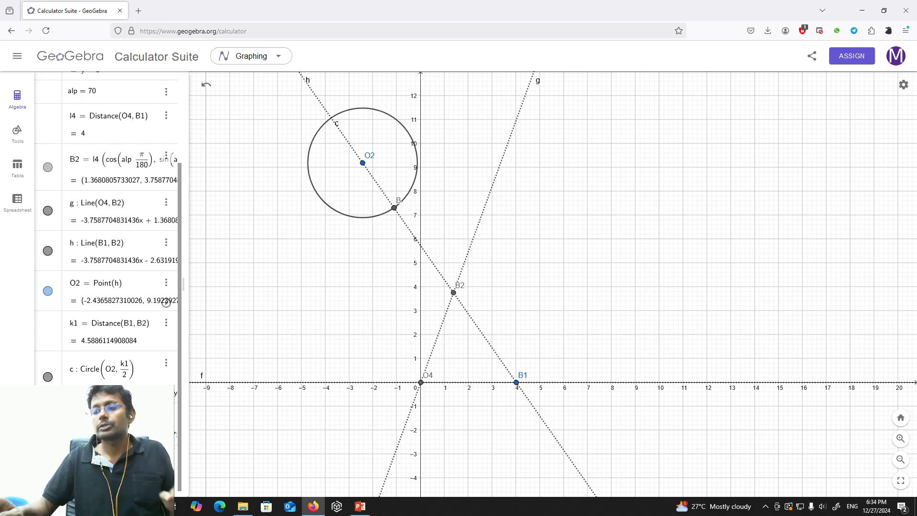
key("Return")
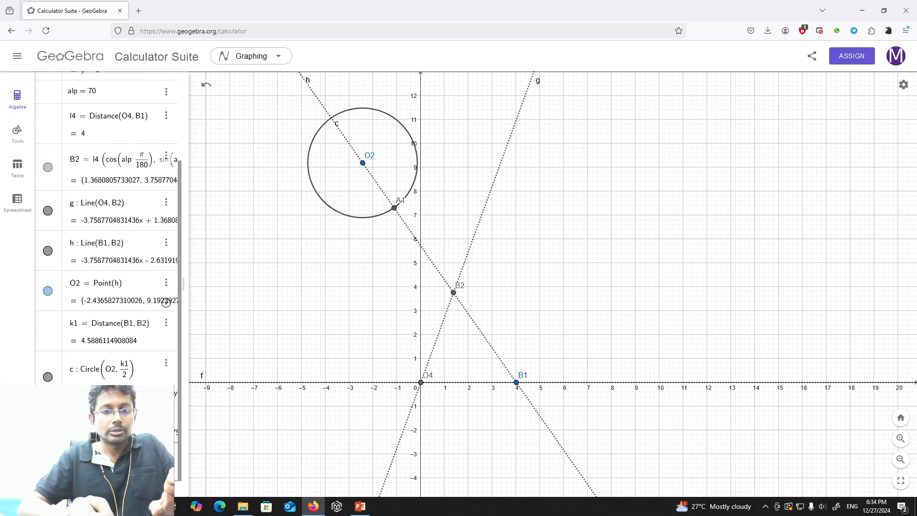
Add a new length to the construction list with the Distance command, below point A1.
type("dist")
key("Return")
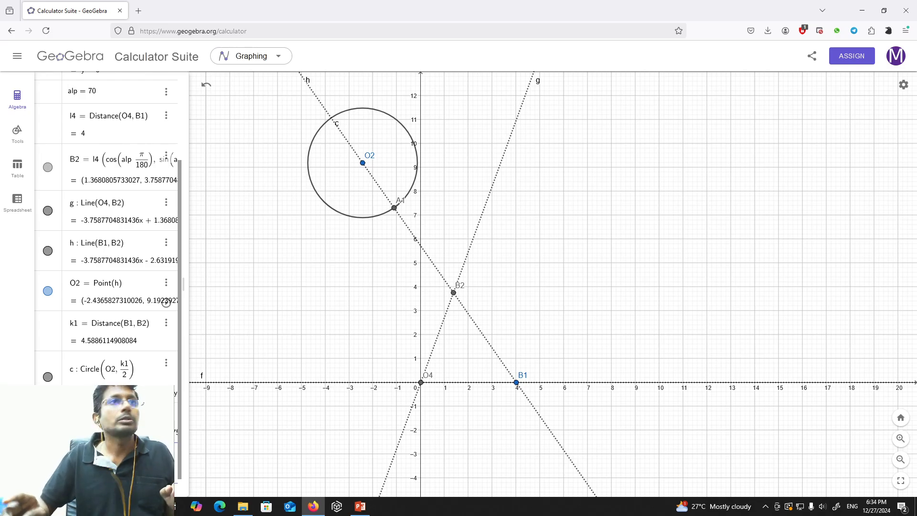
scroll(106, 229, "down", 2)
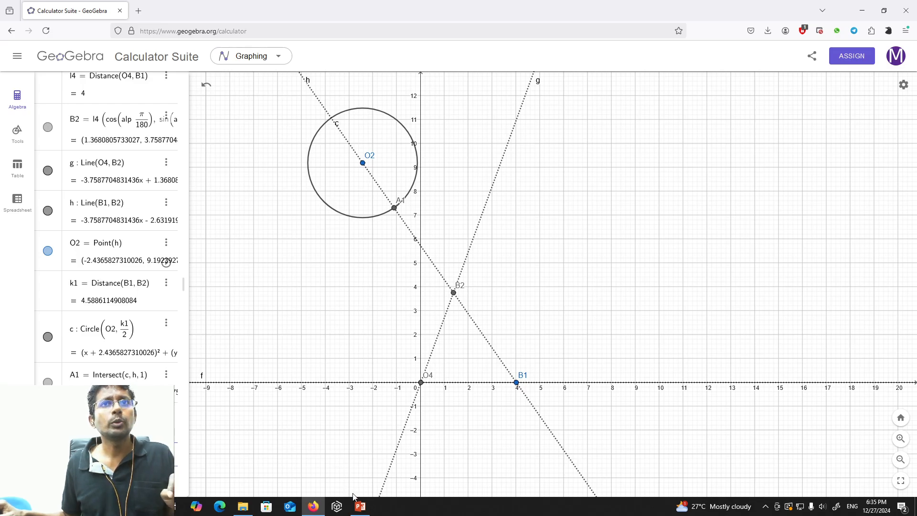
Switch to PowerPoint and draw a dashed line from O2 to B1 on the linkage sketch.
left_click(361, 506)
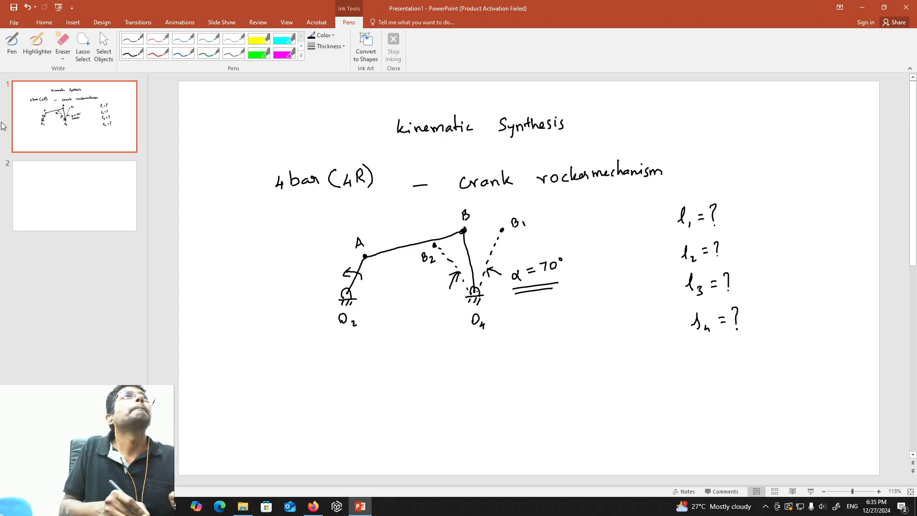
left_click(20, 42)
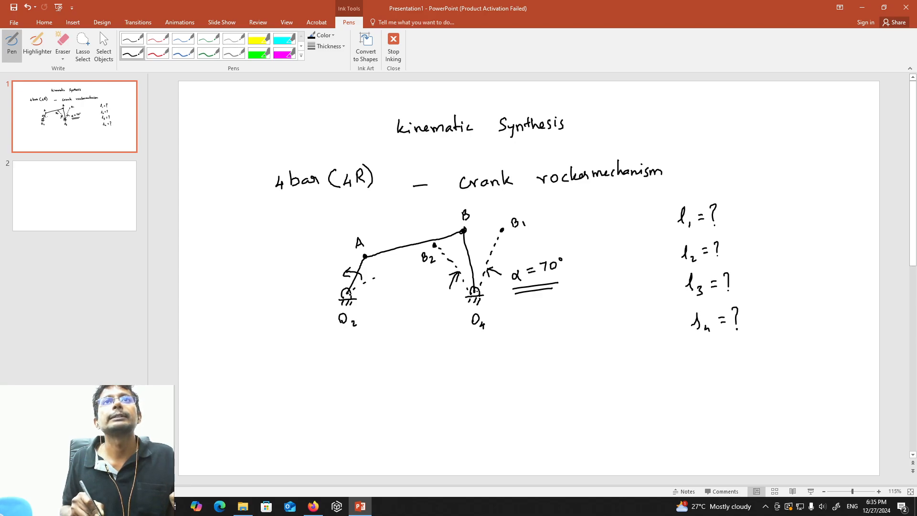
left_click_drag(375, 277, 388, 274)
left_click(394, 270)
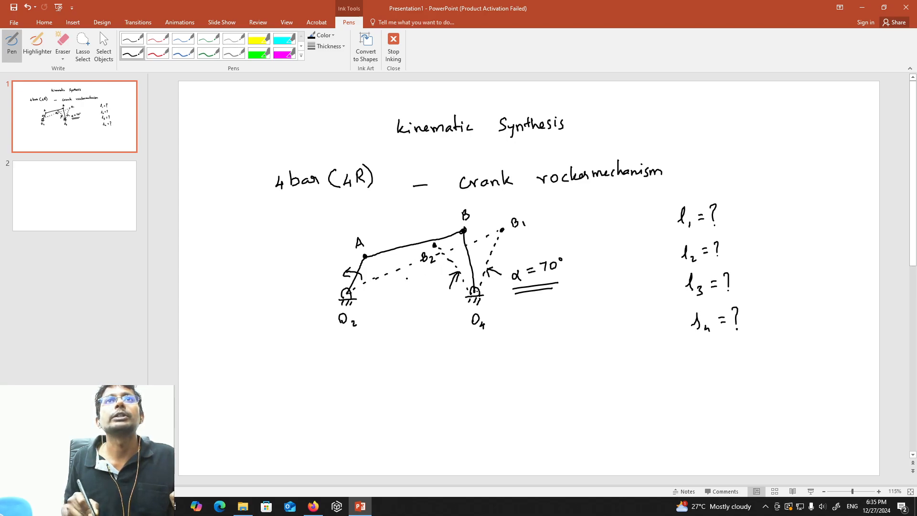
Mark a dot on the dashed line near O2 and handwrite the label A1 beneath it.
left_click(383, 276)
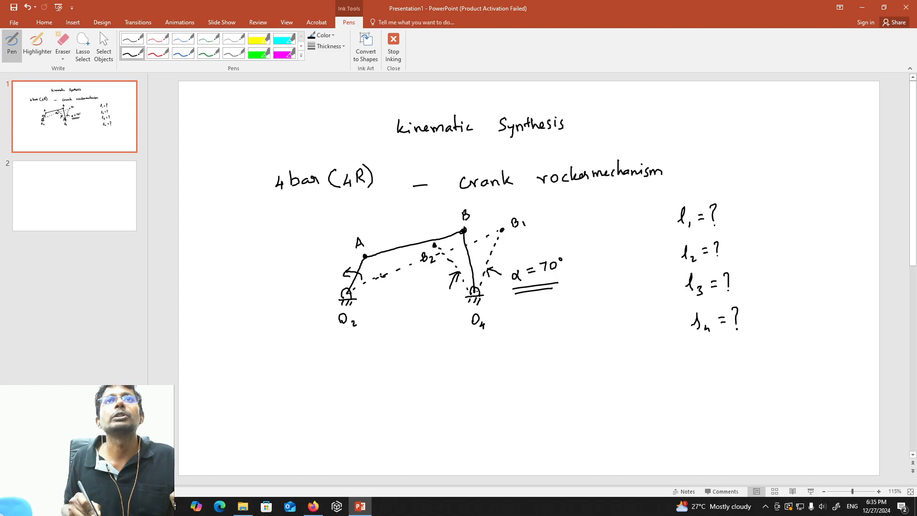
left_click(383, 275)
left_click(383, 274)
left_click(386, 287)
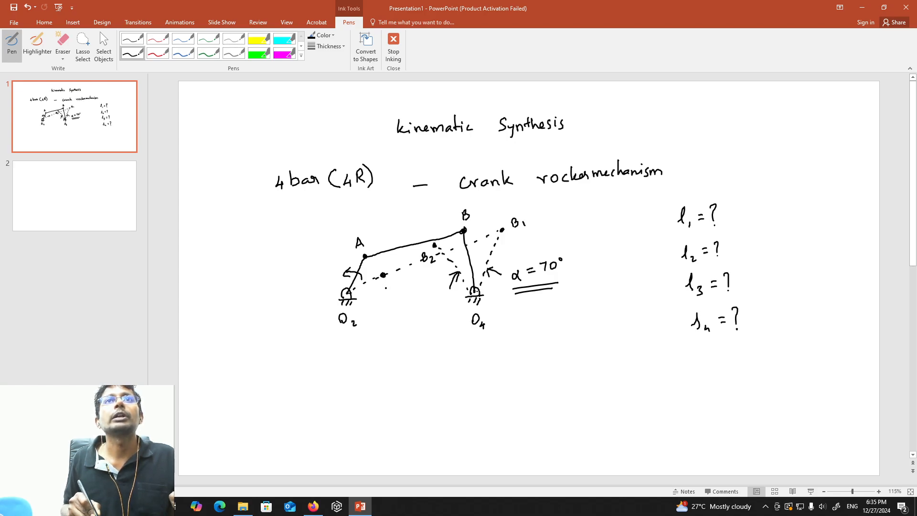
mouse_move(385, 290)
left_mouse_down()
mouse_move(389, 282)
mouse_move(396, 288)
left_mouse_up()
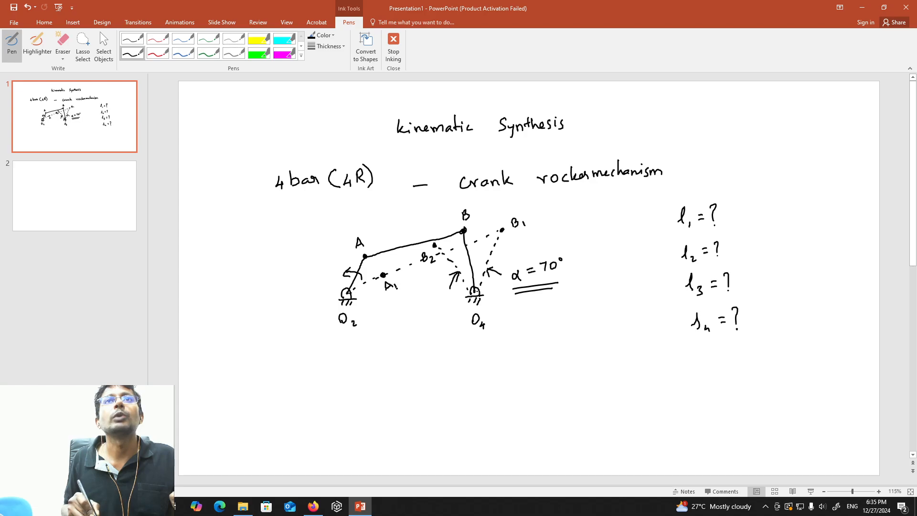
Draw a dashed line from B2 through O2 to a new dot beyond it, label that dot A2, and return to GeoGebra.
left_click(376, 266)
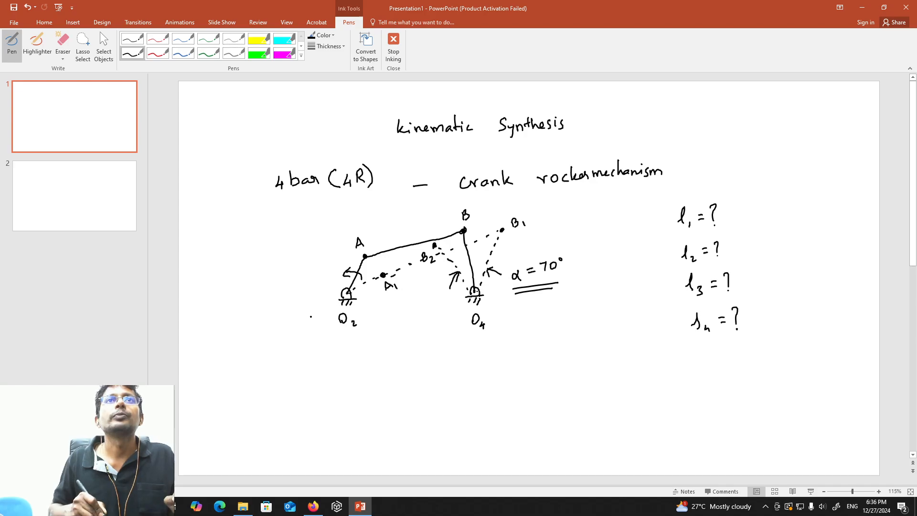
left_click(308, 319)
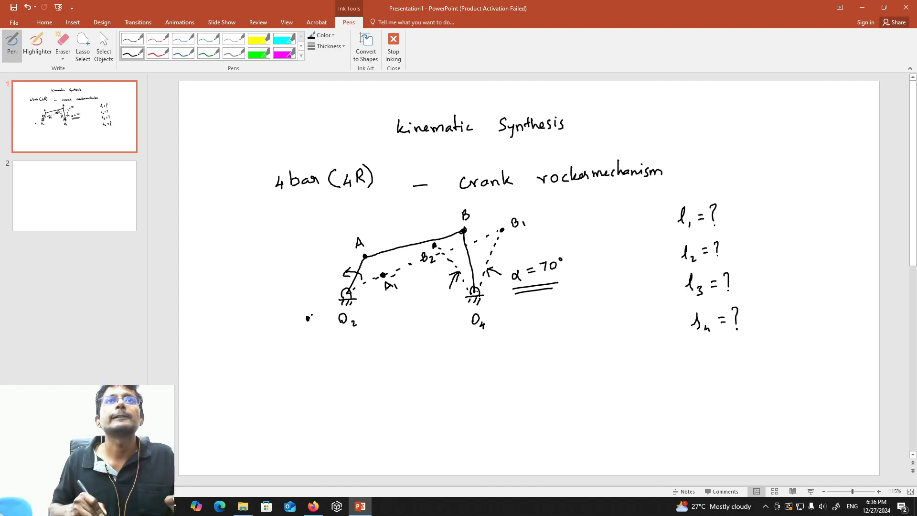
left_click_drag(348, 290, 354, 287)
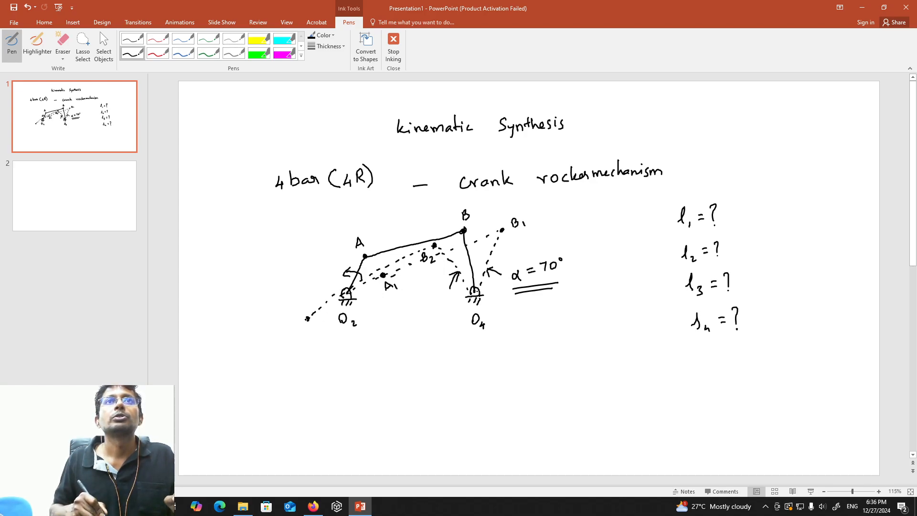
mouse_move(304, 339)
left_mouse_down()
mouse_move(306, 329)
mouse_move(321, 336)
left_mouse_up()
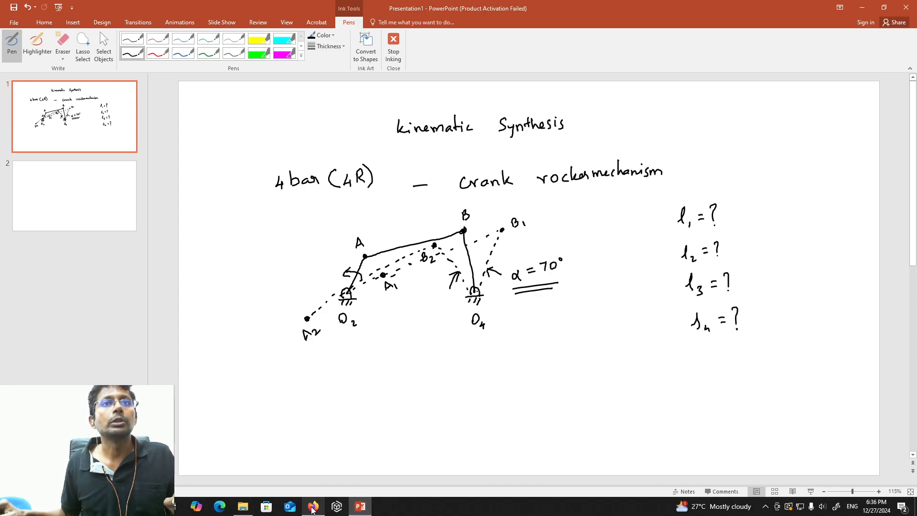
left_click(314, 507)
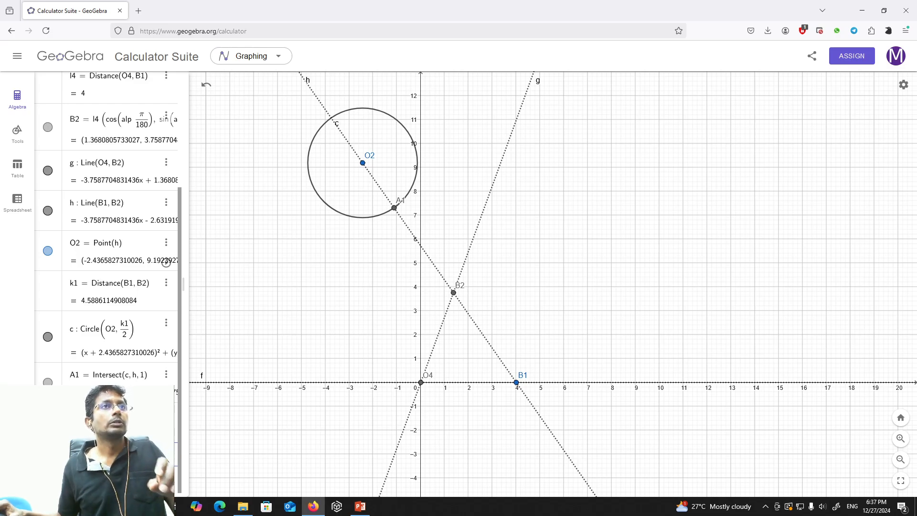
left_click(17, 131)
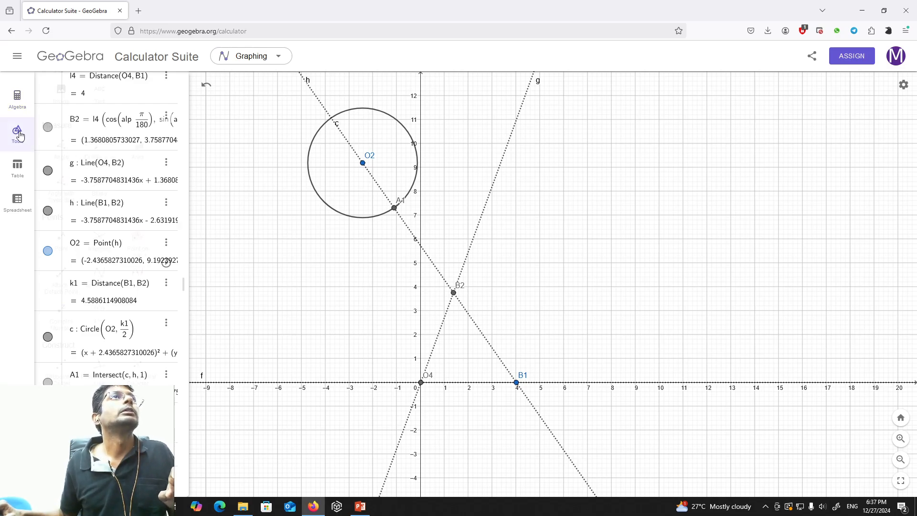
scroll(110, 253, "down", 4)
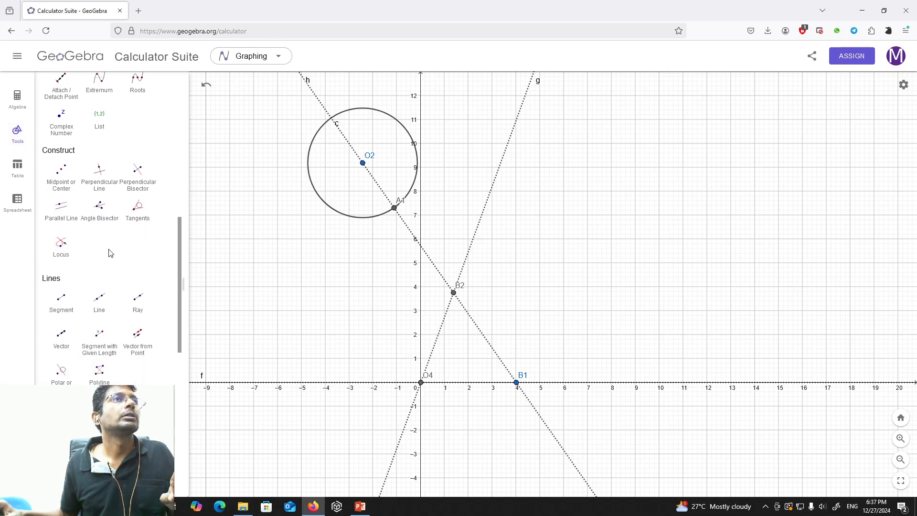
scroll(110, 253, "up", 9)
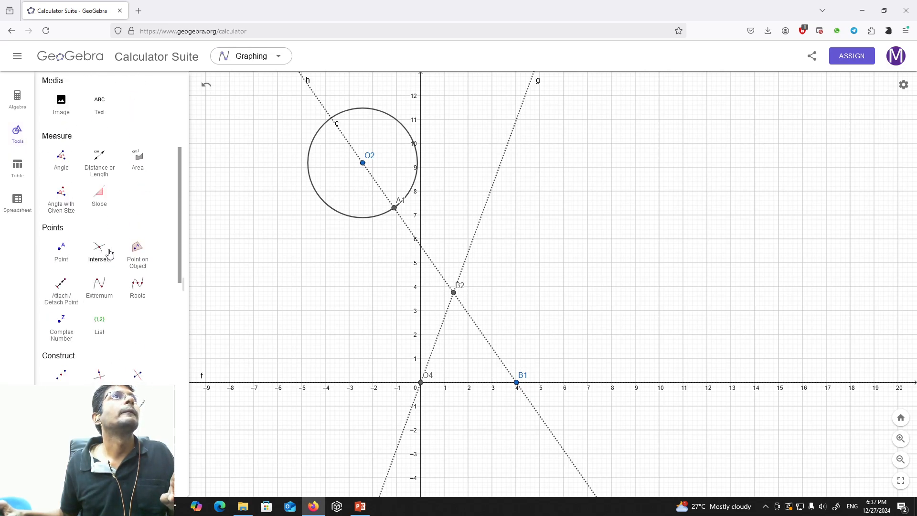
scroll(110, 253, "up", 1)
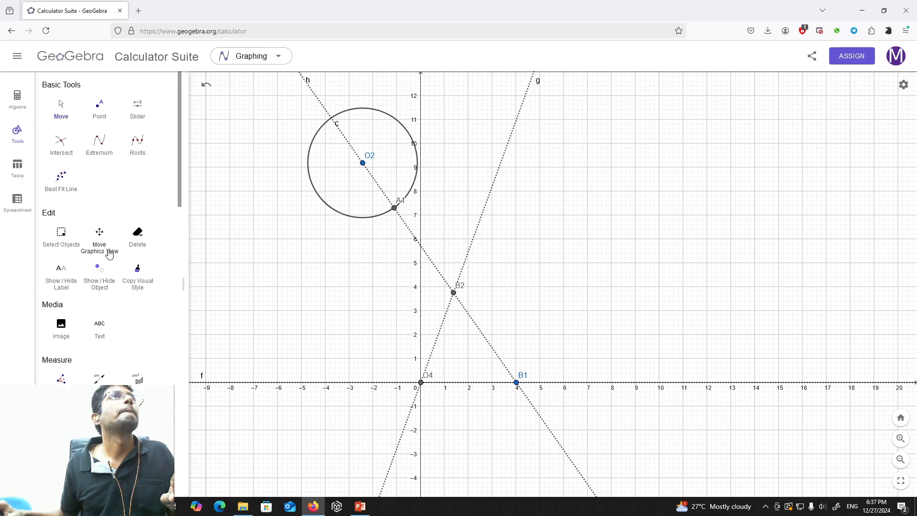
scroll(110, 253, "down", 8)
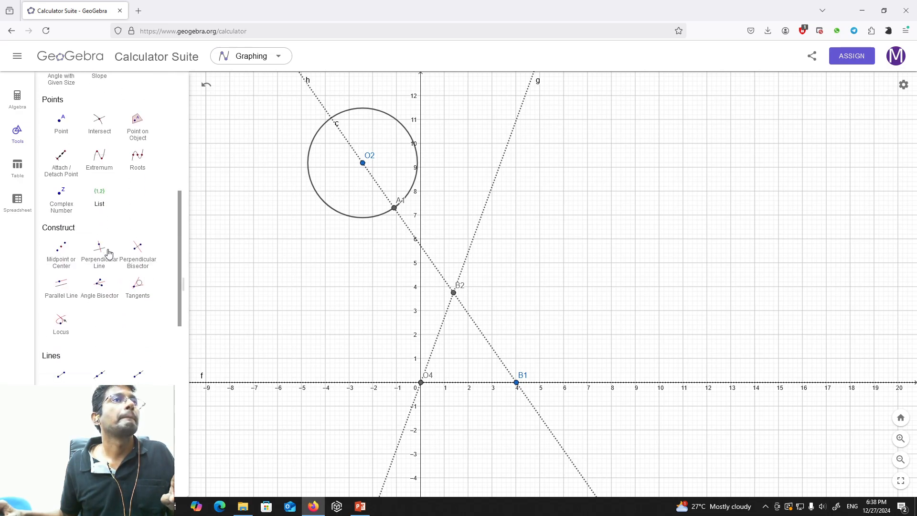
scroll(110, 254, "down", 8)
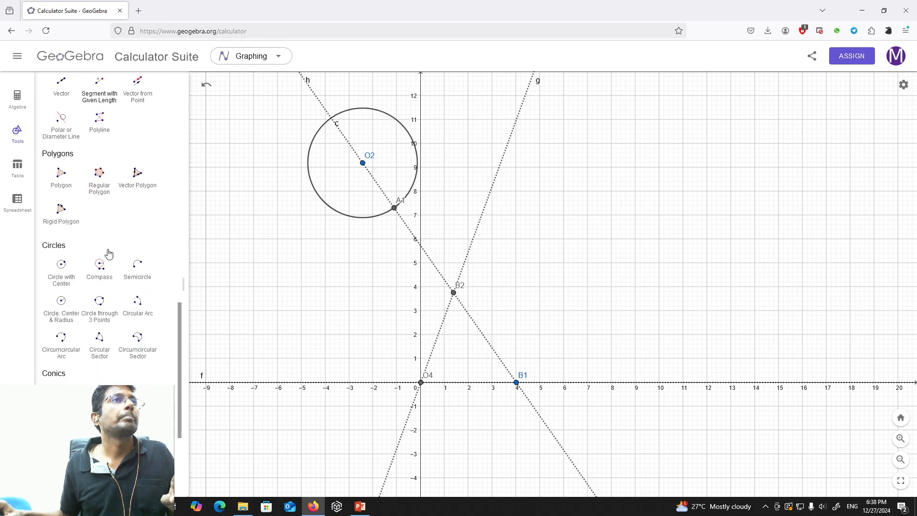
left_click(66, 312)
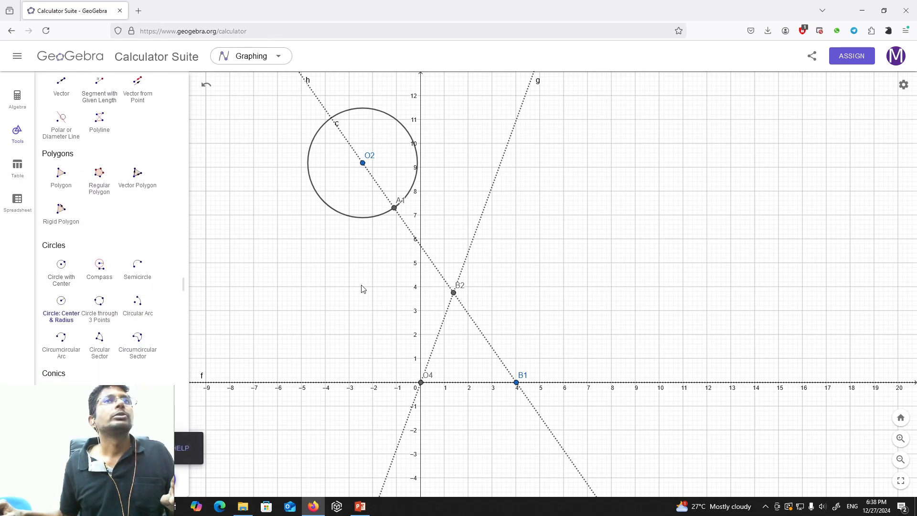
left_click(454, 293)
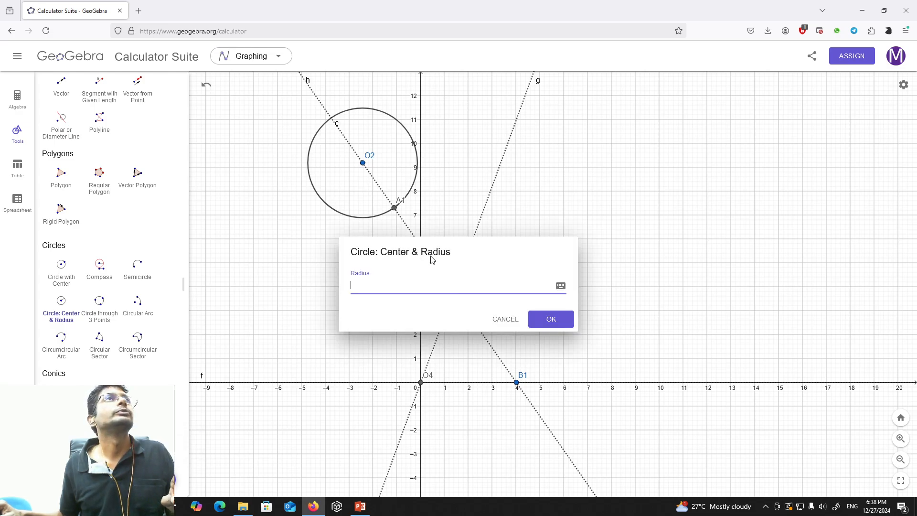
left_click(17, 102)
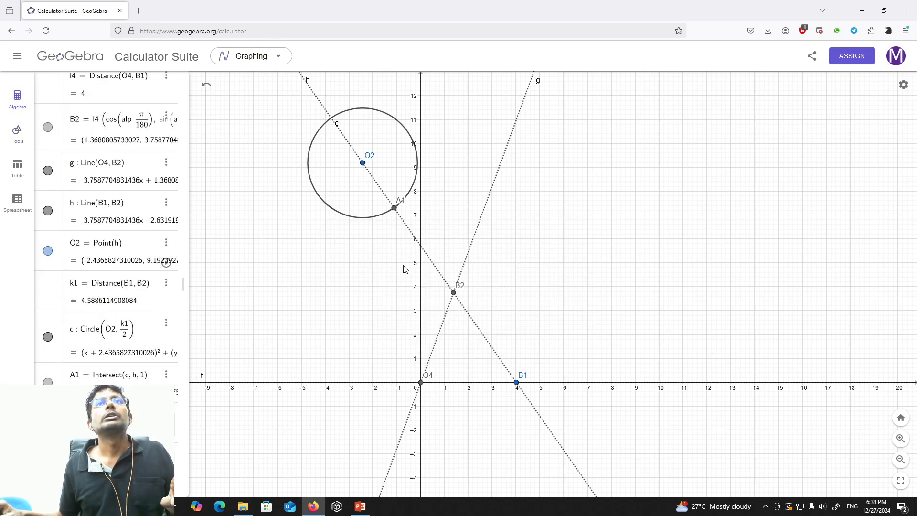
Draw a circle centred at B2 with radius l3.
left_click(17, 134)
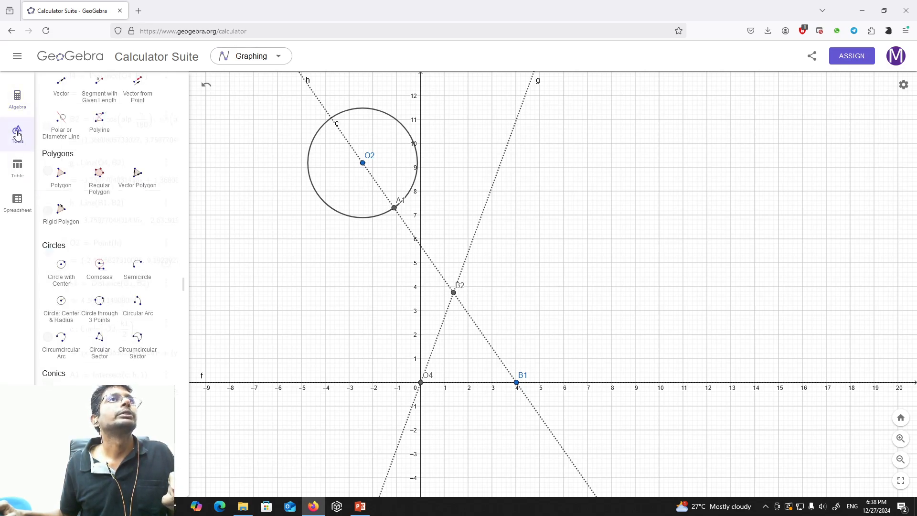
left_click(62, 308)
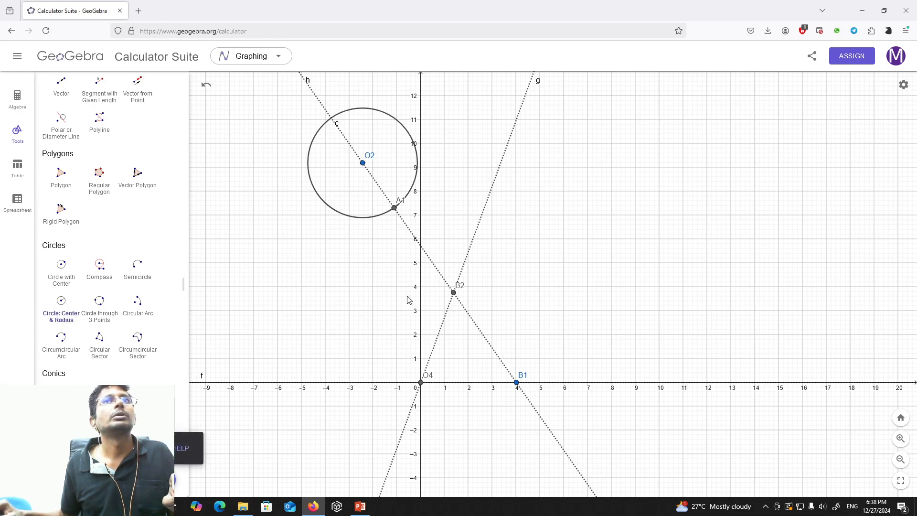
left_click(453, 292)
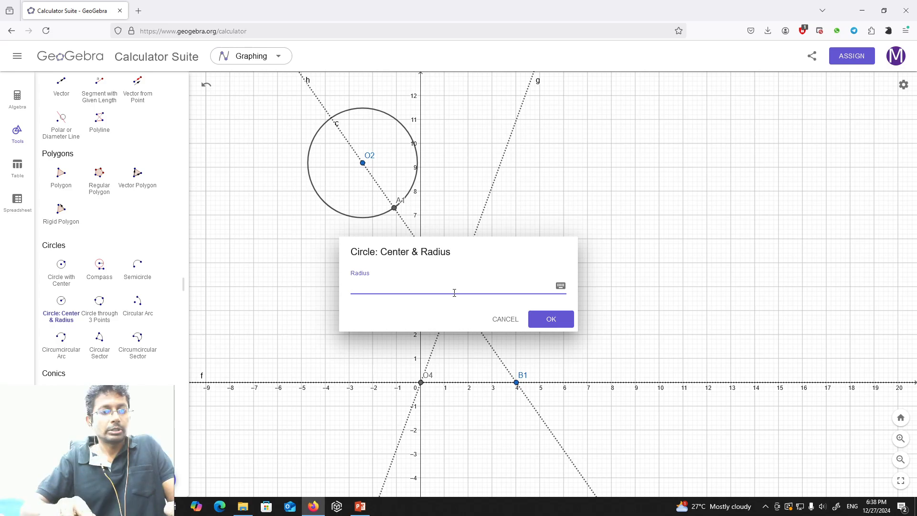
type("13")
key("Return")
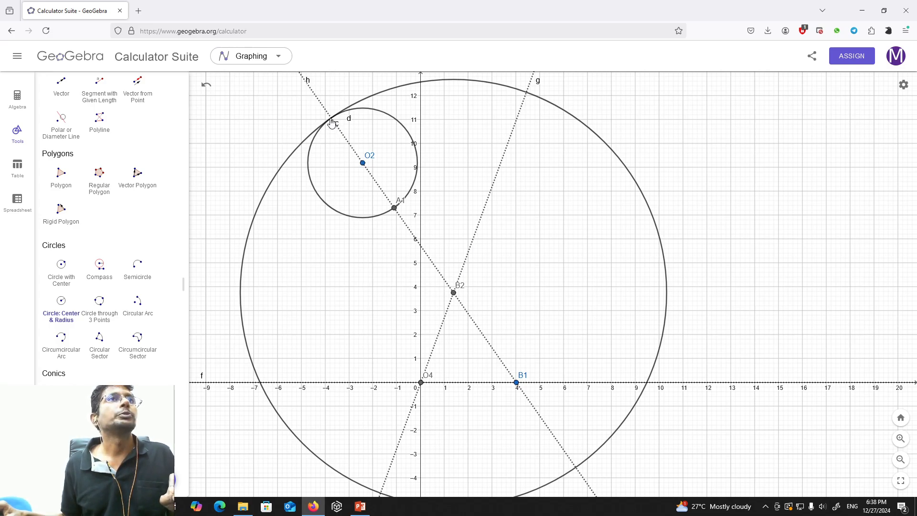
Delete the large circle centred at B2 from the construction list.
left_click(19, 101)
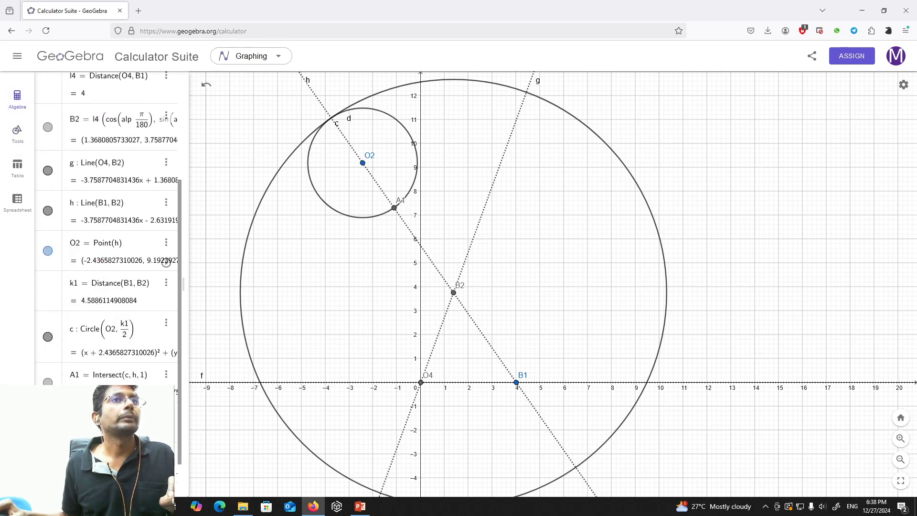
left_click(166, 420)
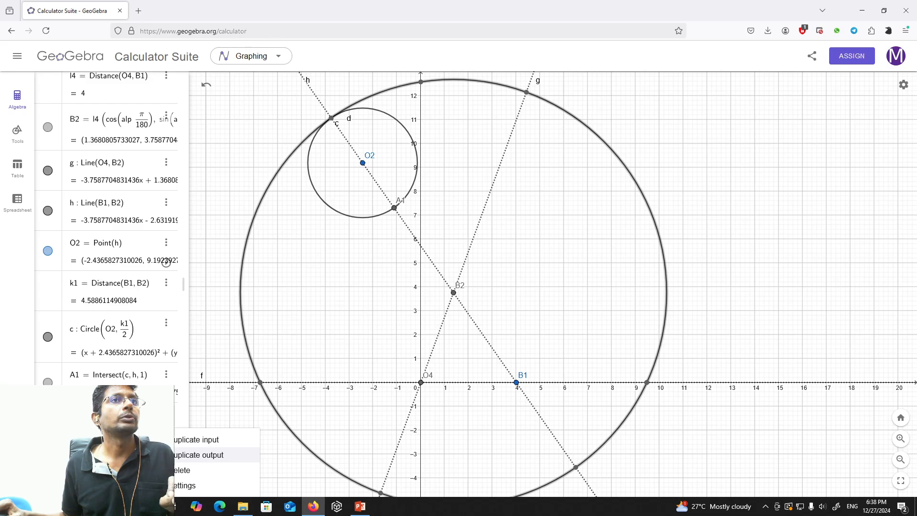
left_click(181, 469)
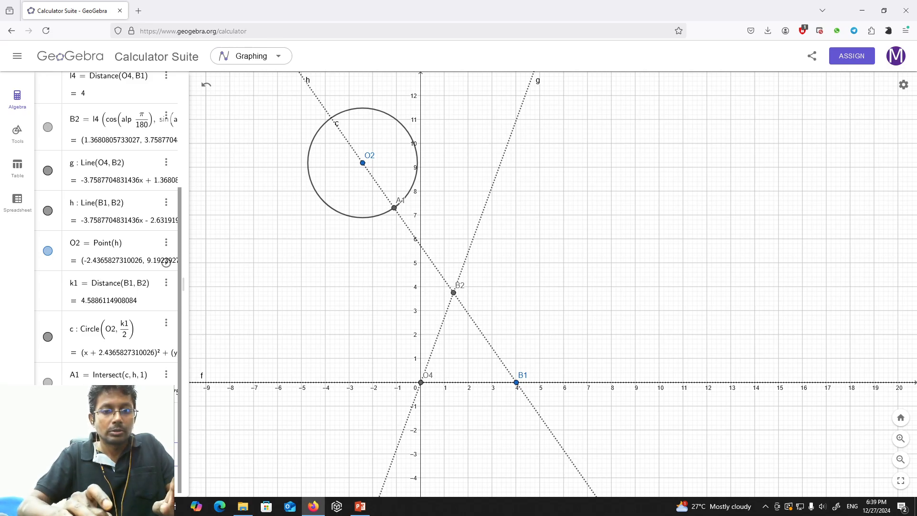
Add the ground link length l1 to the construction list as Distance(O2, O4), below l2.
type("Dist")
key("Escape")
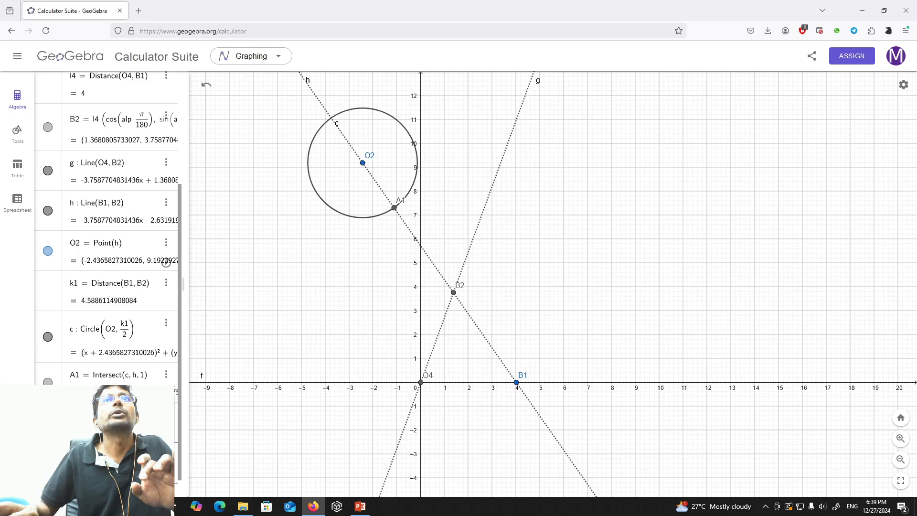
scroll(108, 215, "down", 1)
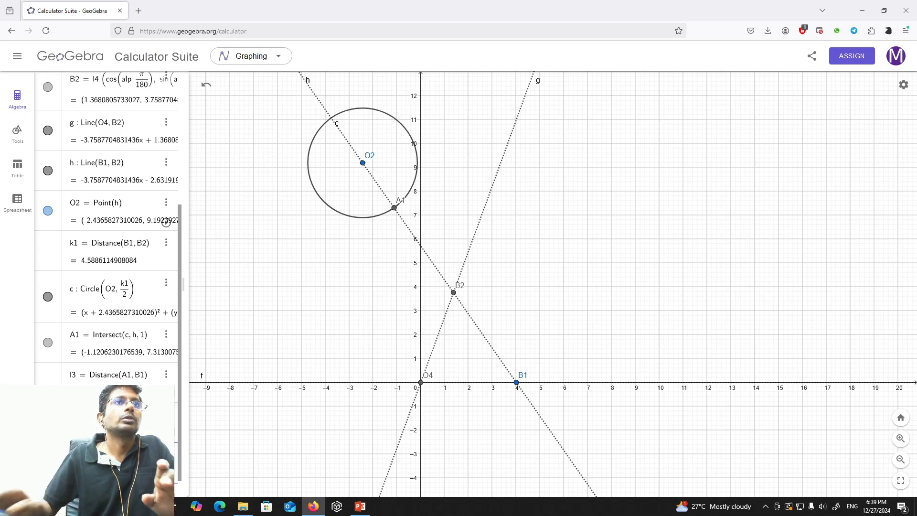
scroll(119, 229, "down", 2)
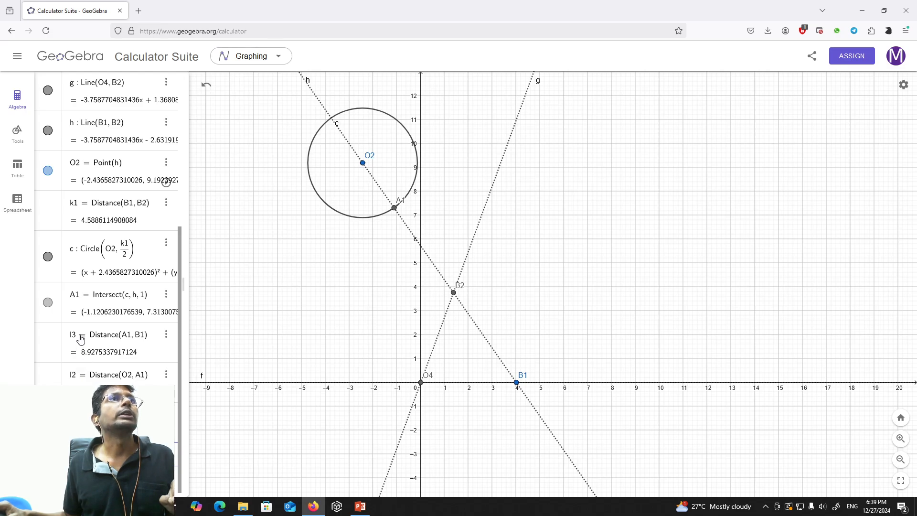
Hide the crank circle c centred at O2 while keeping its definition in the list.
scroll(81, 339, "up", 5)
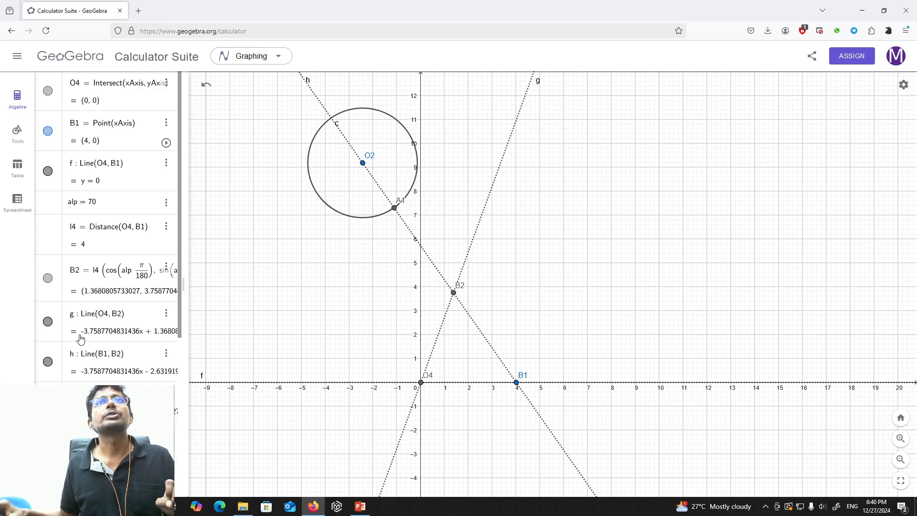
scroll(111, 344, "down", 5)
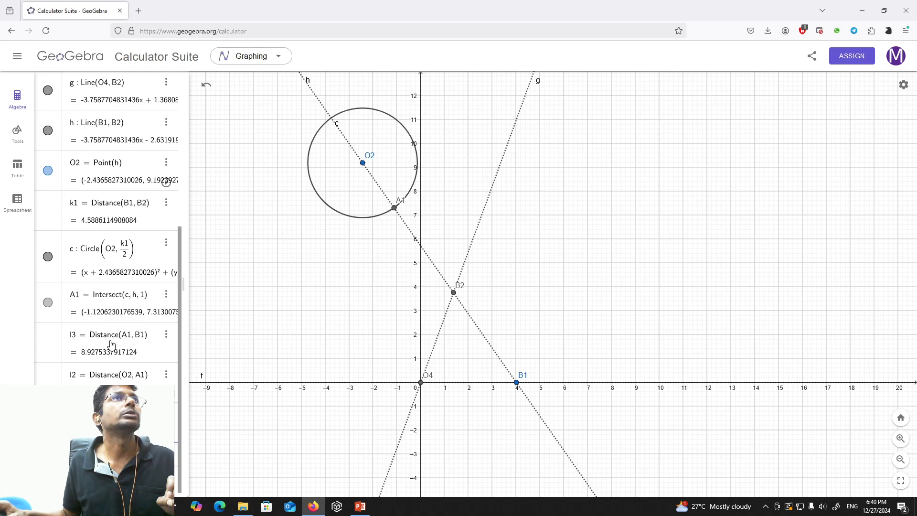
left_click(48, 257)
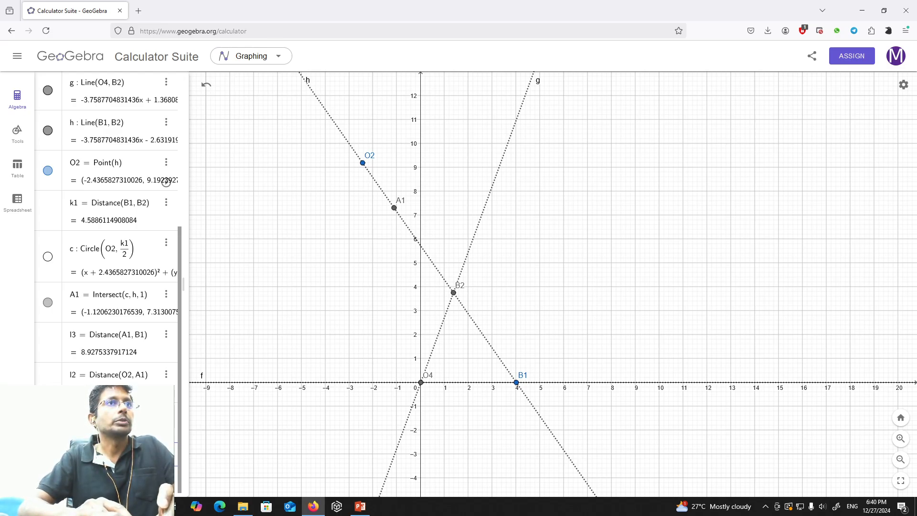
Define the crank angle variable th = 0 in the construction list below l1.
type("h, 1")
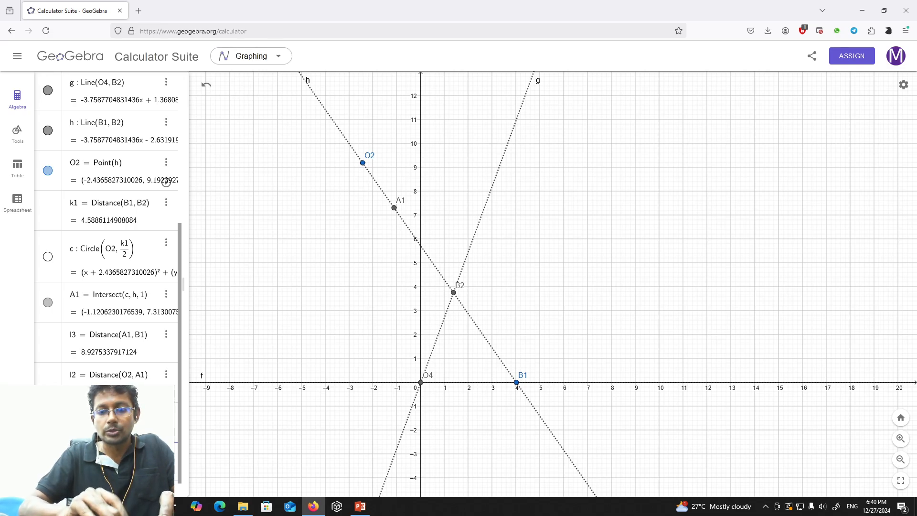
scroll(108, 226, "down", 1)
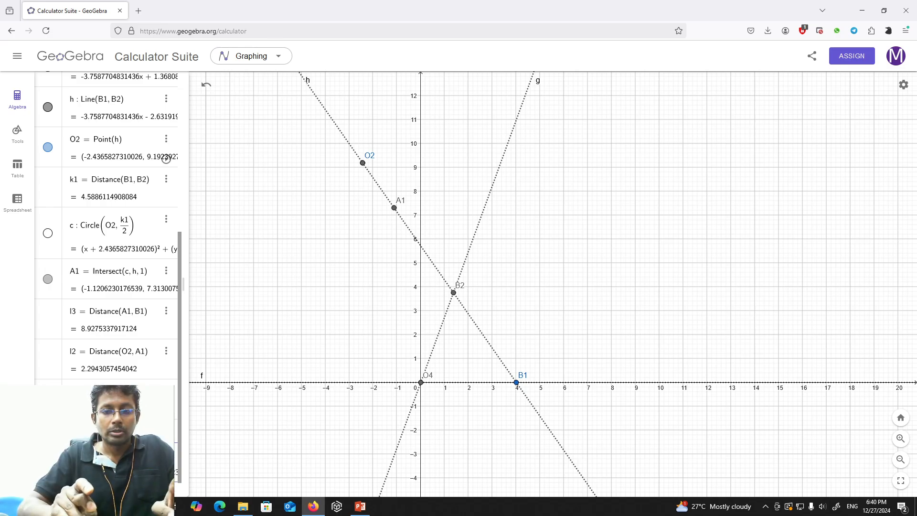
Define the moving crank point A as O2 plus l2 times the cosine and sine of the crank angle.
type("+l2")
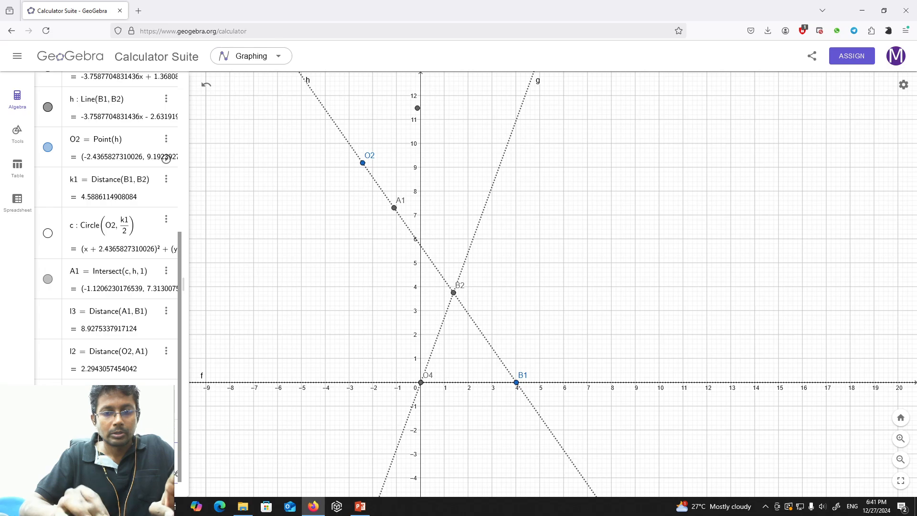
type("cos")
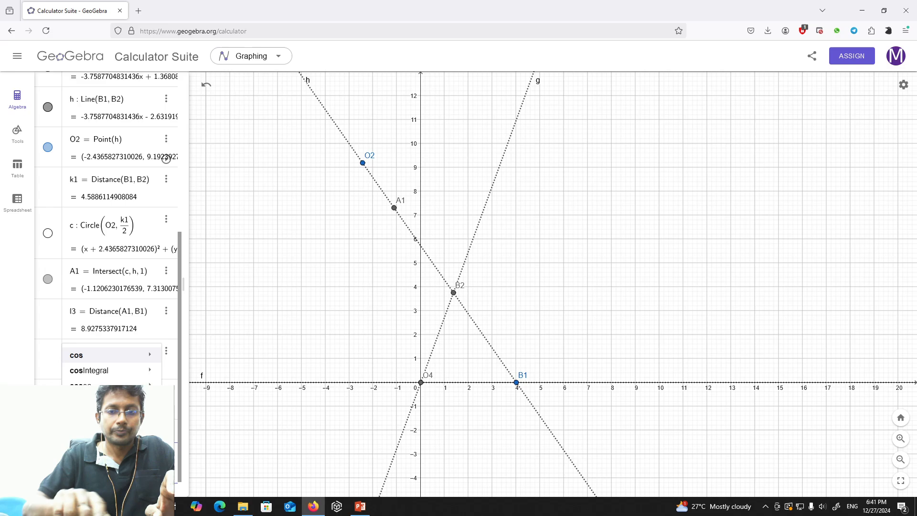
type("(")
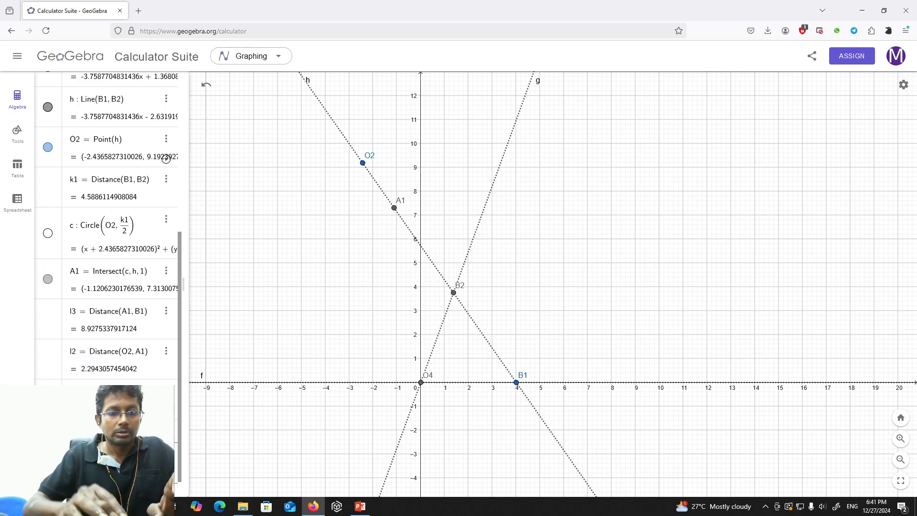
type("t2")
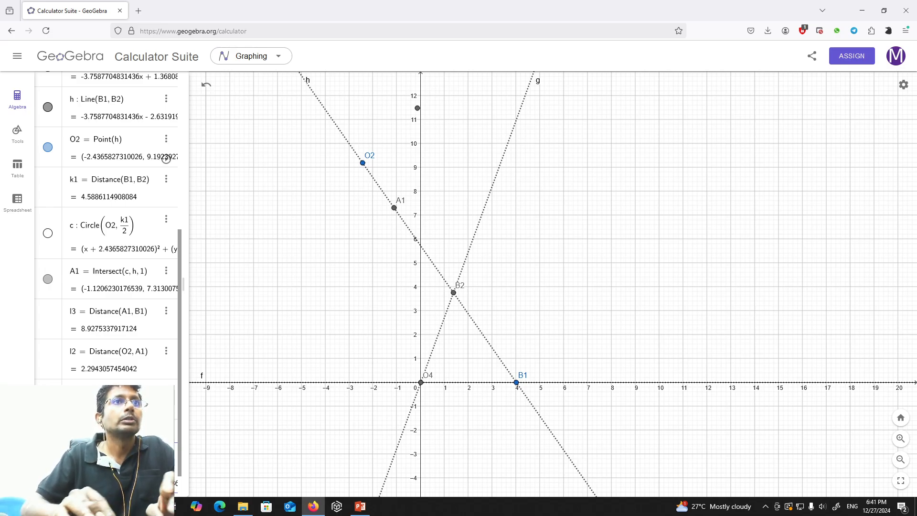
type("sin")
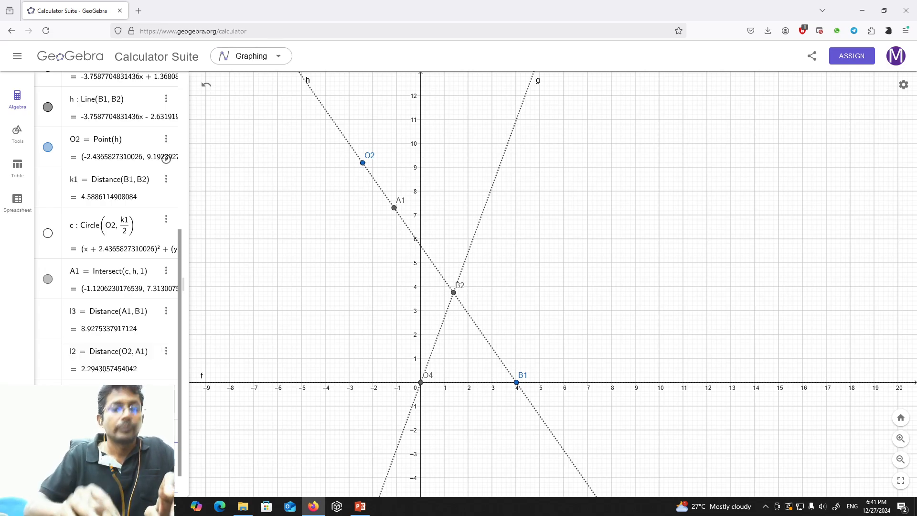
type("t2")
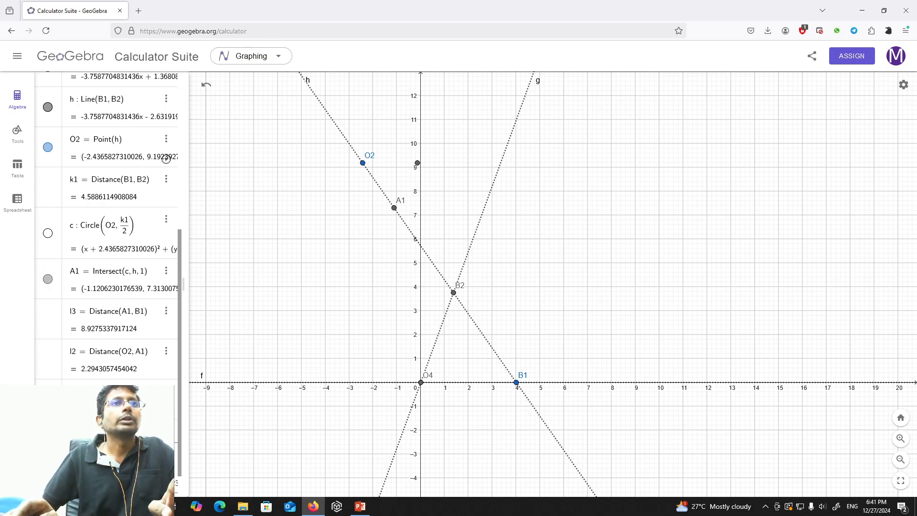
key("Return")
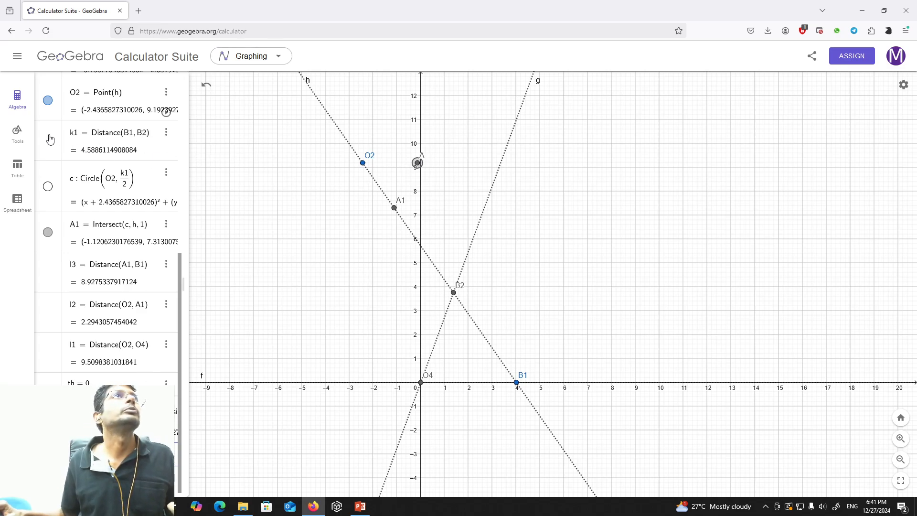
Draw a circle centred at crank point A with radius l3.
left_click(17, 134)
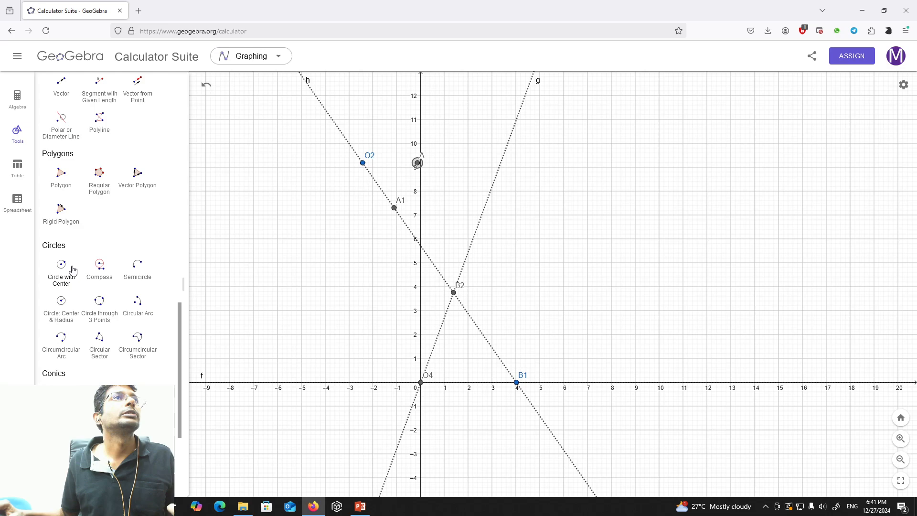
left_click(62, 308)
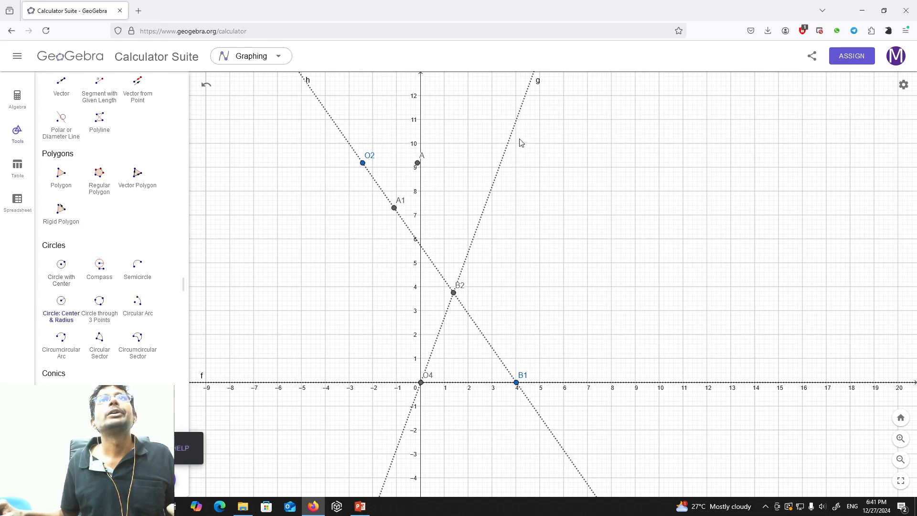
left_click(418, 164)
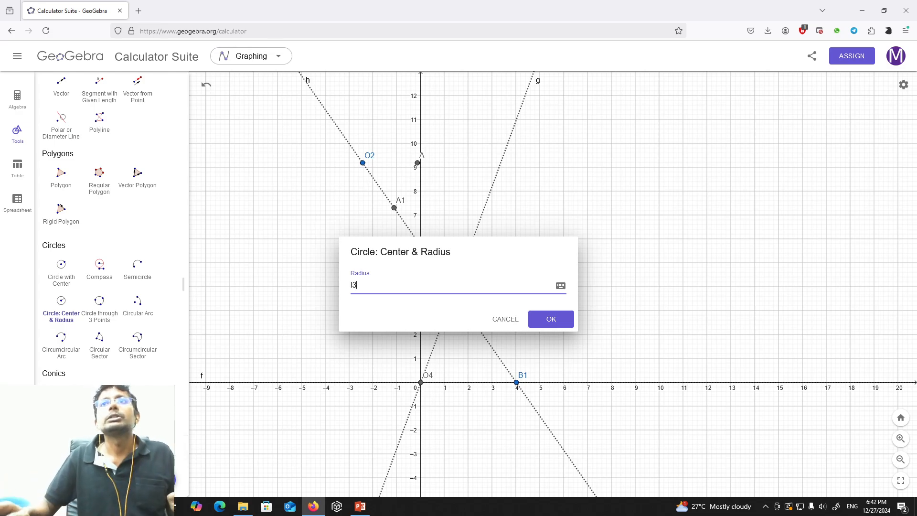
key("Return")
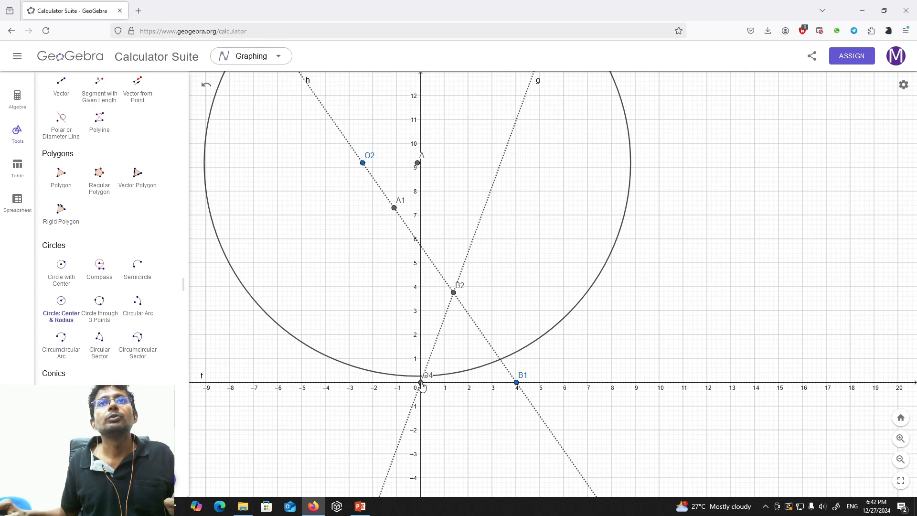
Draw a circle centred at the fixed pivot O4 with radius l4.
left_click(421, 383)
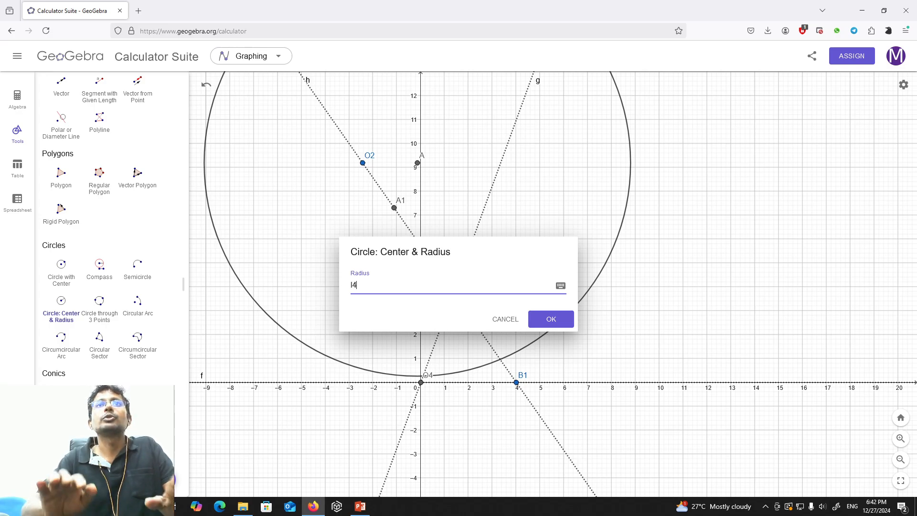
type("4")
left_click(563, 319)
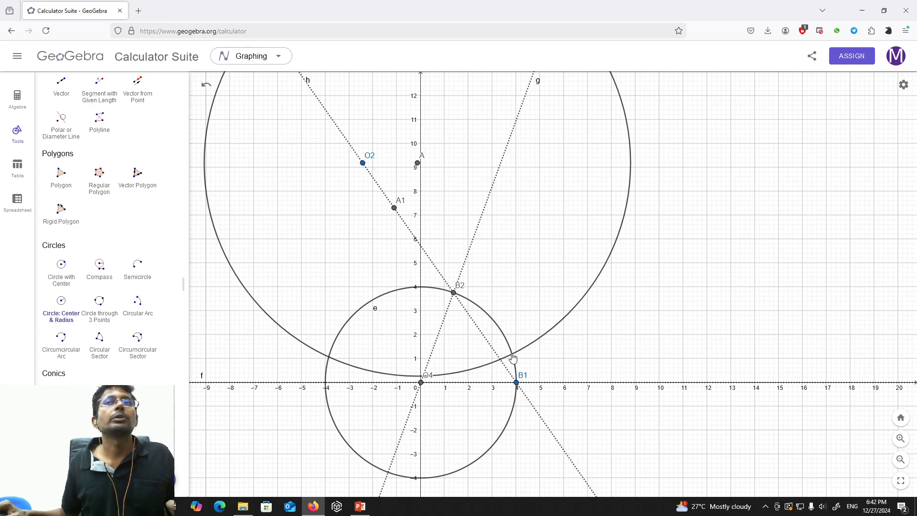
Create the intersection point of the circles centred at A and O4, on the side just above B1.
scroll(113, 202, "up", 6)
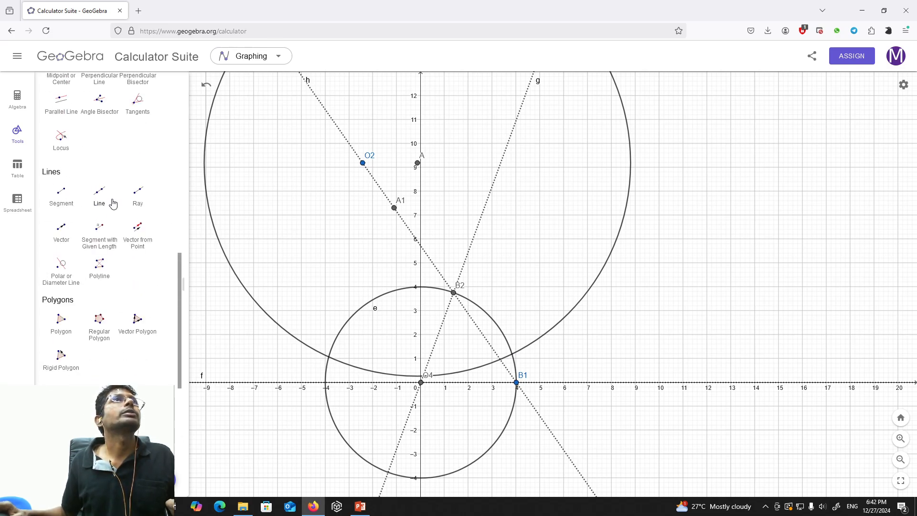
scroll(114, 202, "up", 4)
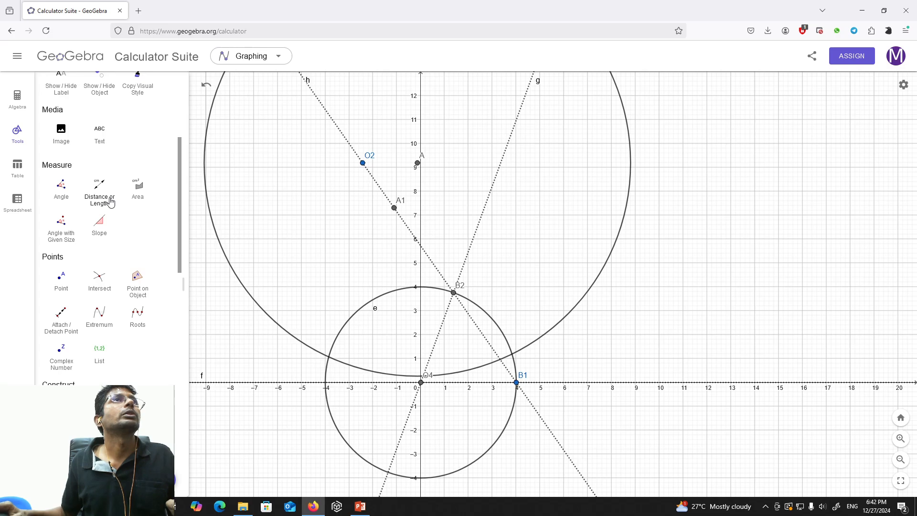
left_click(99, 278)
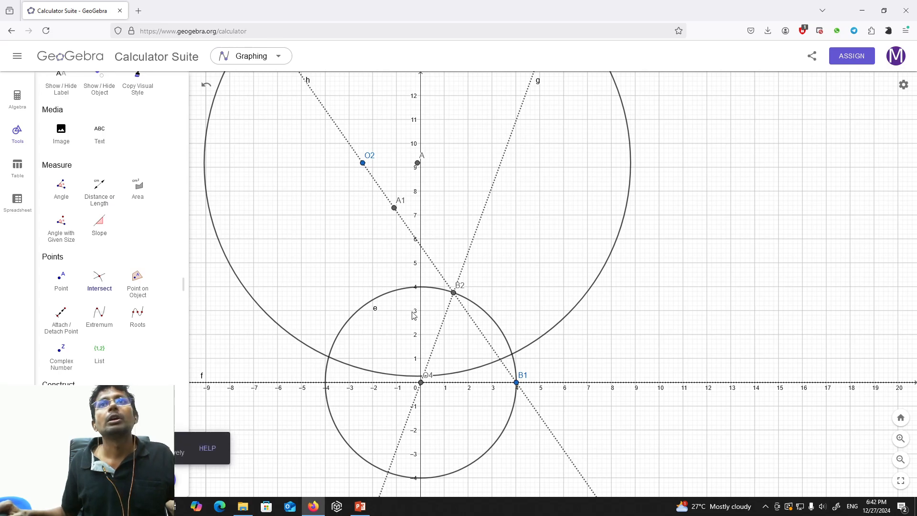
left_click(512, 356)
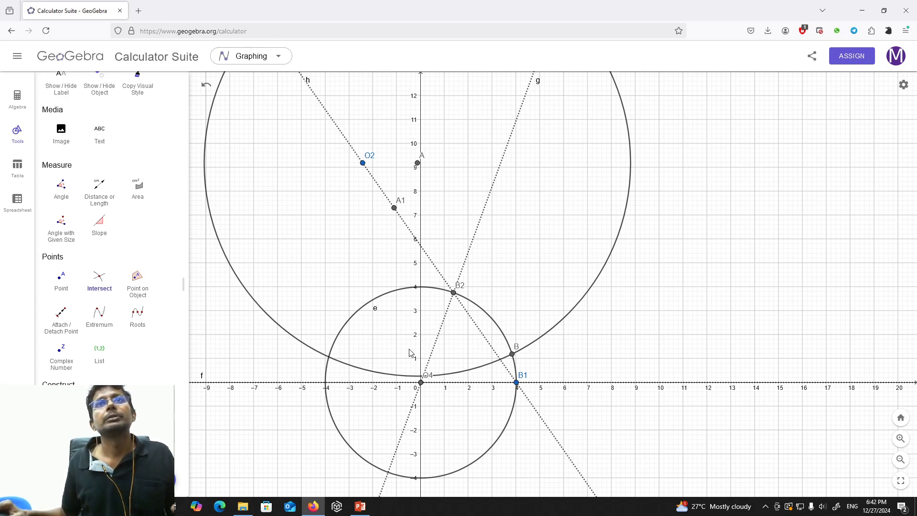
Hide the circles centred at O4 and A while keeping their definitions in the list.
left_click(18, 105)
scroll(100, 268, "down", 3)
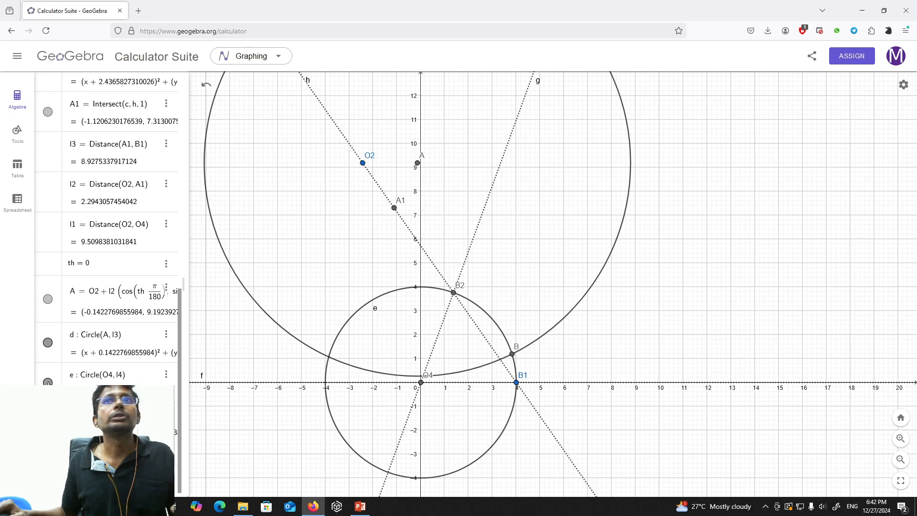
left_click(48, 382)
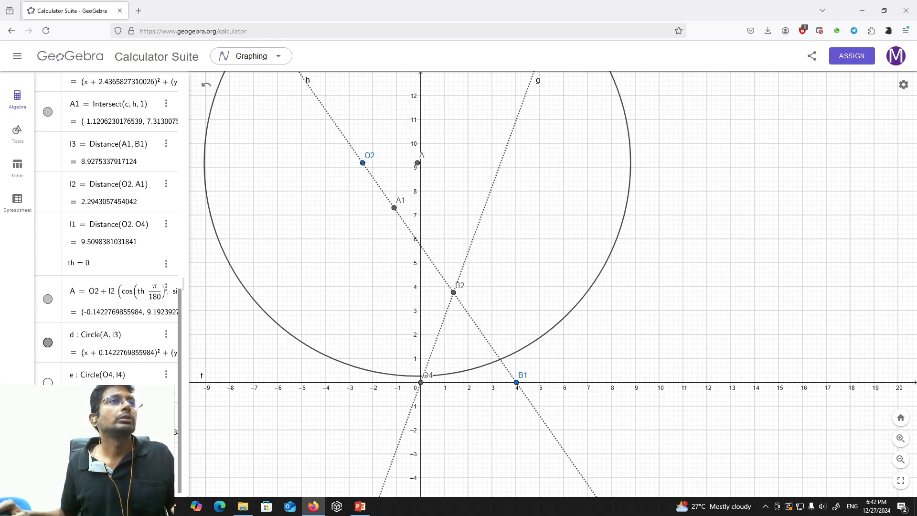
left_click(48, 344)
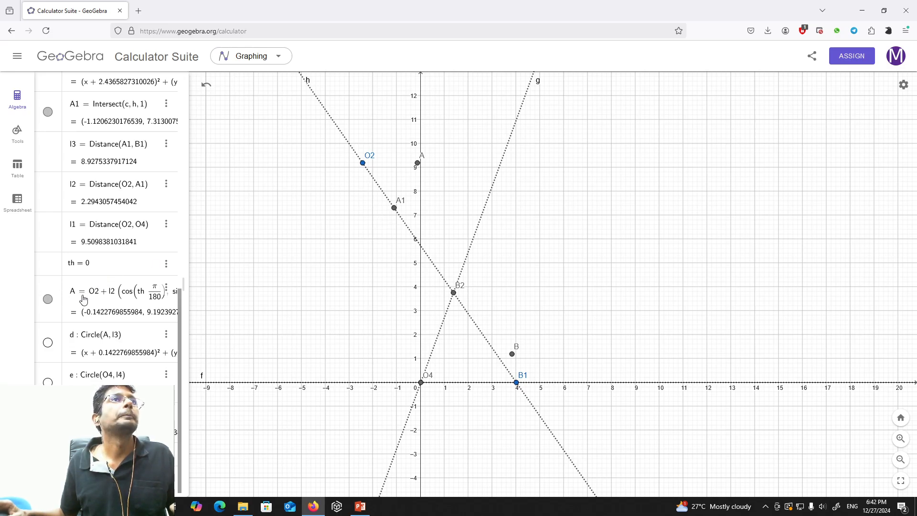
Hide the dotted line h through B1 and B2 while keeping its definition.
scroll(117, 297, "up", 2)
scroll(117, 297, "up", 4)
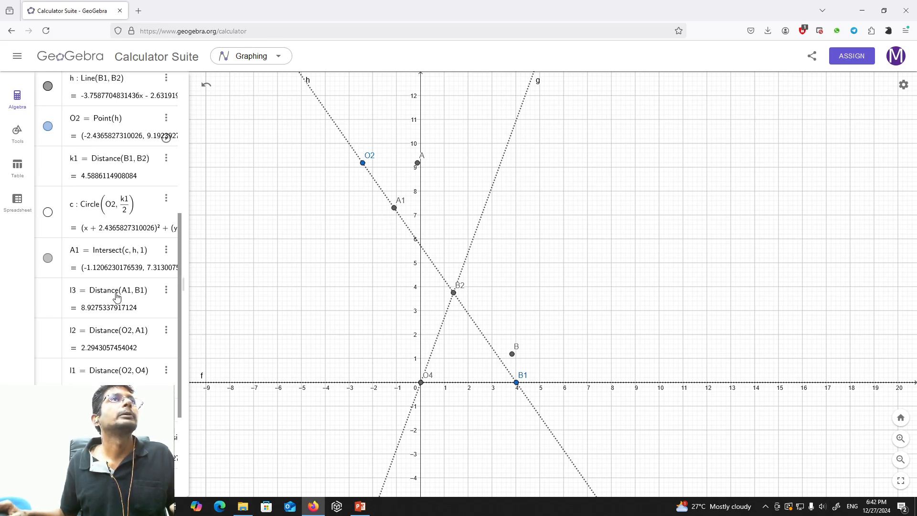
scroll(117, 297, "up", 2)
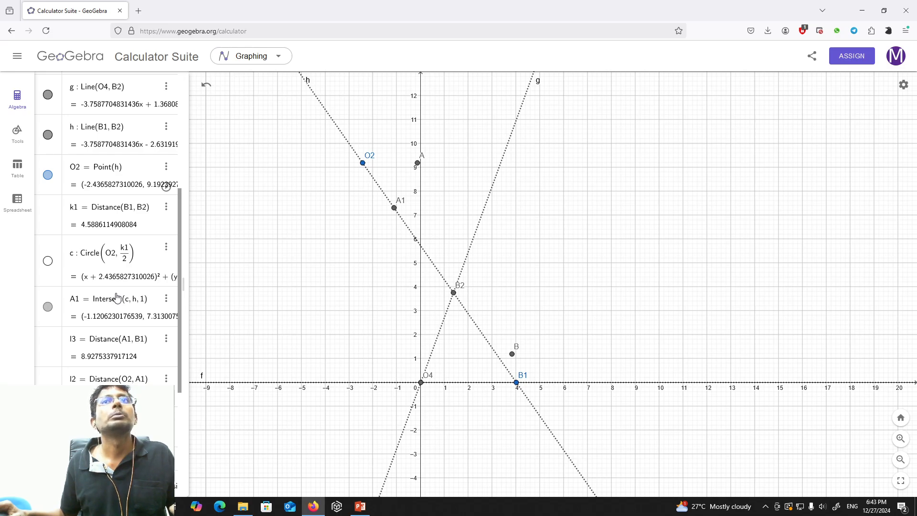
left_click(47, 135)
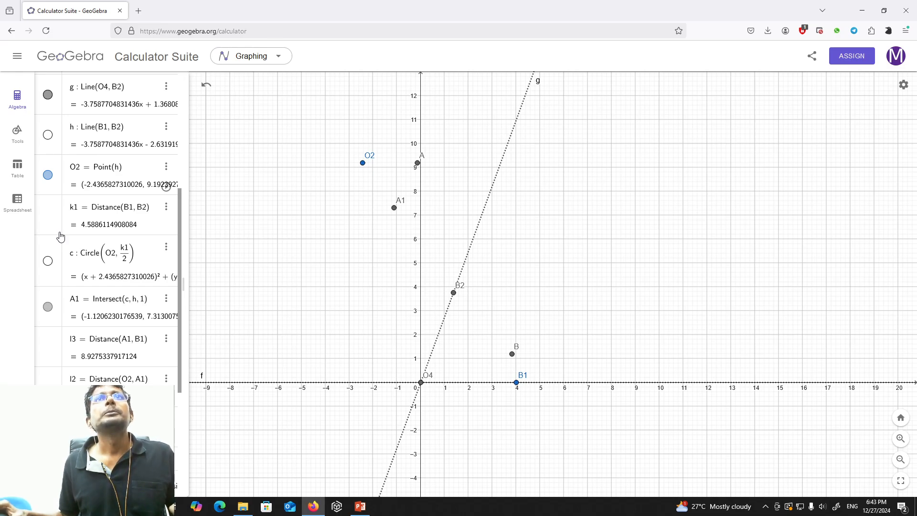
Draw the crank, coupler and rocker as segments from O2 to A, A to B, and B to O4.
left_click(16, 134)
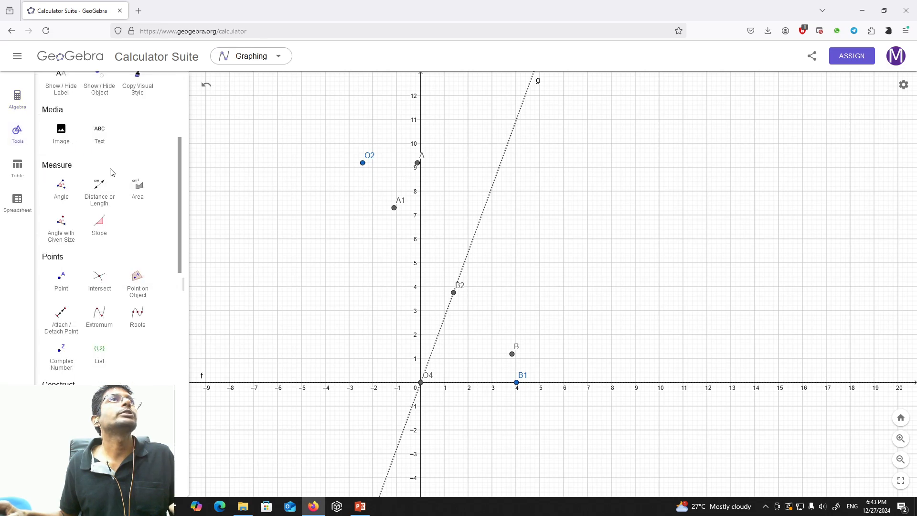
scroll(111, 173, "down", 9)
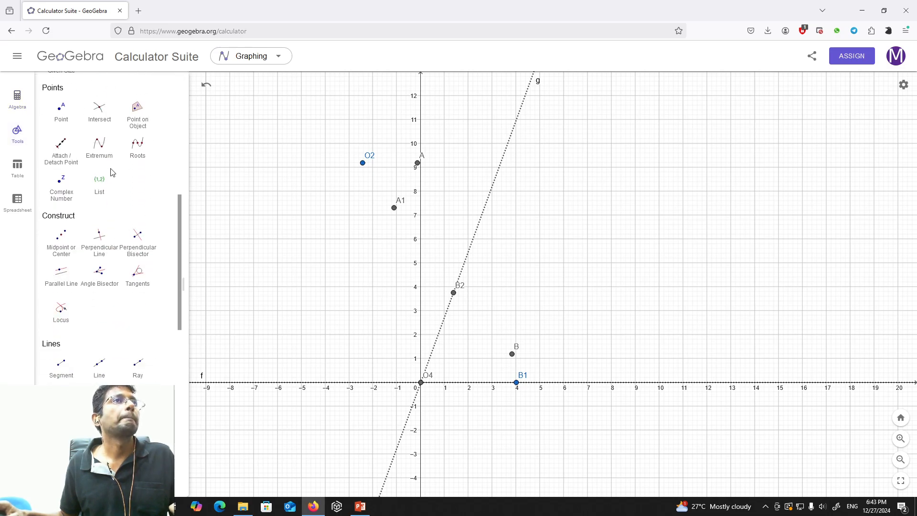
left_click(62, 351)
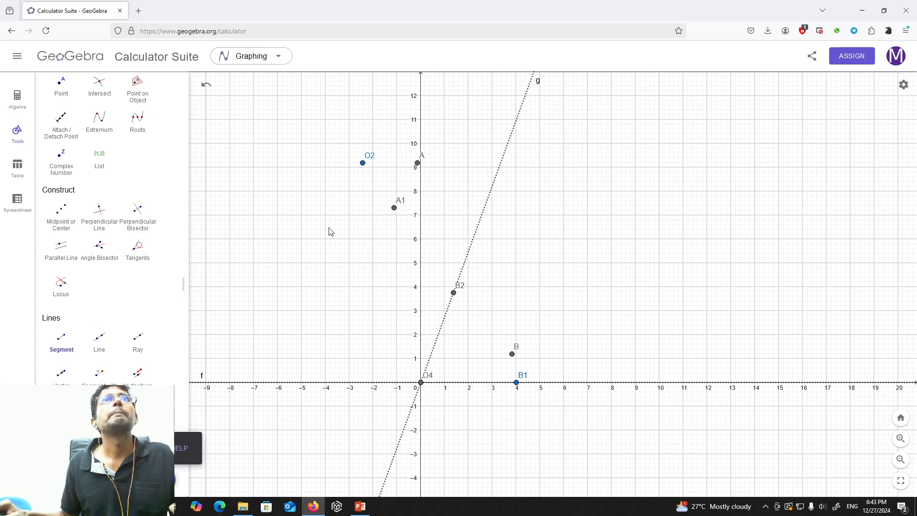
left_click(363, 162)
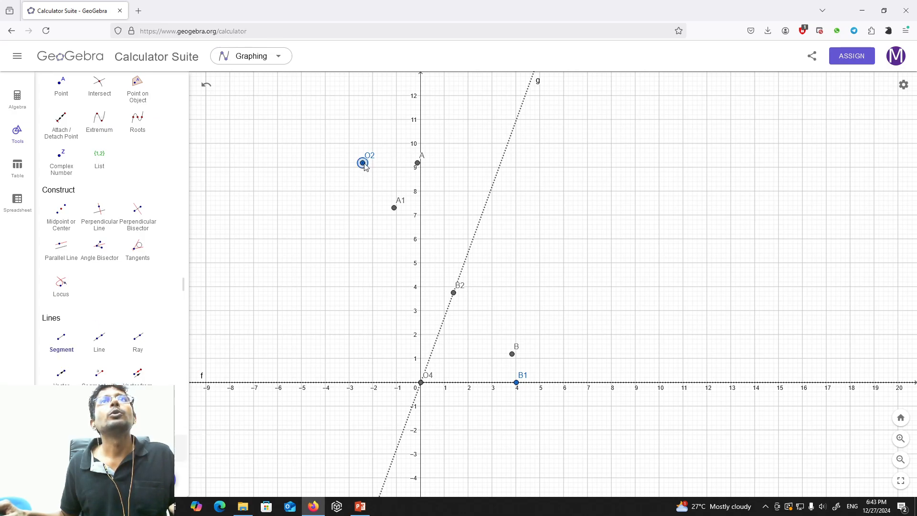
left_click(418, 164)
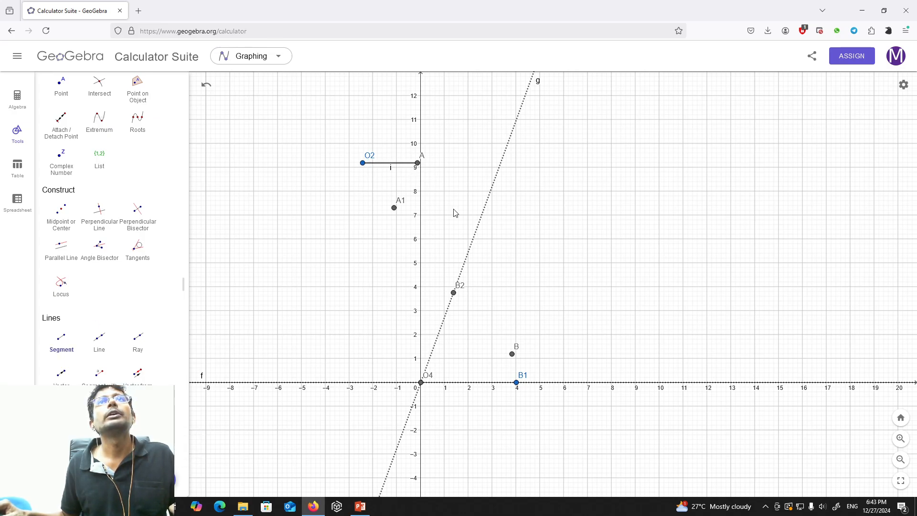
left_click(419, 164)
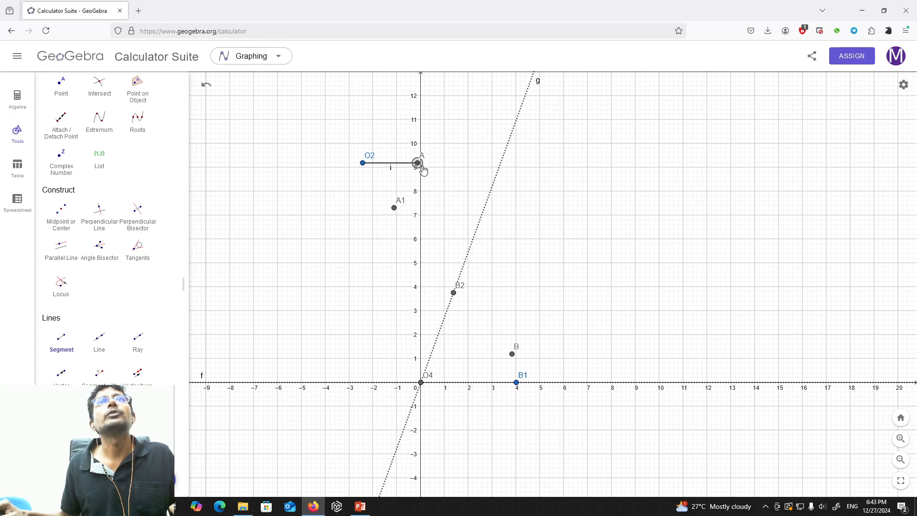
left_click(512, 355)
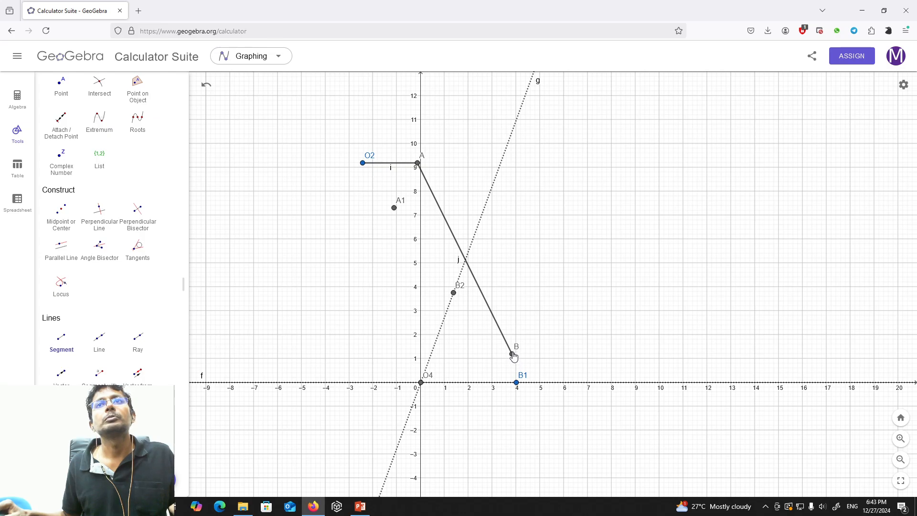
left_click(512, 355)
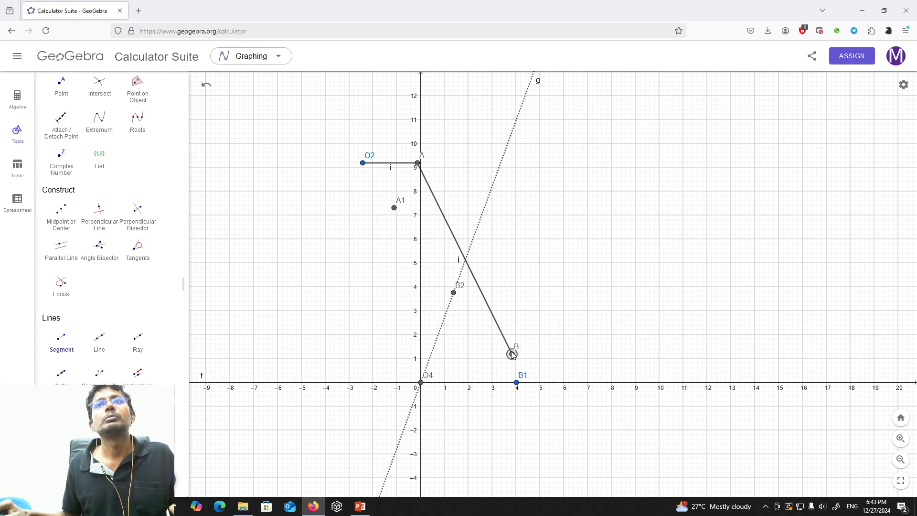
left_click(422, 382)
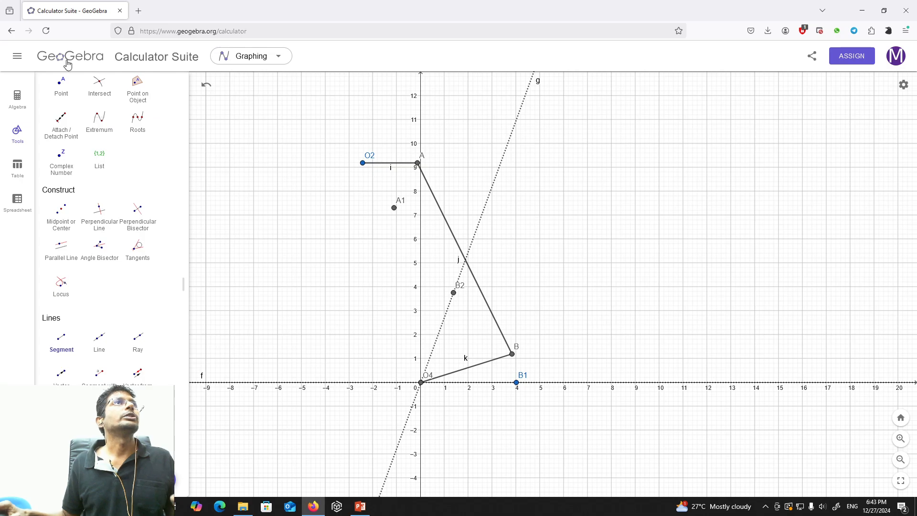
Create a slider for the crank angle variable th.
left_click(15, 103)
scroll(99, 380, "down", 5)
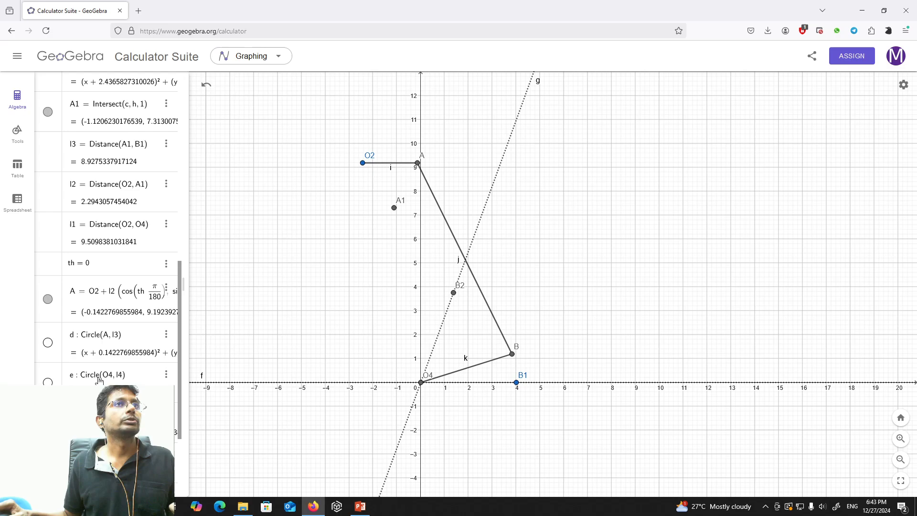
left_click(106, 267)
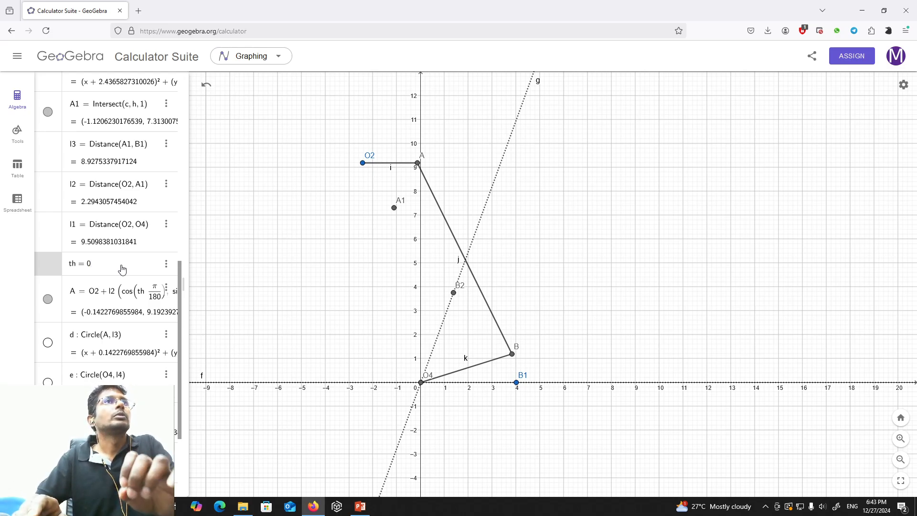
left_click(167, 264)
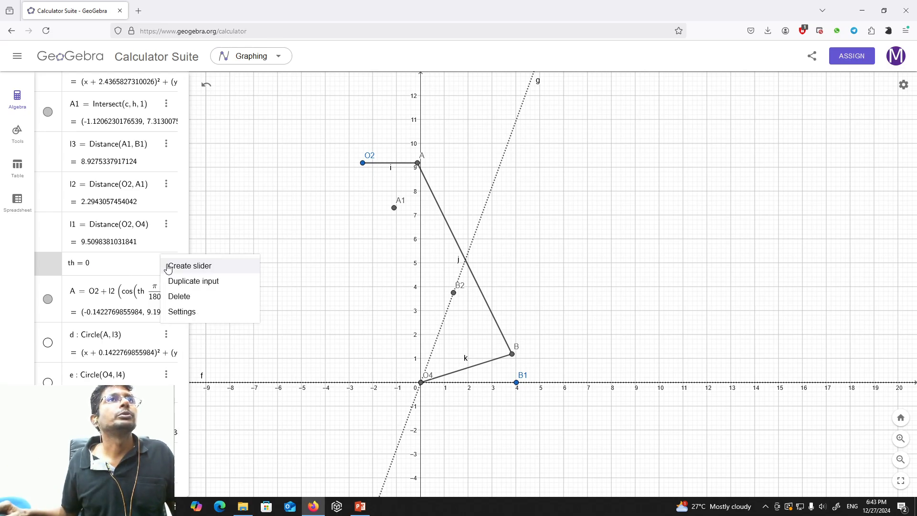
left_click(168, 268)
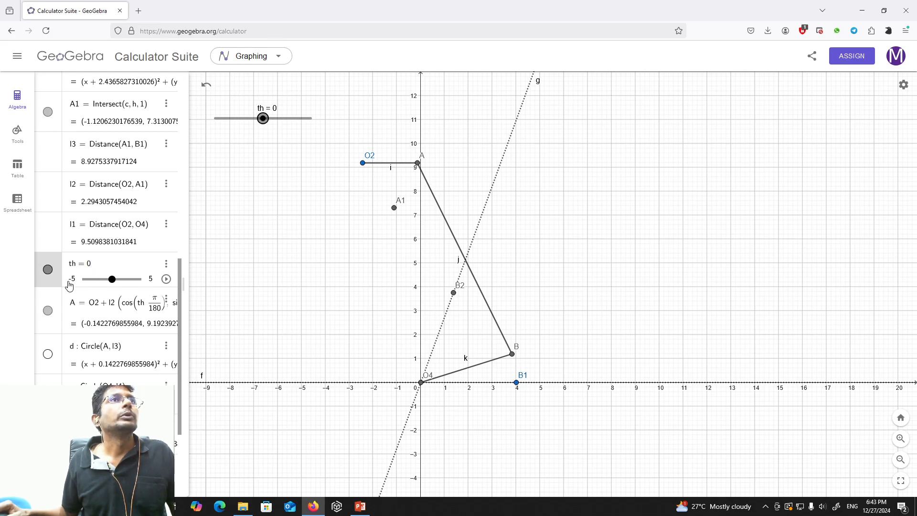
Set the th slider's range to a minimum of 0 and a maximum of 360.
left_click(167, 266)
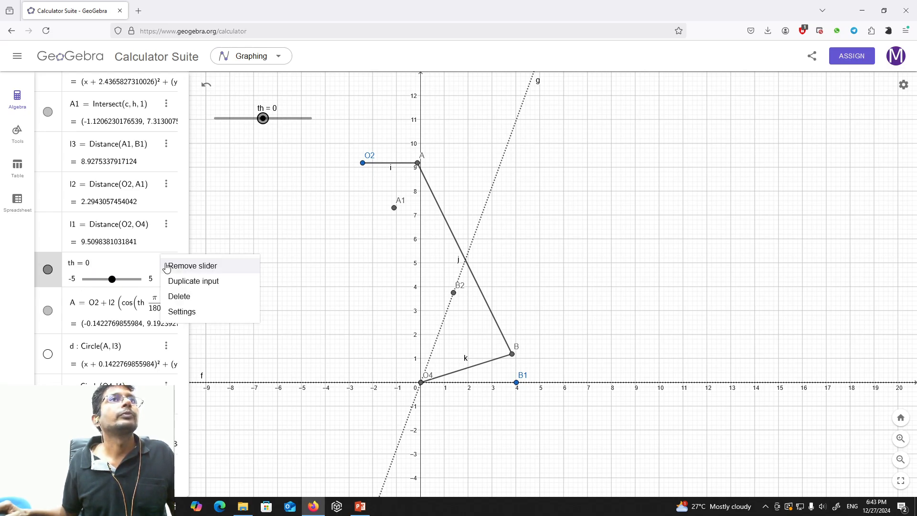
left_click(186, 310)
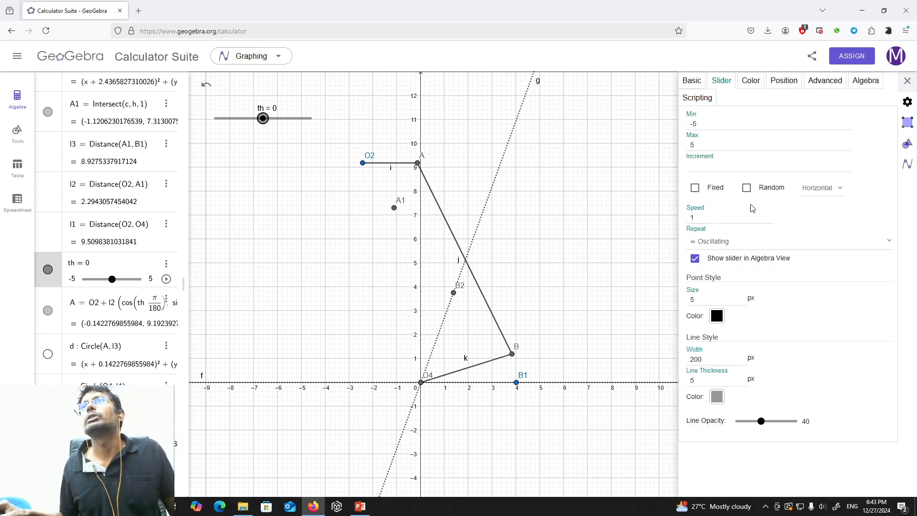
left_click(736, 127)
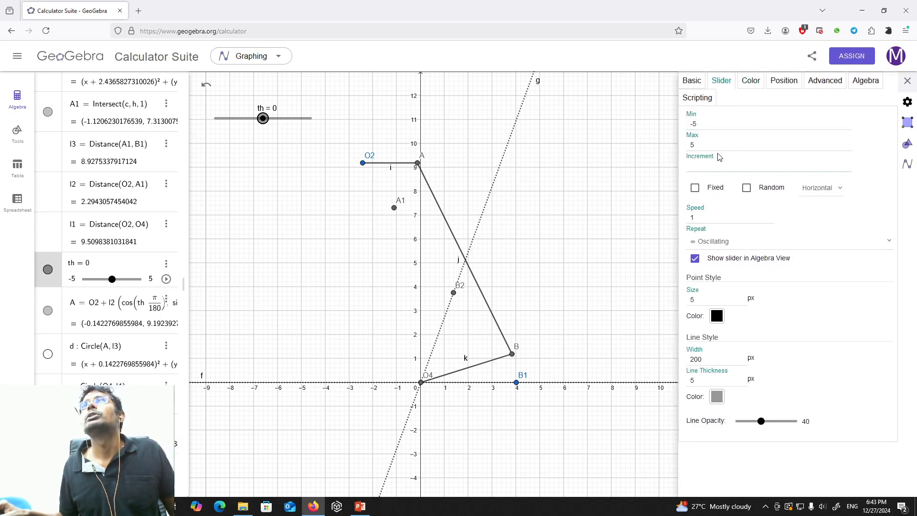
double_click(712, 126)
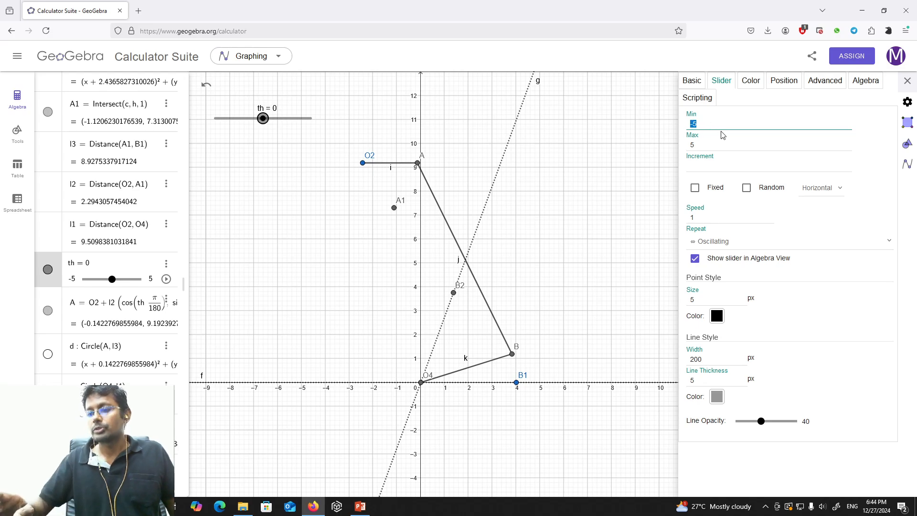
type("0")
double_click(728, 147)
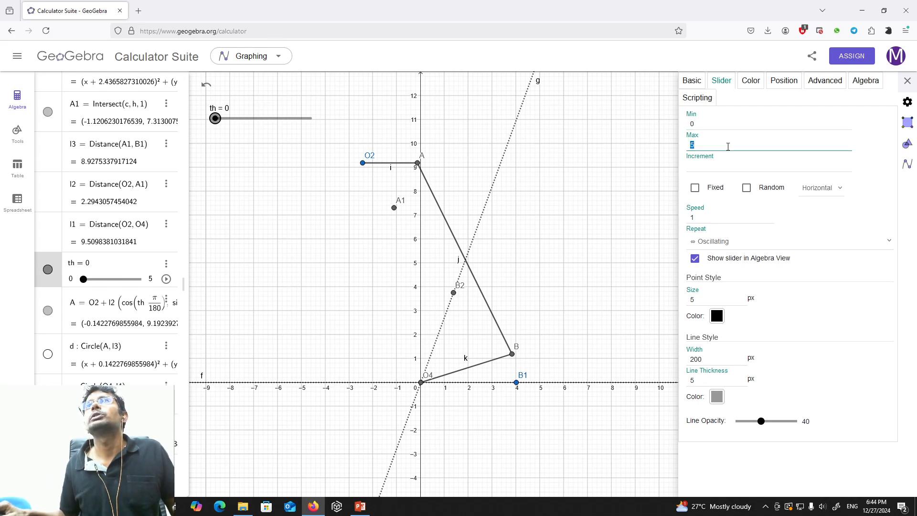
type("360")
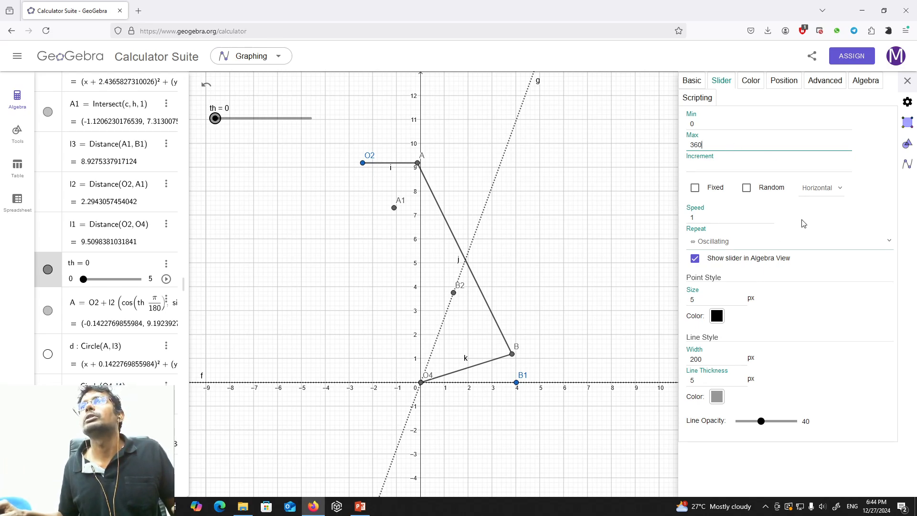
Set the th slider's repeat mode to Increasing and start its animation to run the mechanism.
left_click(716, 241)
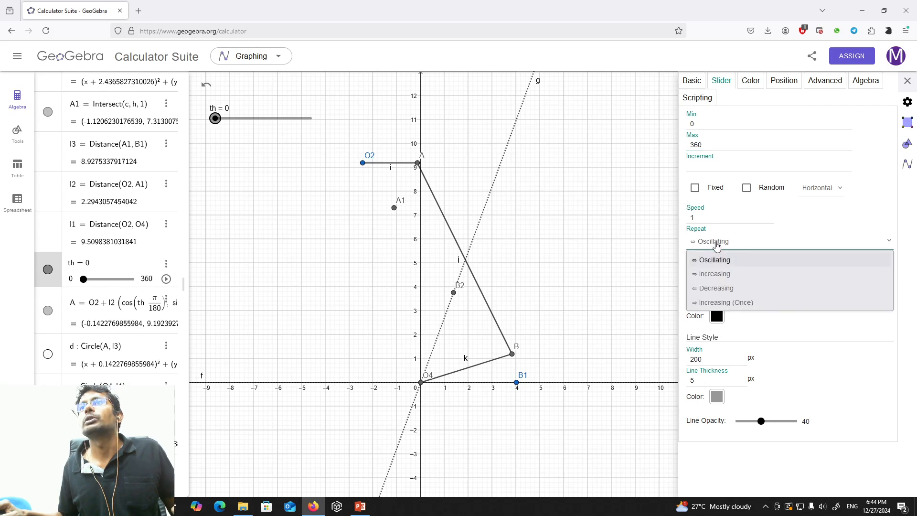
left_click(722, 275)
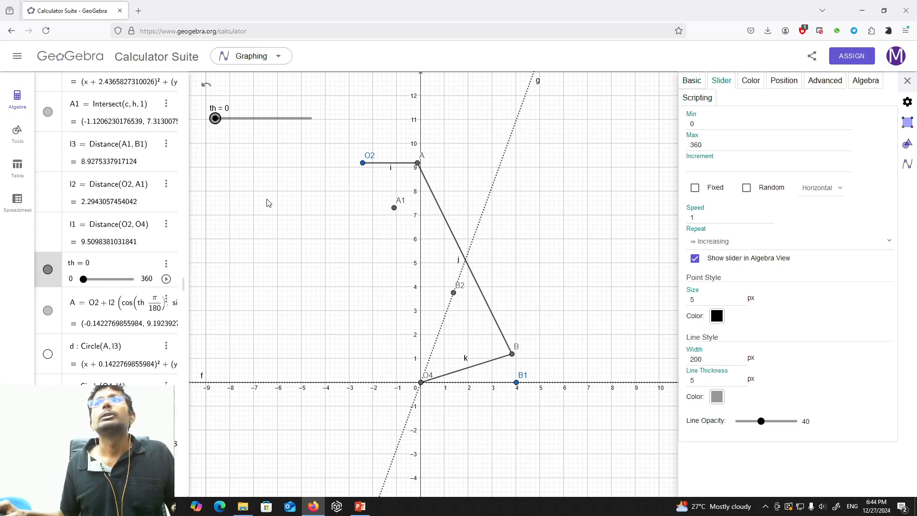
left_click(907, 81)
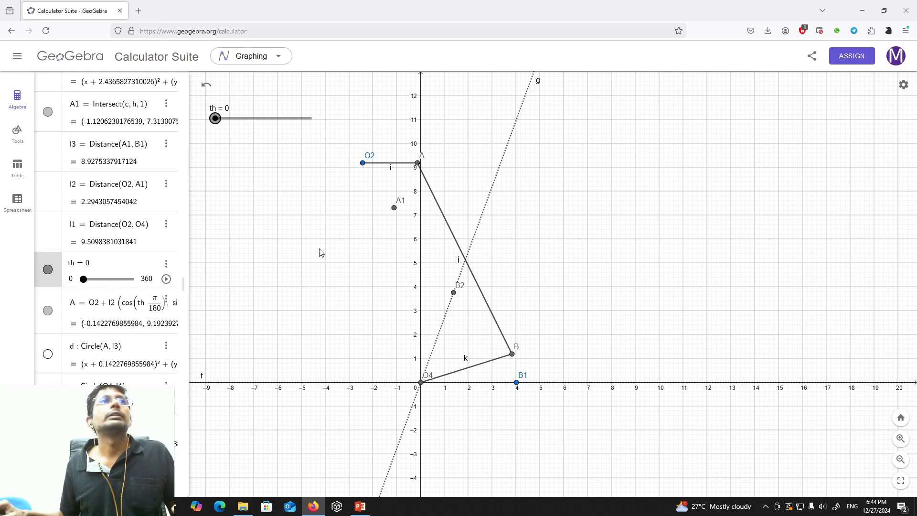
left_click(165, 278)
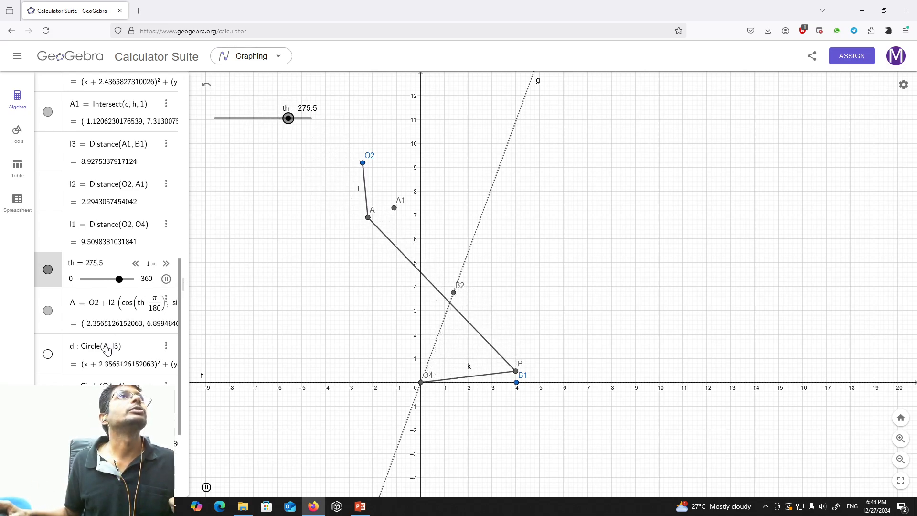
Hide point A1 in the graphics view so only the moving linkage and its reference points show.
scroll(115, 334, "up", 3)
scroll(107, 347, "up", 1)
left_click(47, 306)
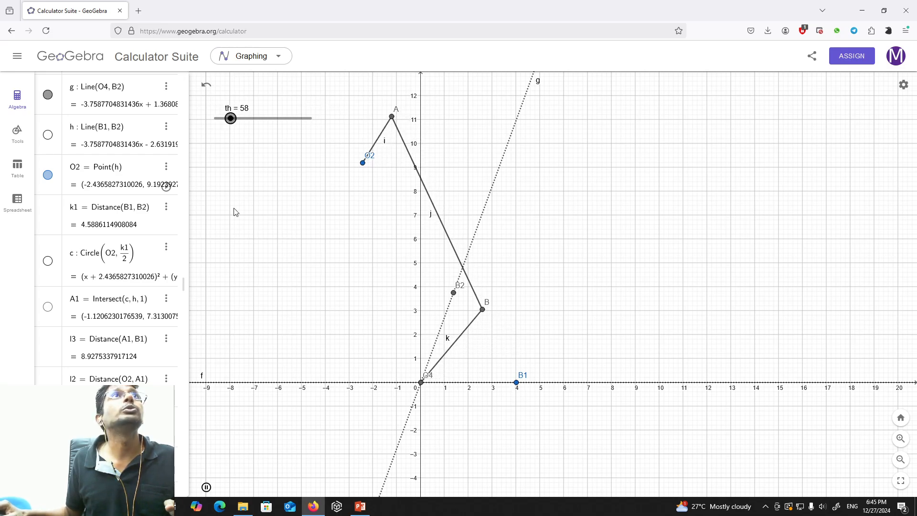
Move point B1 along the x-axis to about (5.14, 0) to lengthen the rocker.
scroll(71, 125, "up", 5)
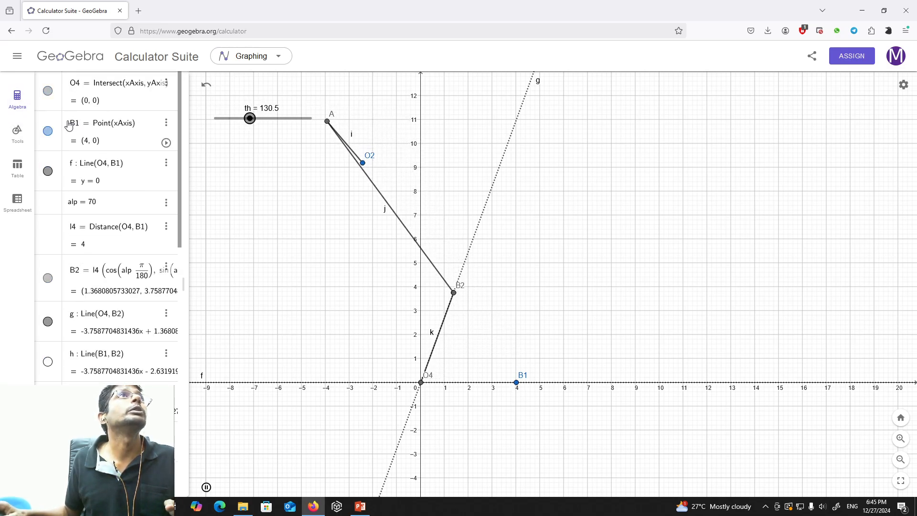
left_click(17, 133)
scroll(88, 98, "down", 5)
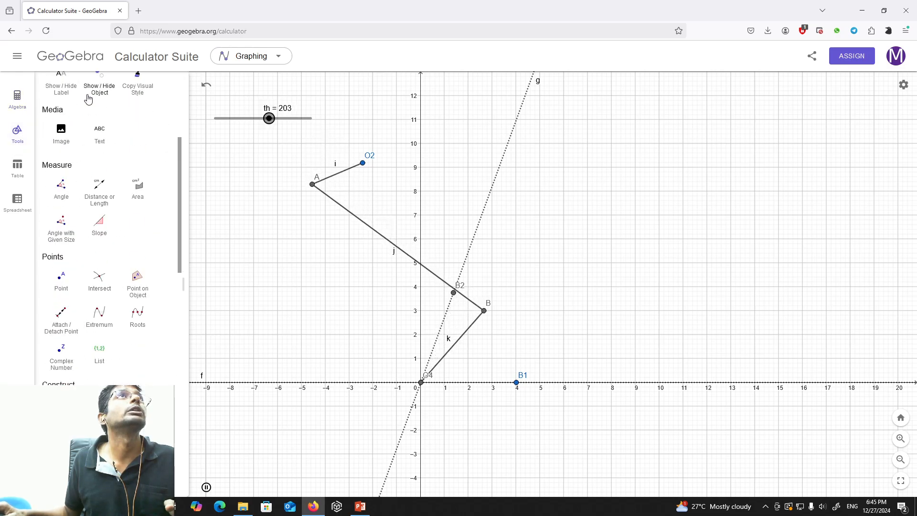
scroll(88, 98, "up", 5)
left_click(56, 117)
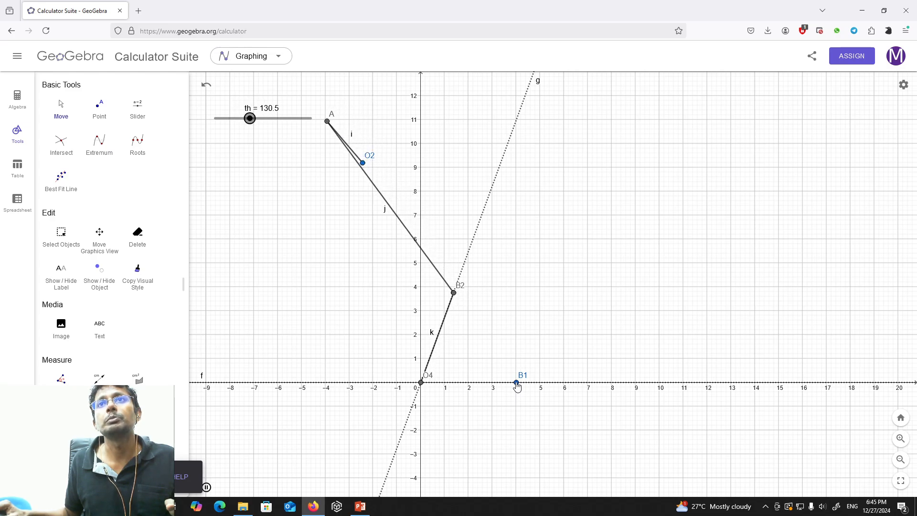
left_click_drag(519, 386, 537, 384)
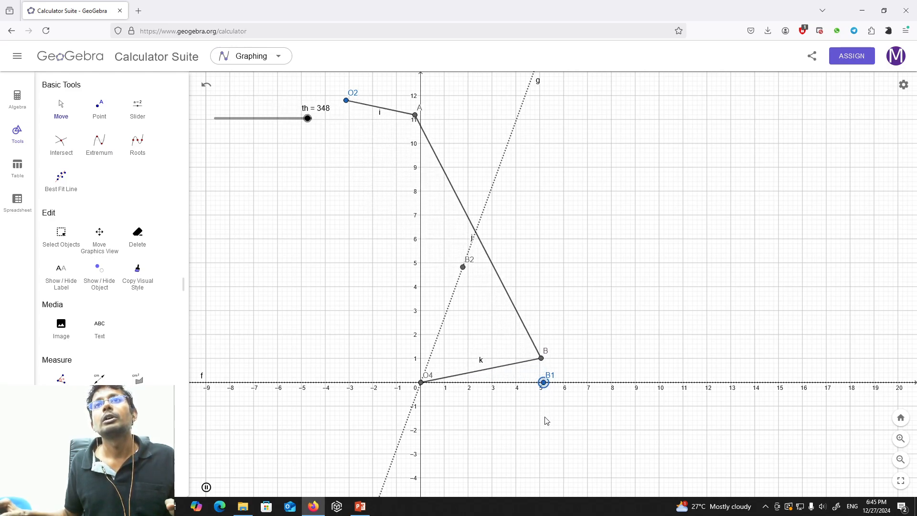
Bring the whole linkage into view and move crank pivot O2 along line h to about (0.33, 6.87), closer to B2.
left_click(17, 97)
scroll(117, 236, "down", 10)
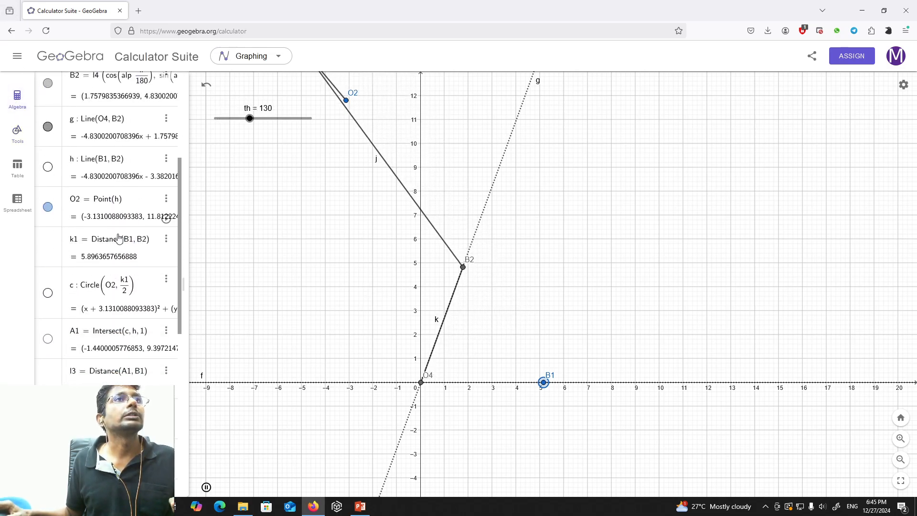
scroll(120, 239, "up", 6)
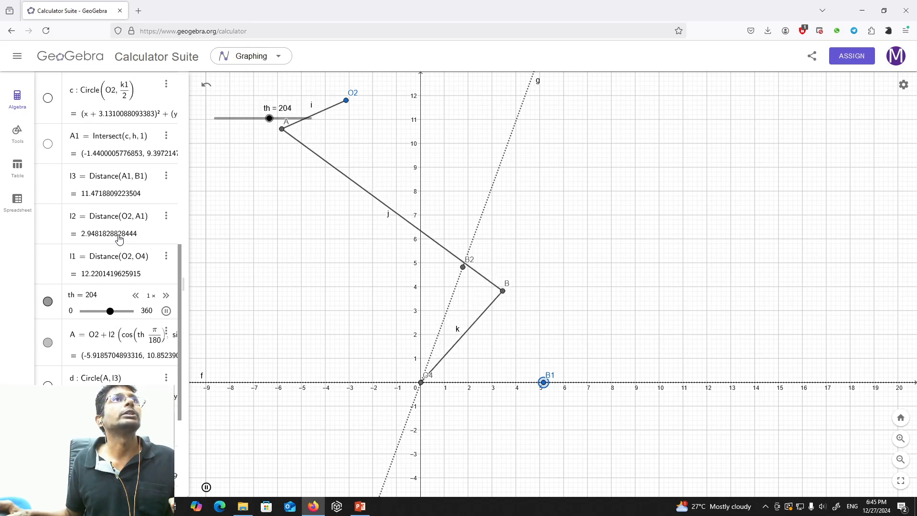
scroll(119, 239, "up", 3)
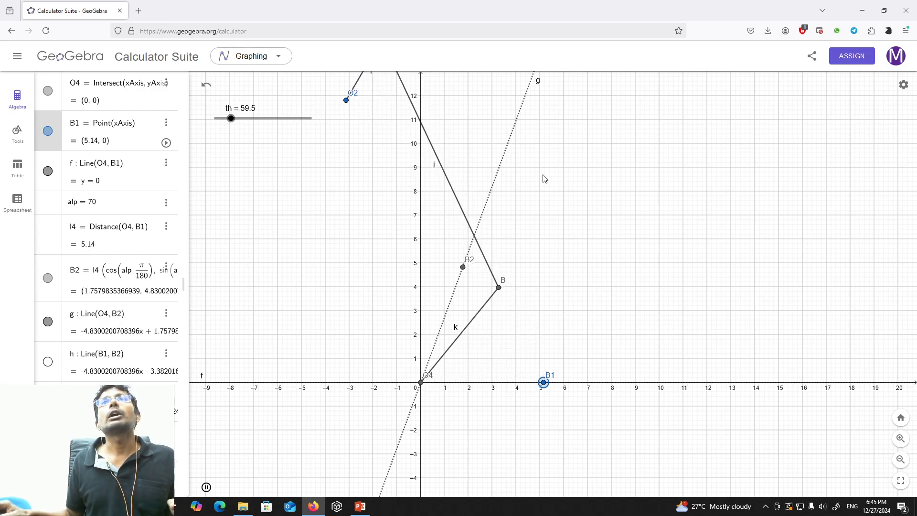
left_click_drag(597, 159, 625, 234)
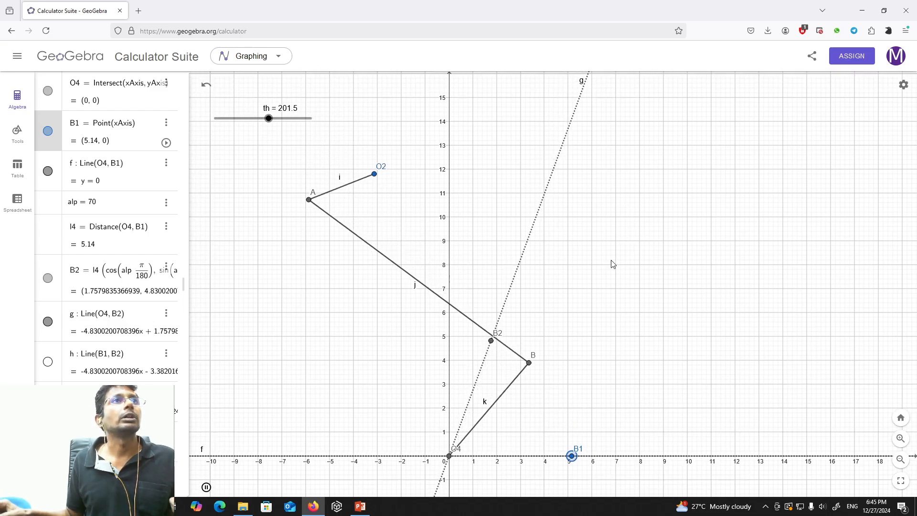
scroll(97, 338, "down", 1)
scroll(97, 338, "down", 5)
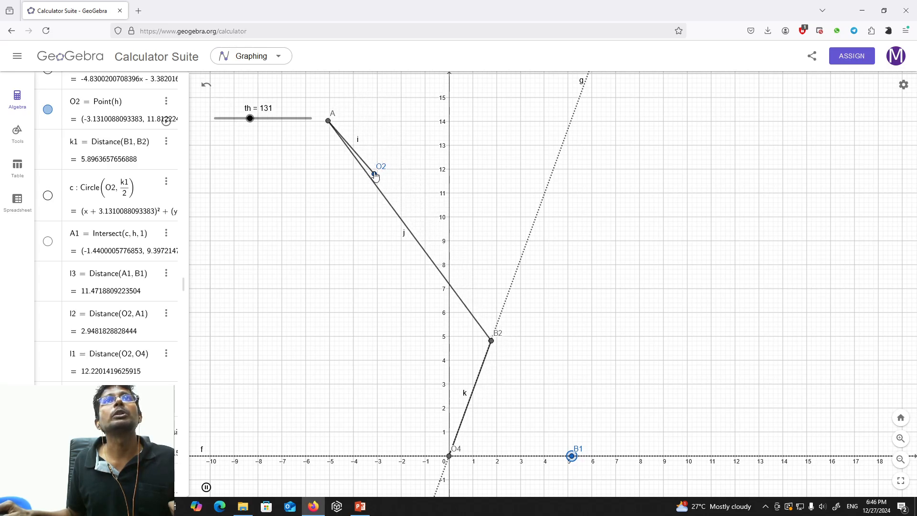
left_click(375, 175)
left_click_drag(377, 177, 393, 247)
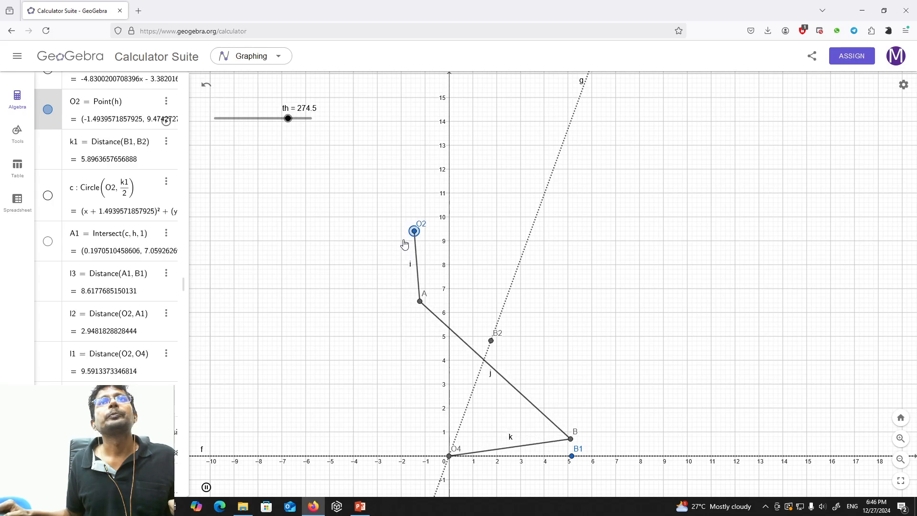
left_click_drag(404, 244, 456, 293)
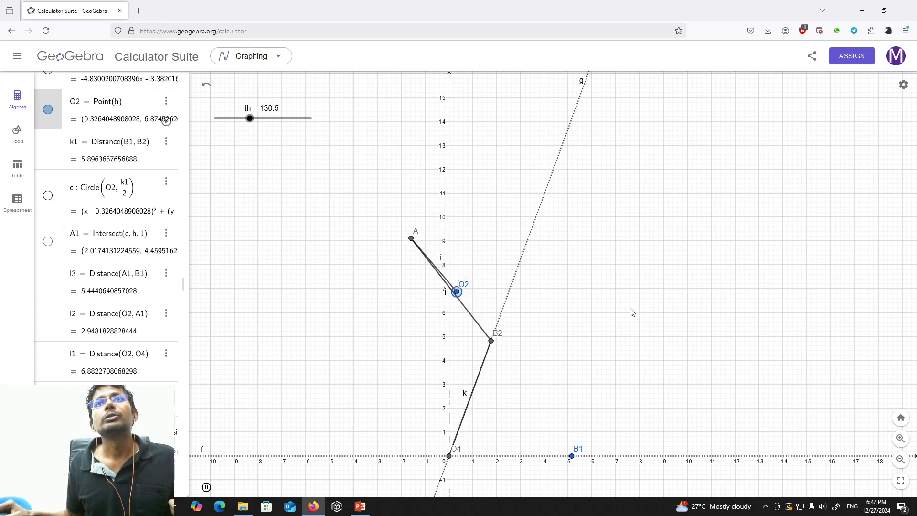
Move point B1 along the x-axis to about x = 3.5 to shorten the rocker.
left_click_drag(573, 461, 533, 462)
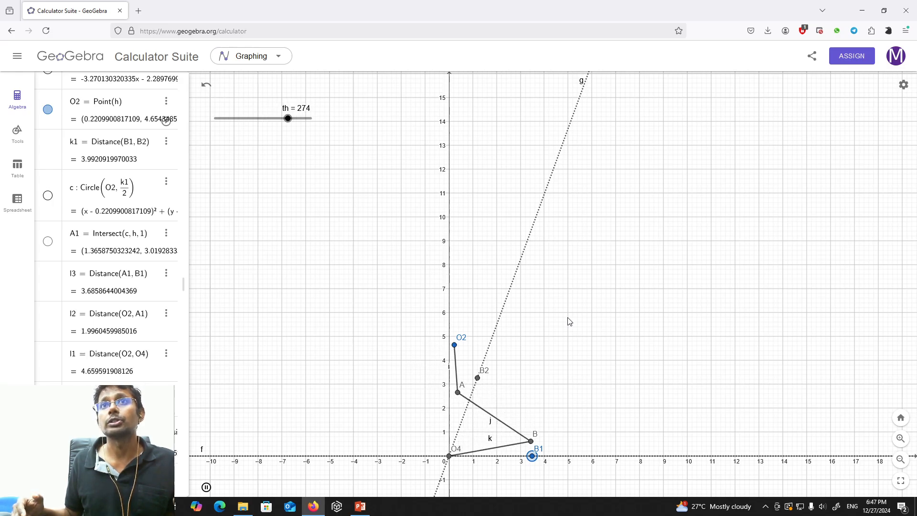
left_click(766, 507)
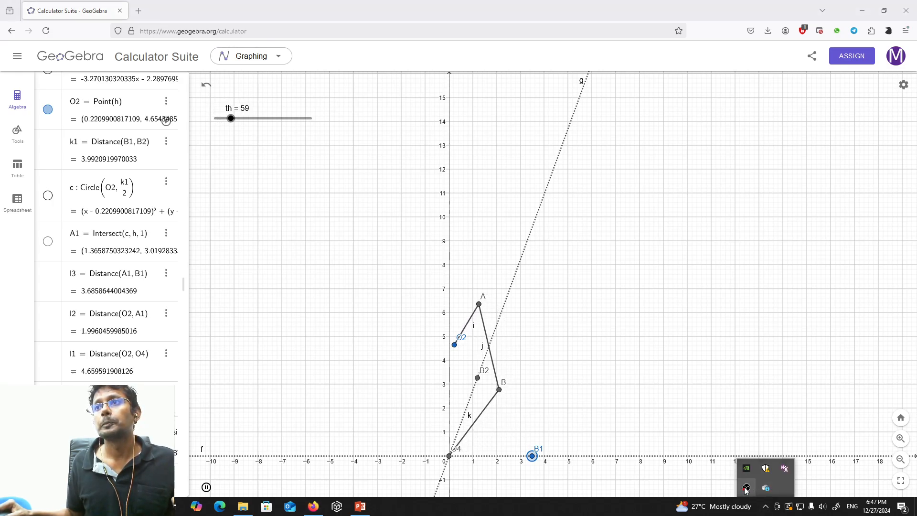